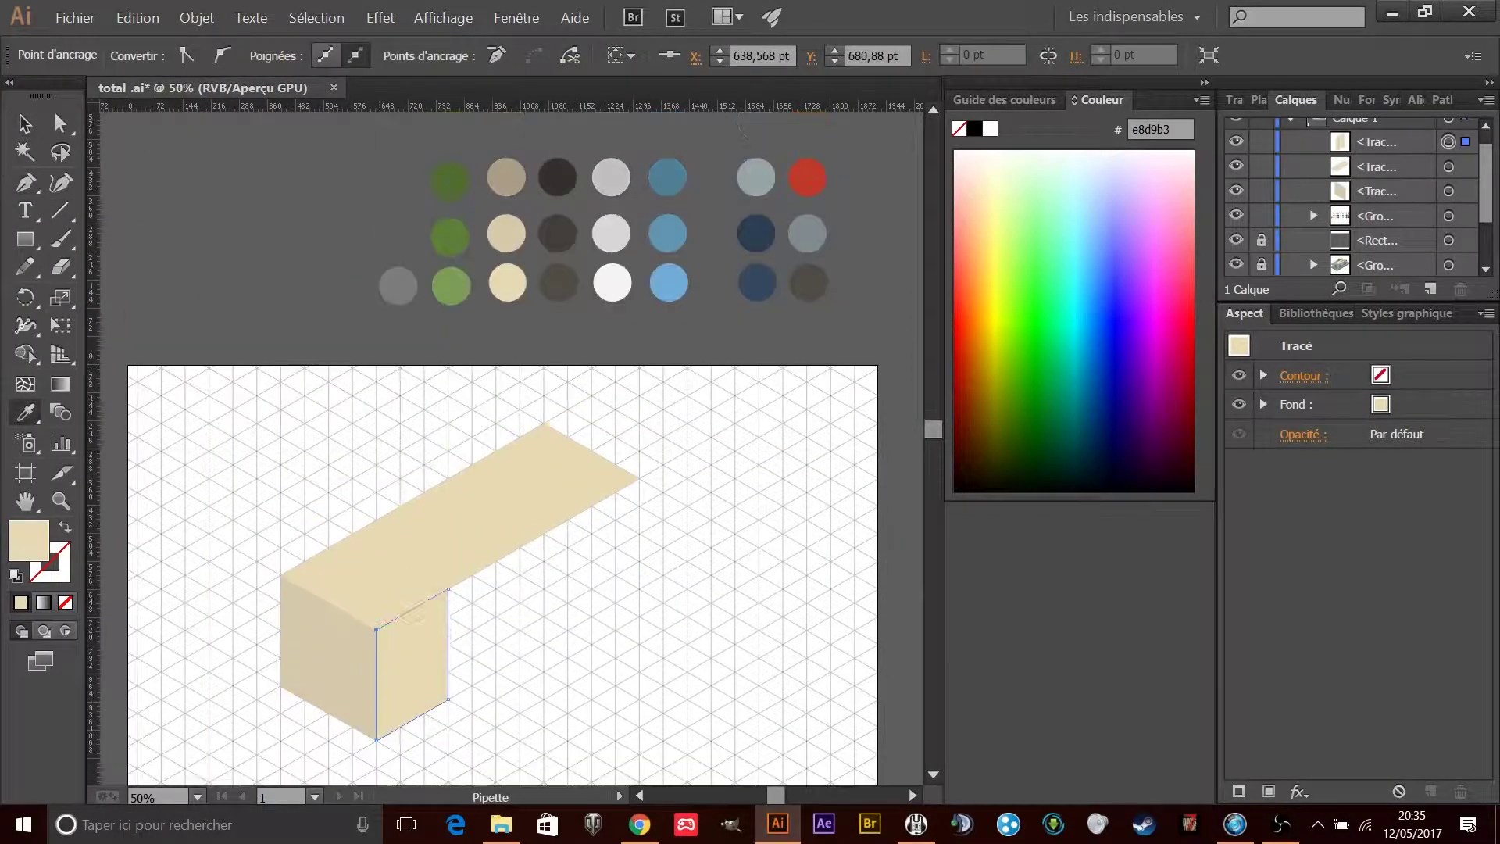
- Pen-draw the dark underside shape of the shop's overhang
right_click(648, 460)
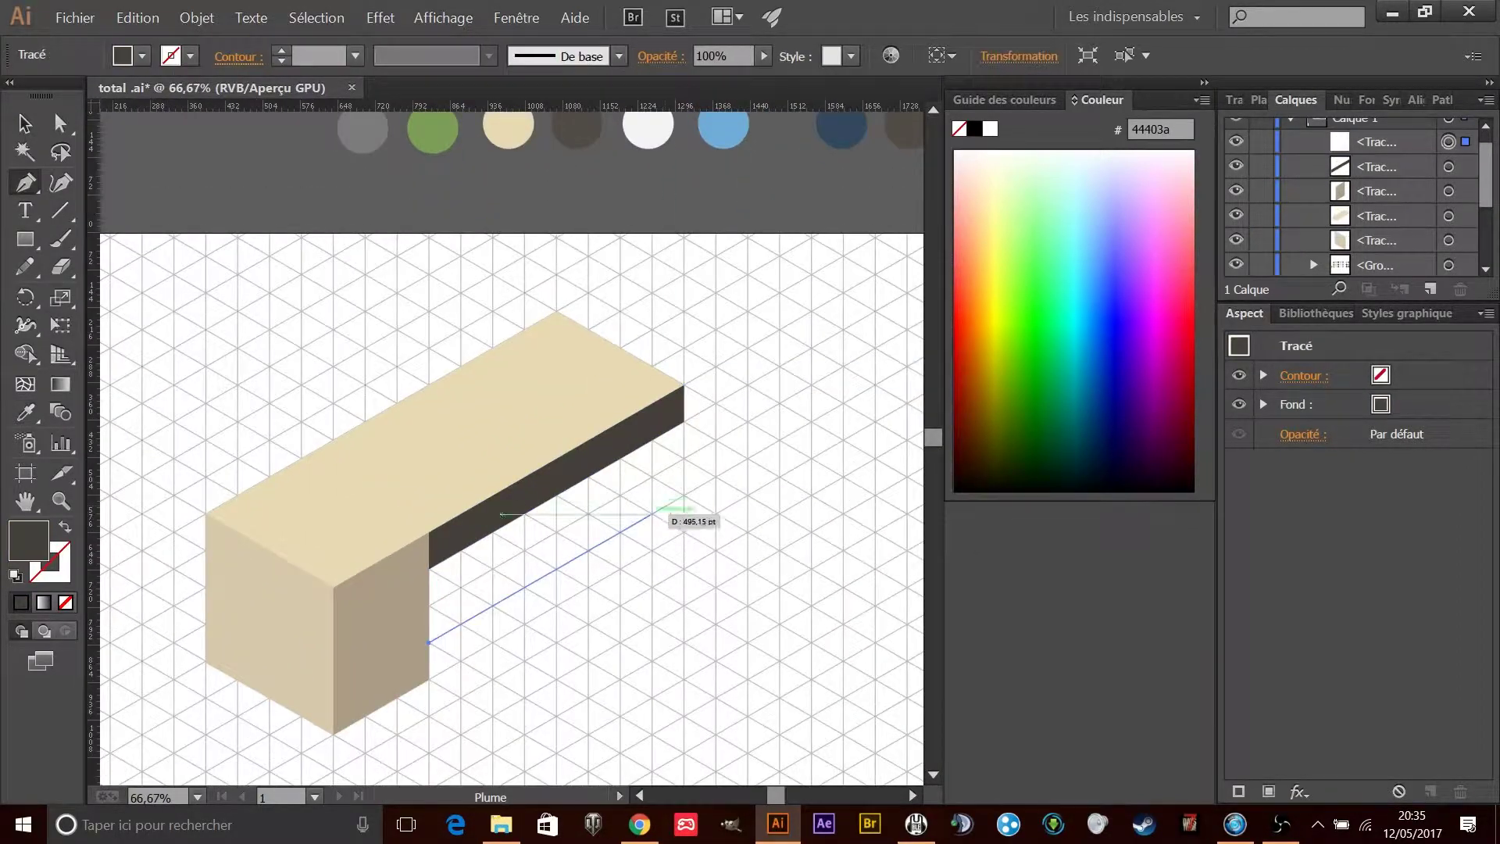
click(653, 514)
click(684, 532)
click(429, 680)
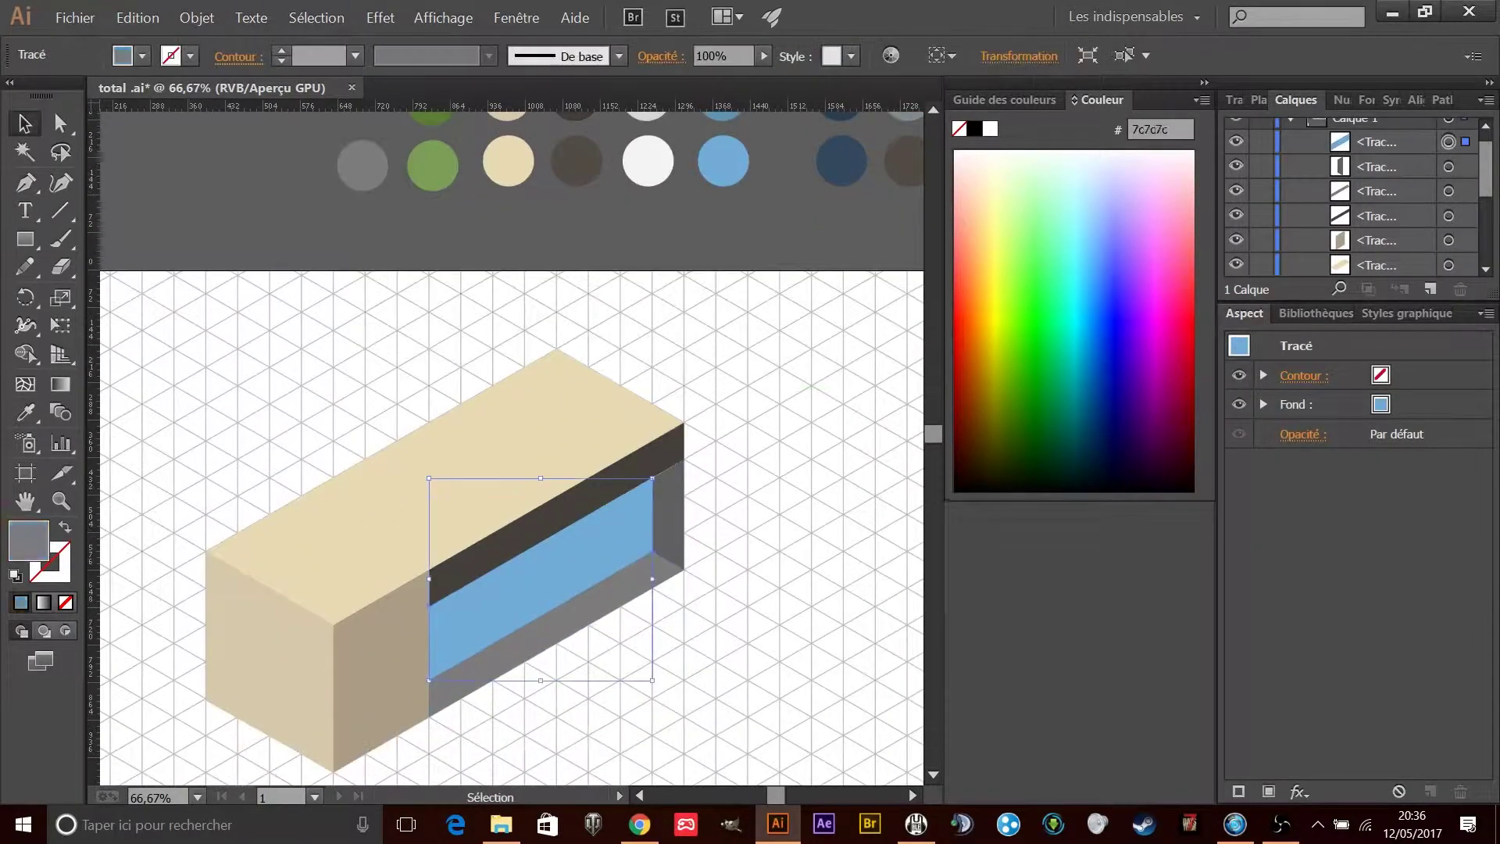
- Draw a thin post face in the window and mirror a copy beside it
right_click(904, 467)
click(961, 520)
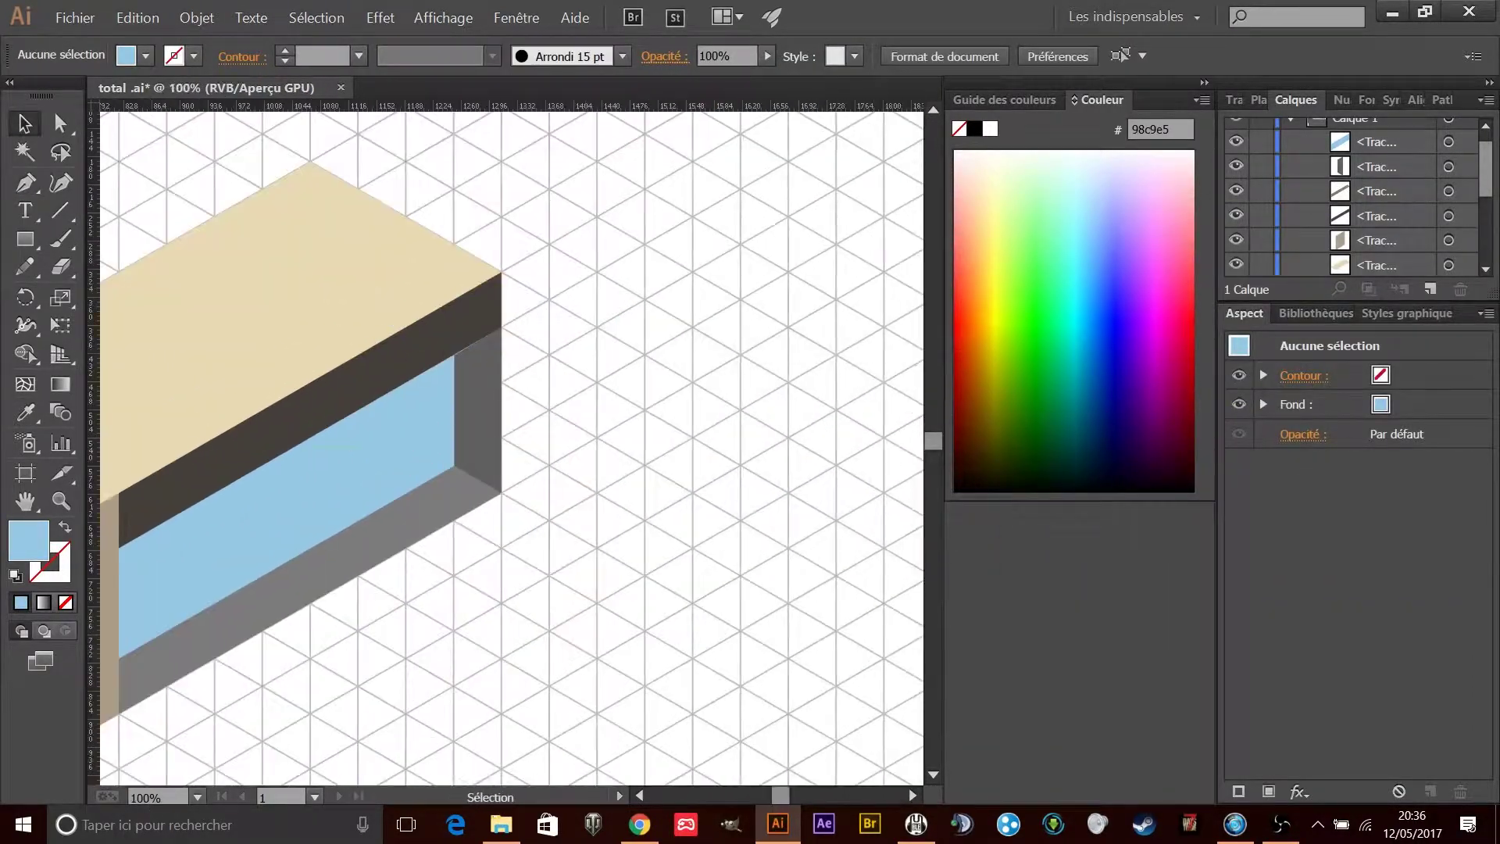
click(611, 334)
click(597, 328)
click(611, 445)
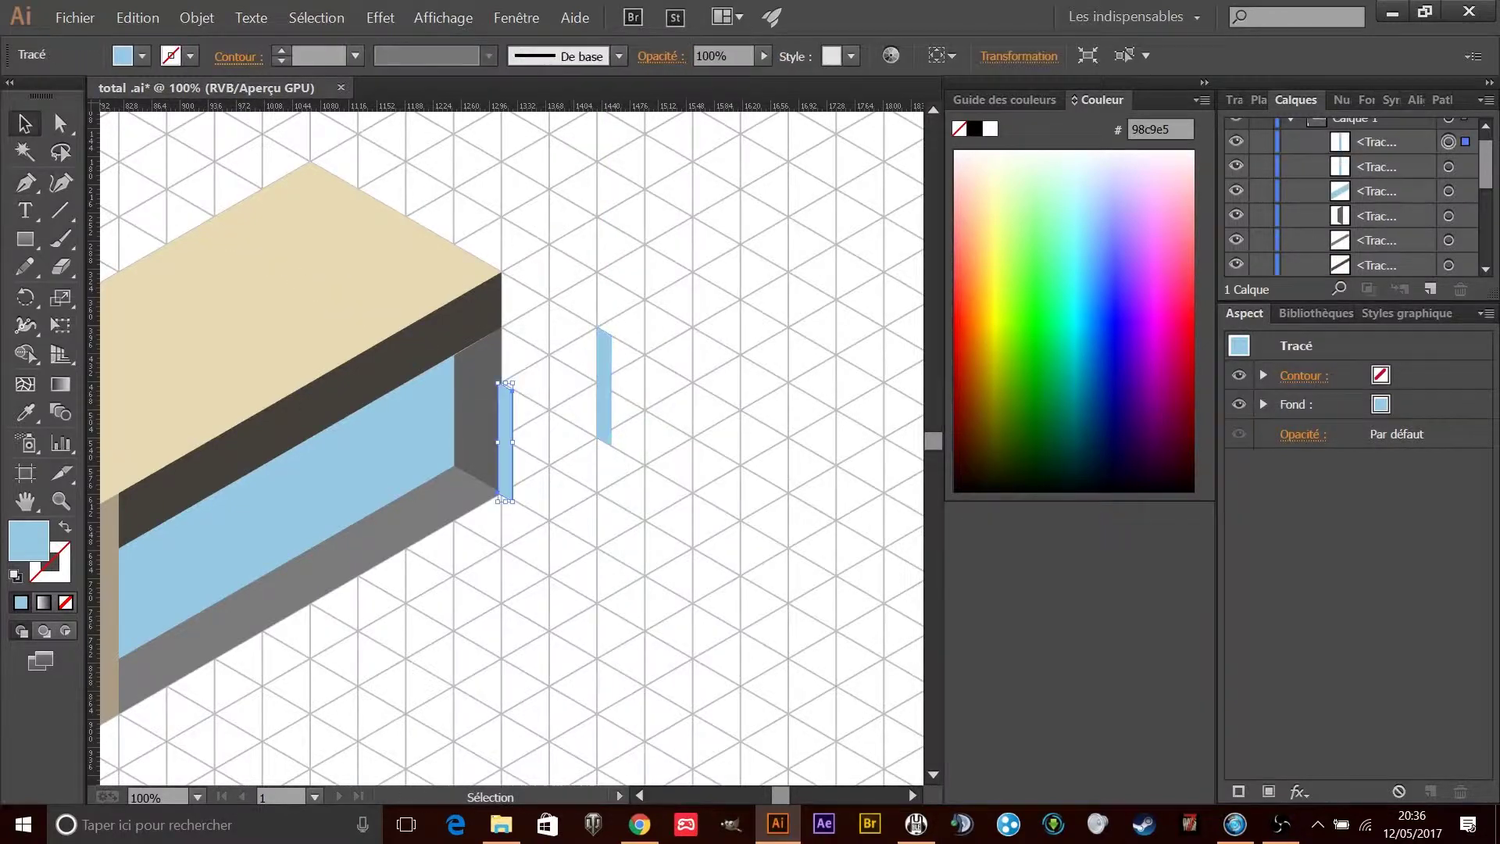
key(o)
alt+click(562, 441)
click(1162, 599)
- Eyedropper a darker grey onto the thin face, position both faces, and add the top diamond
scroll(508, 445, up, 1)
key(i)
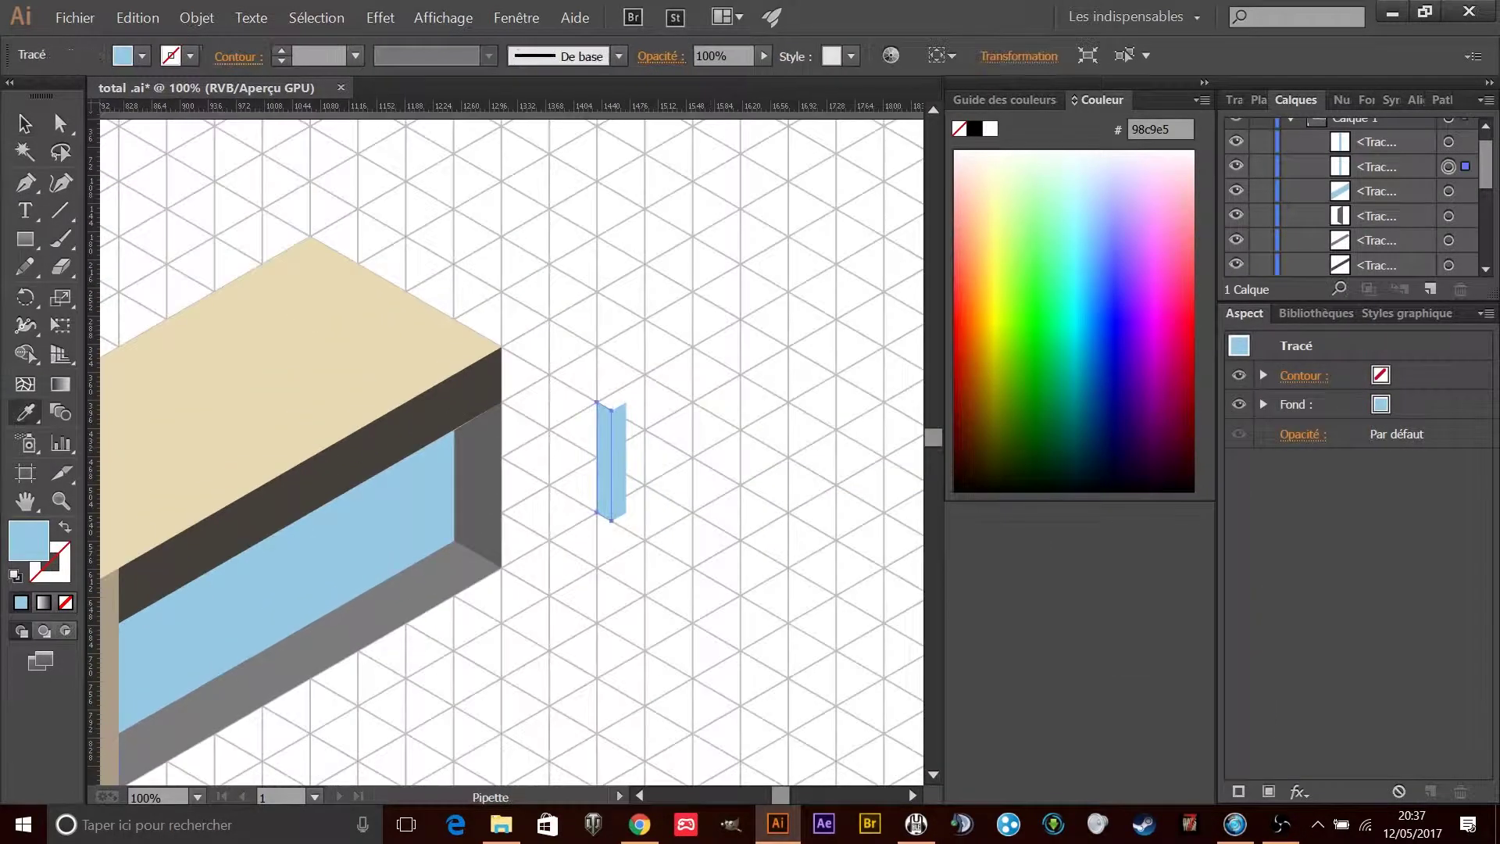
click(602, 461)
key(v)
drag(688, 461, 687, 469)
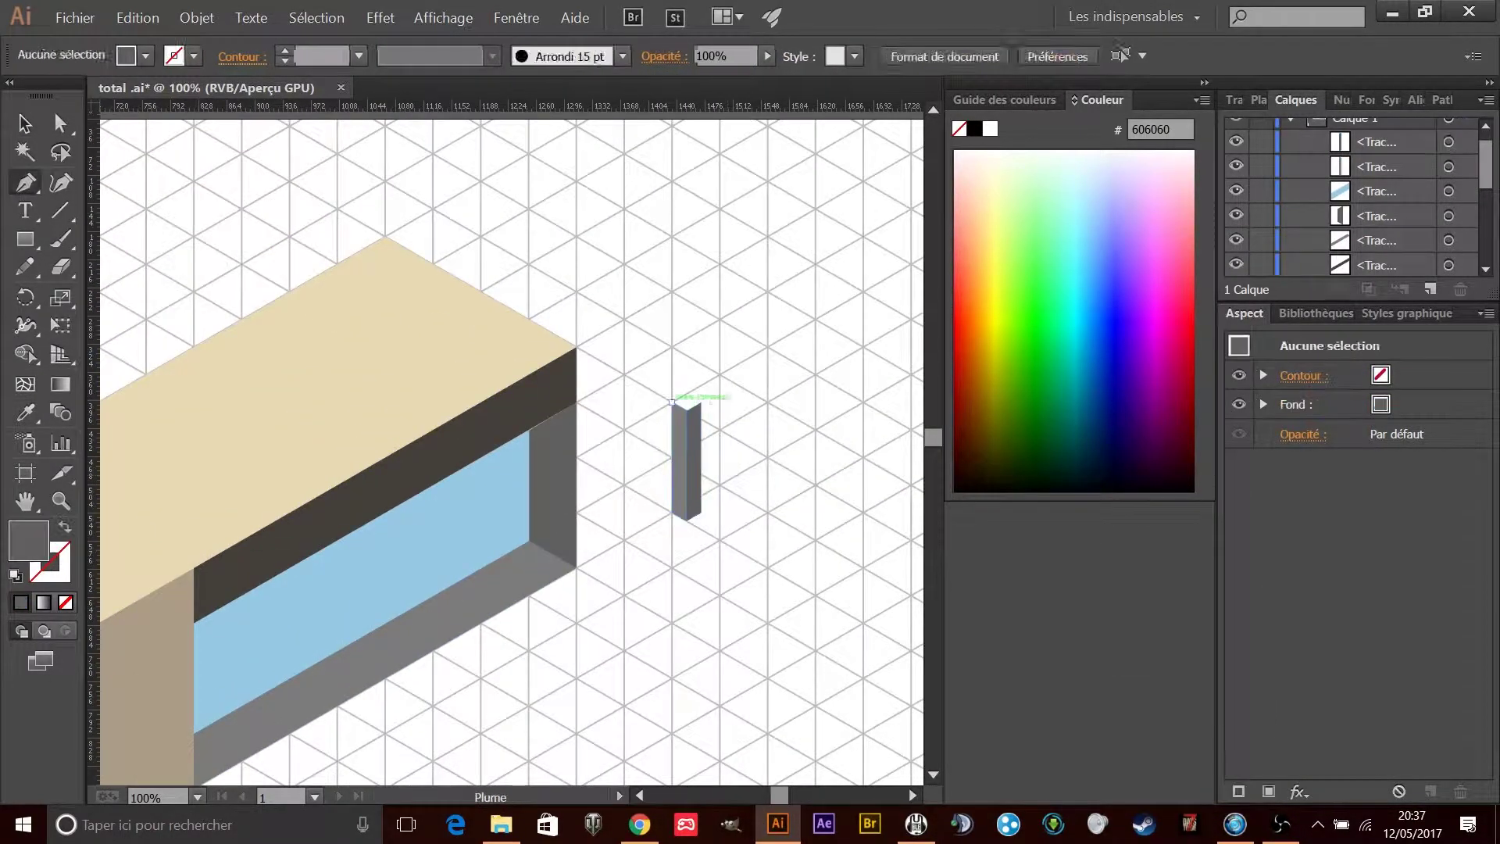
click(701, 401)
key(v)
scroll(688, 422, up, 1)
click(835, 485)
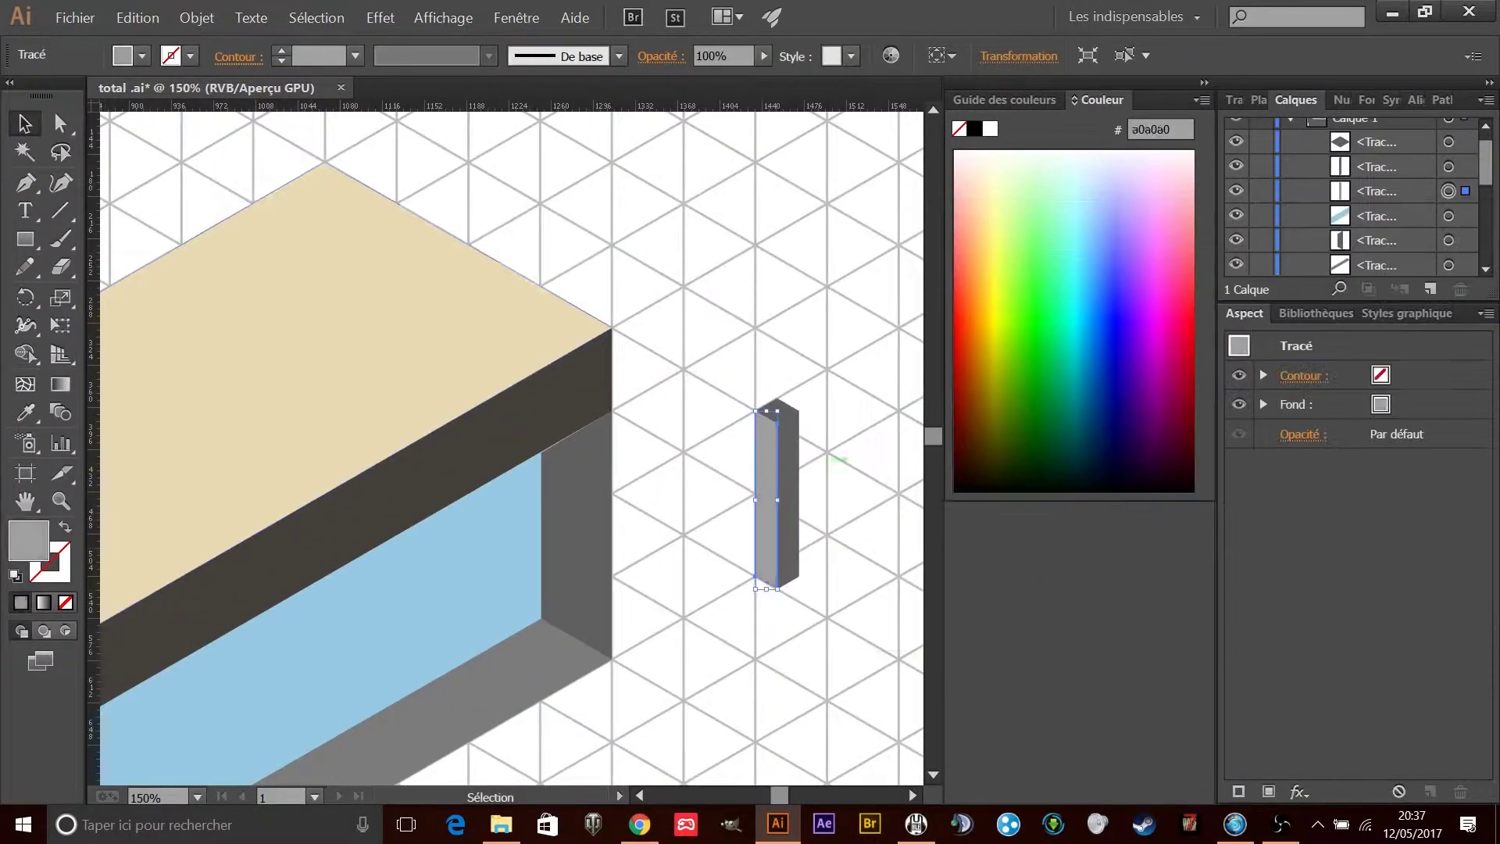
- Sample a colour onto the post's top face, then undo that change
key(i)
double_click(29, 539)
key(Escape)
right_click(891, 312)
click(955, 322)
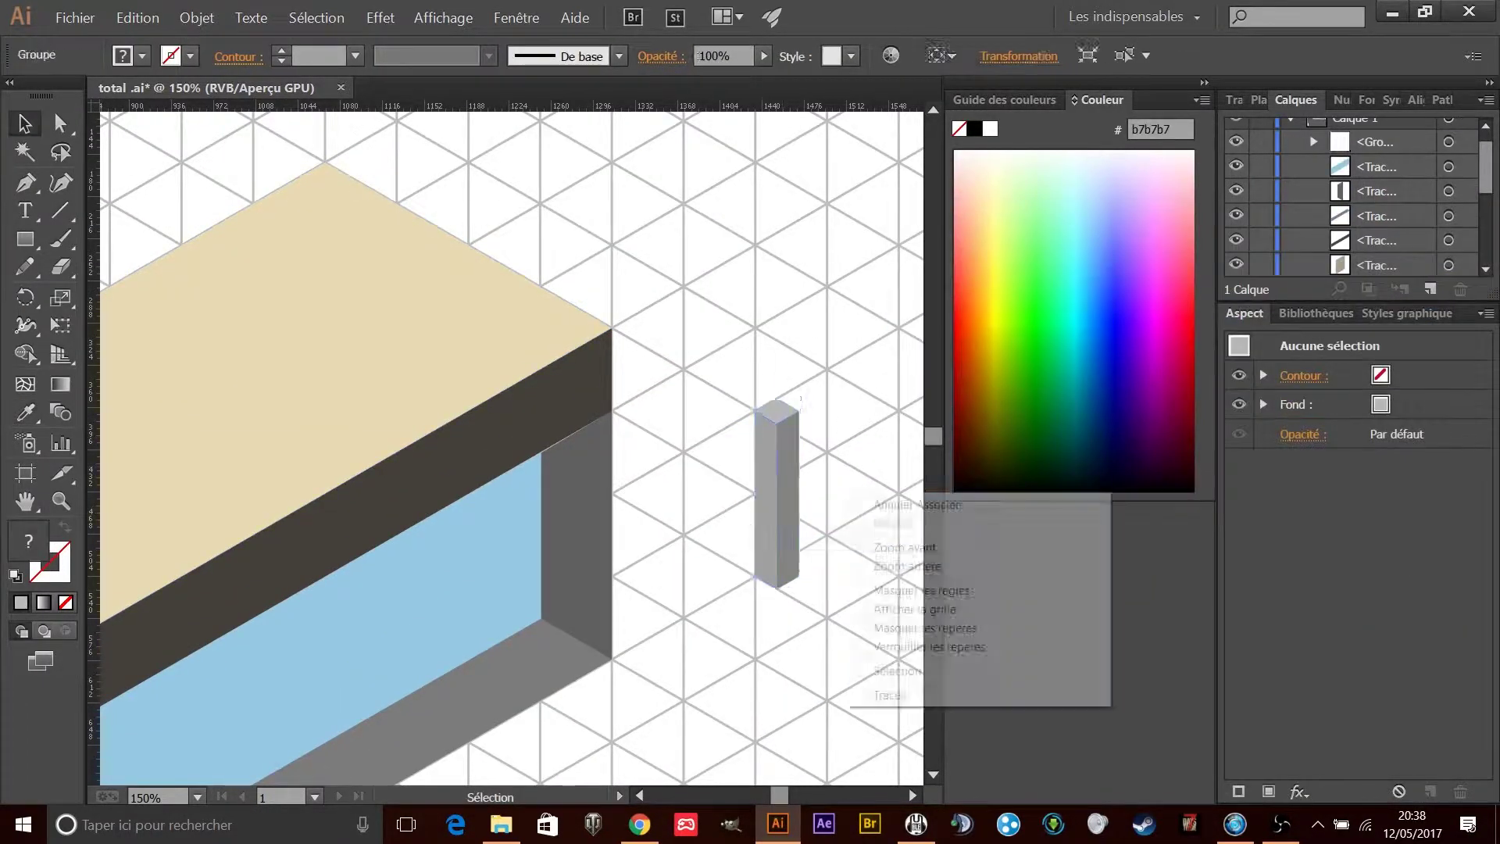
scroll(781, 406, up, 2)
right_click(578, 532)
key(Escape)
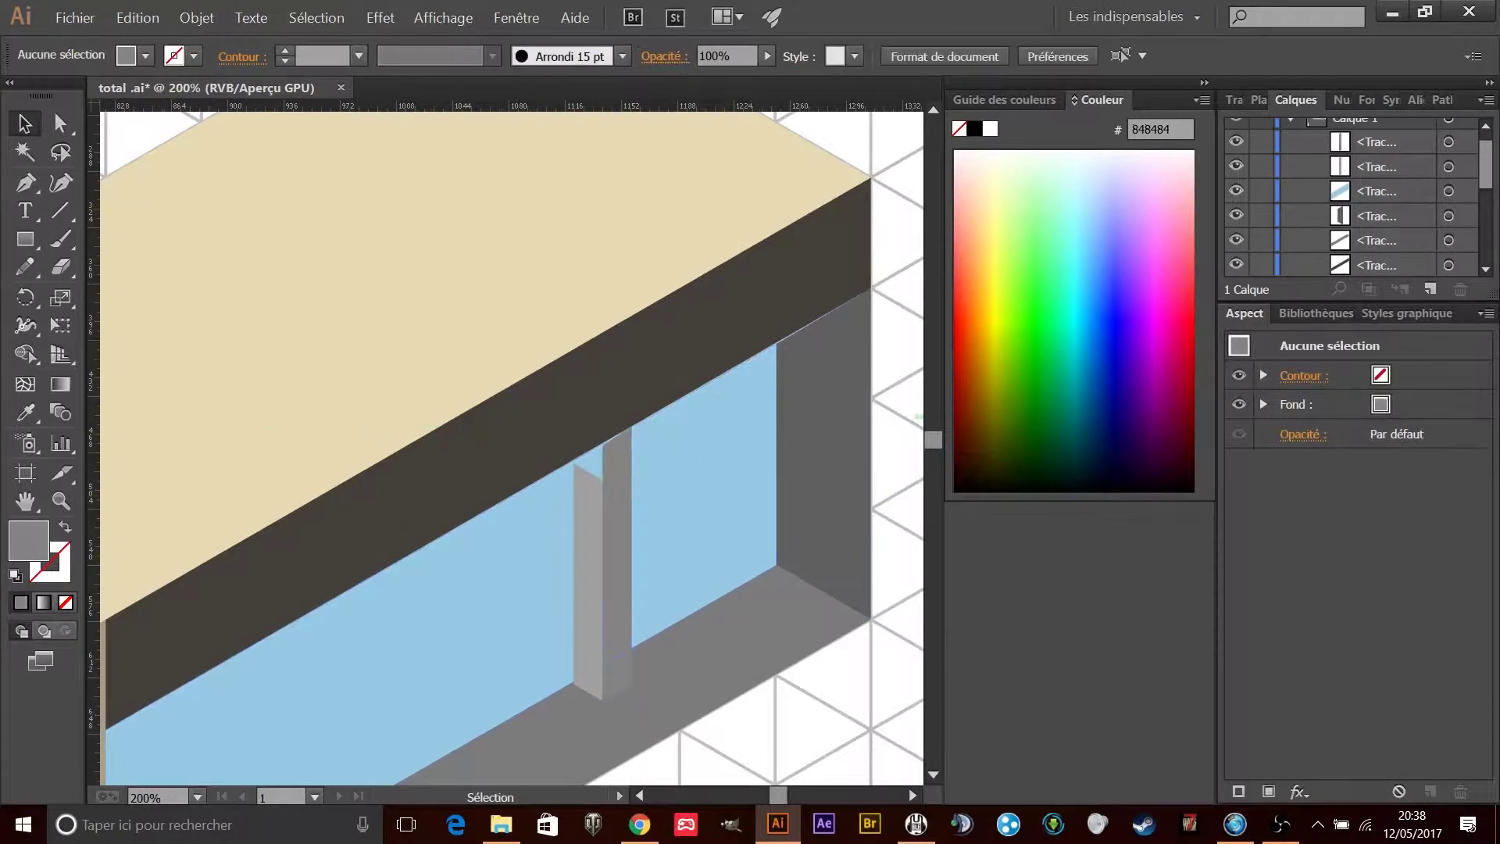
- Join the post pieces into one shape and send it behind the dark beam
click(602, 479)
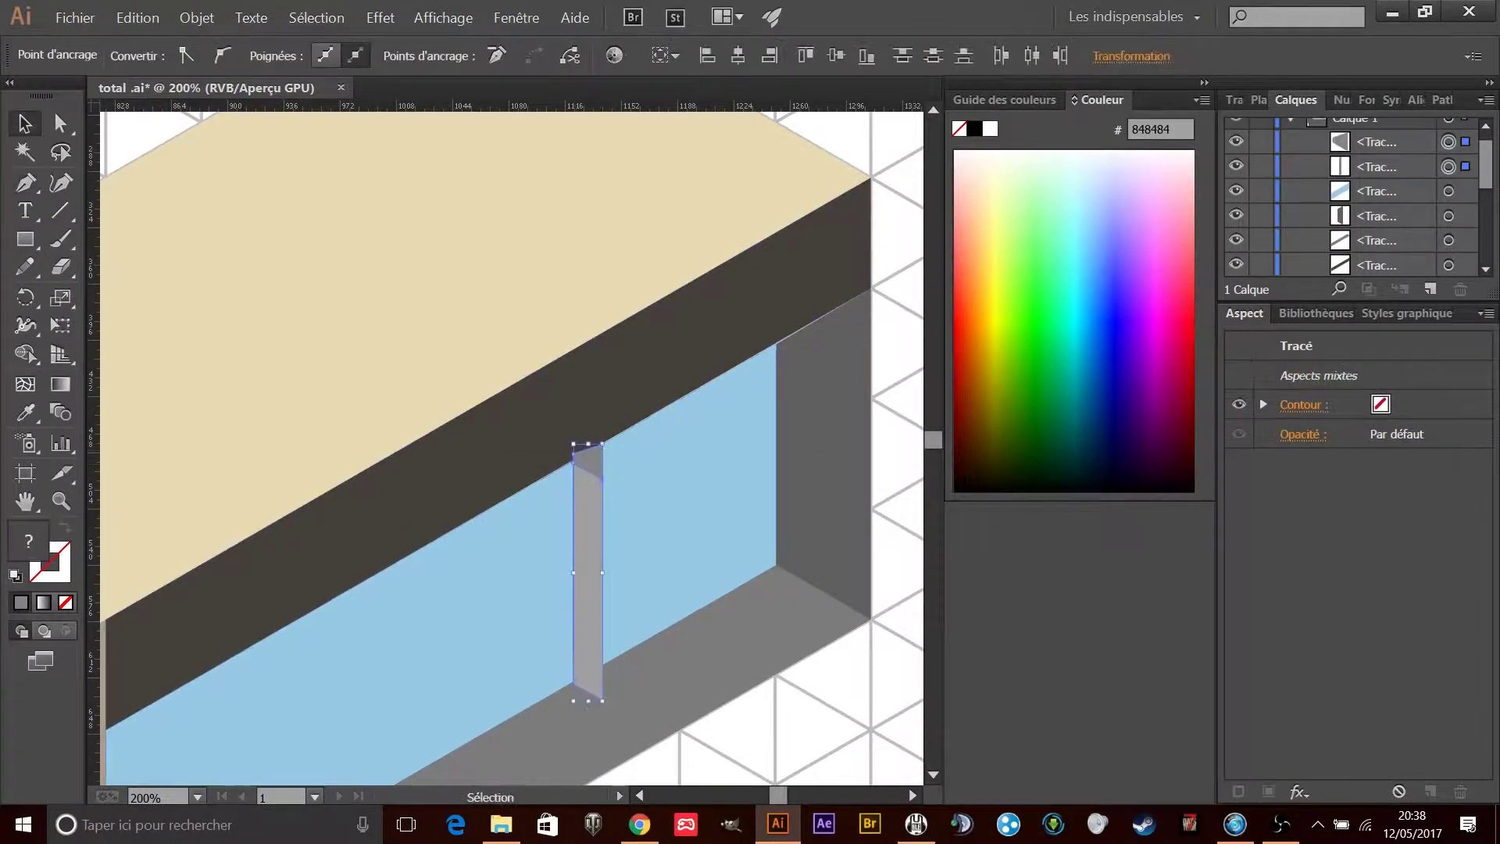
key(ctrl+j)
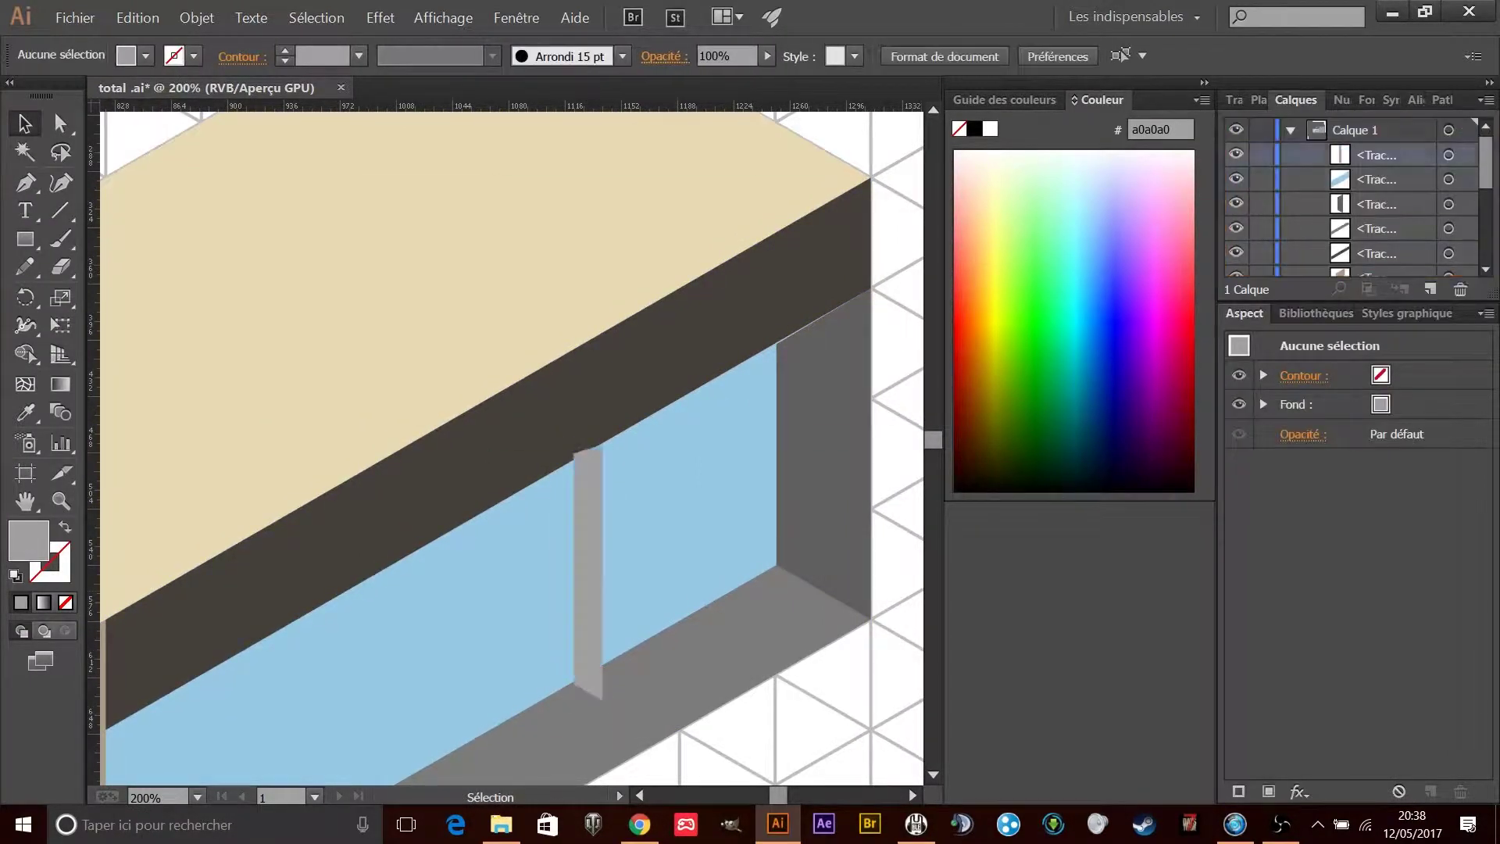
drag(1375, 154, 1375, 228)
scroll(508, 446, down, 1)
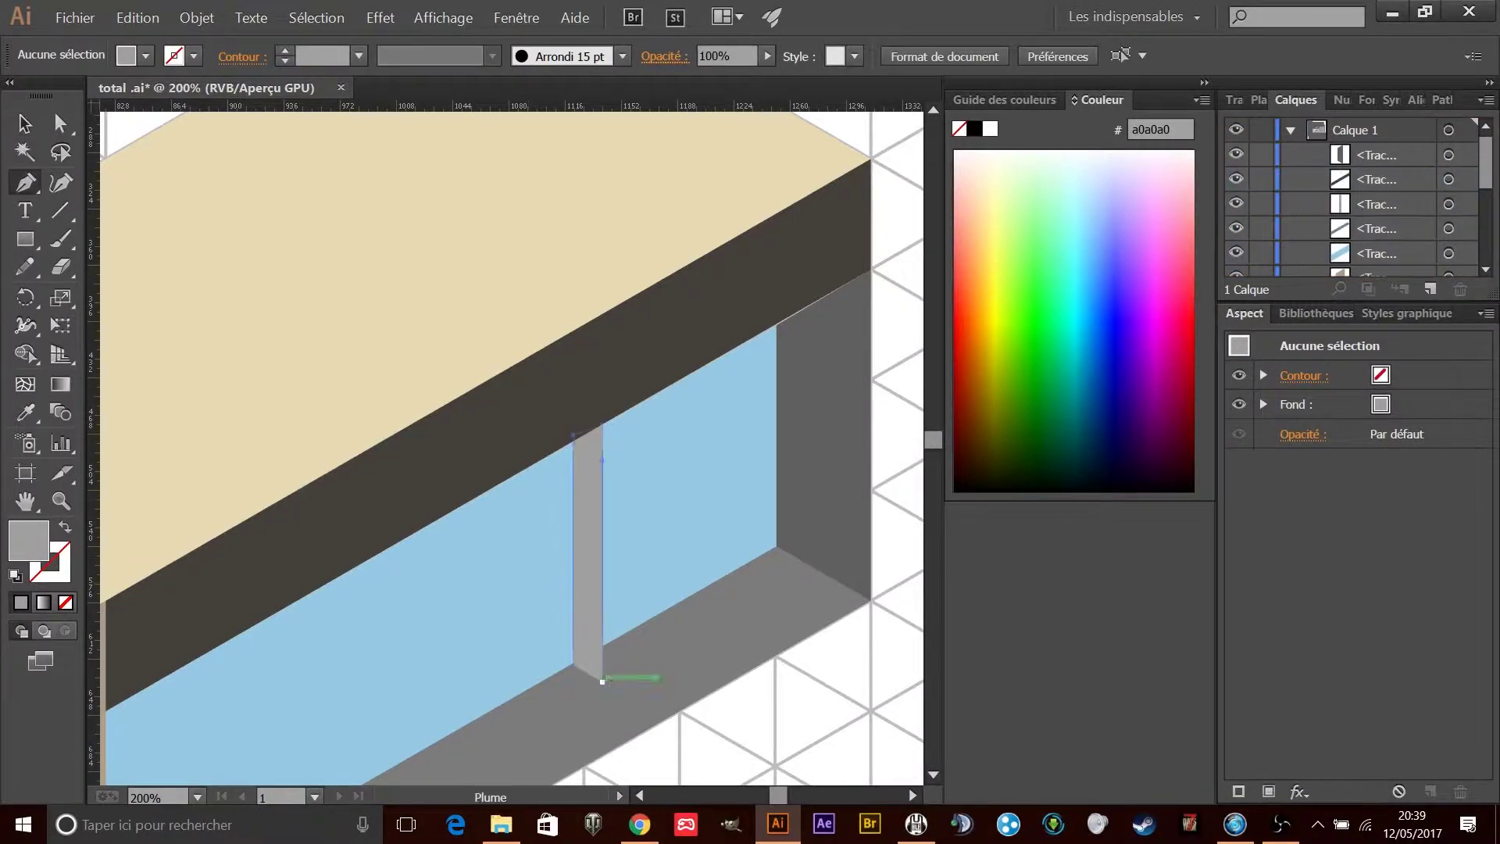
- Draw the post's right face and copy the finished grey post
right_click(522, 491)
drag(520, 468, 617, 500)
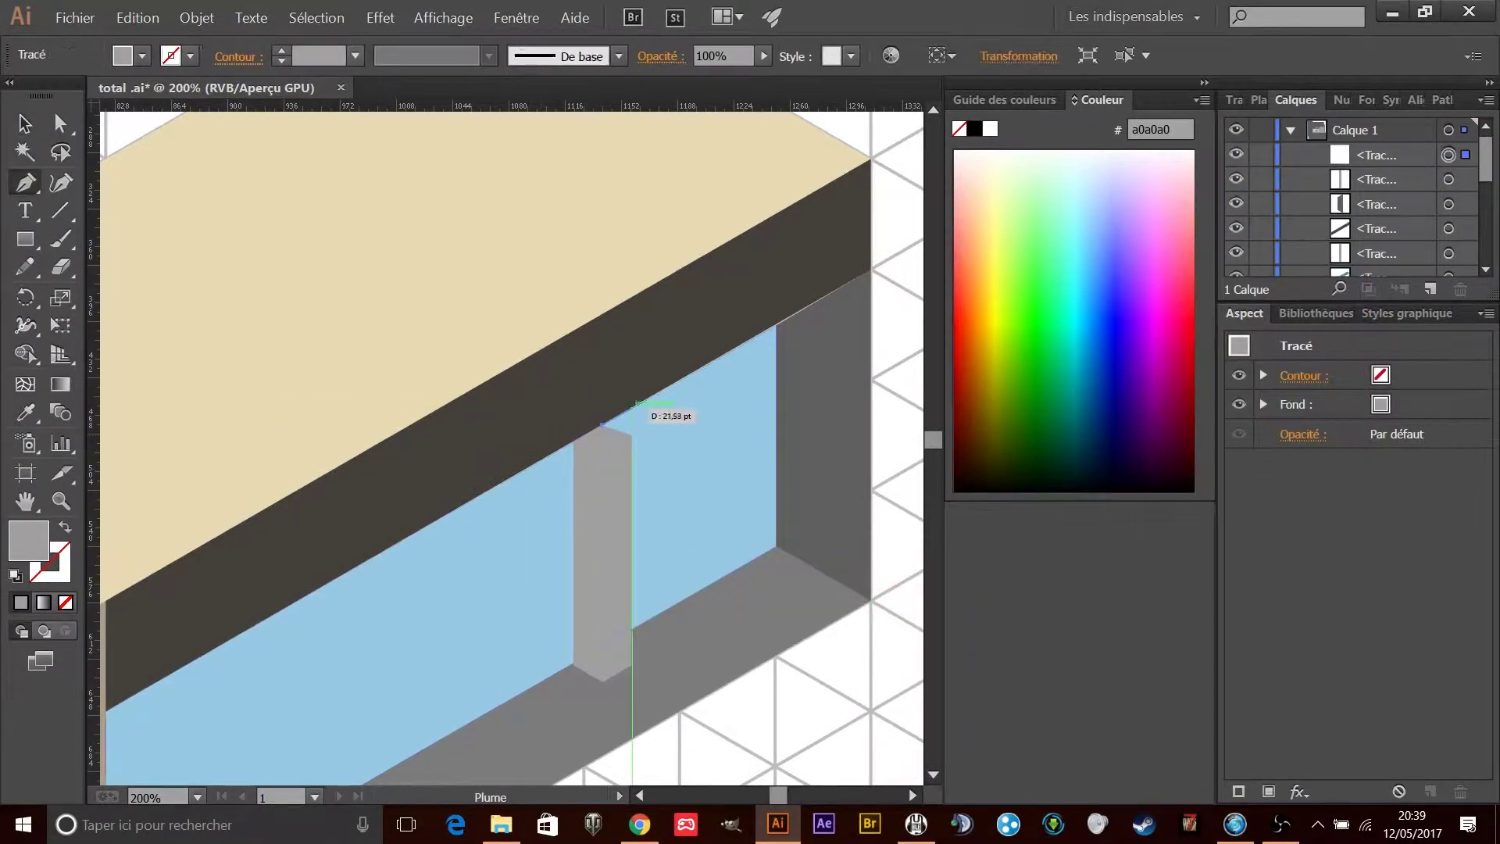
click(633, 406)
key(v)
right_click(893, 497)
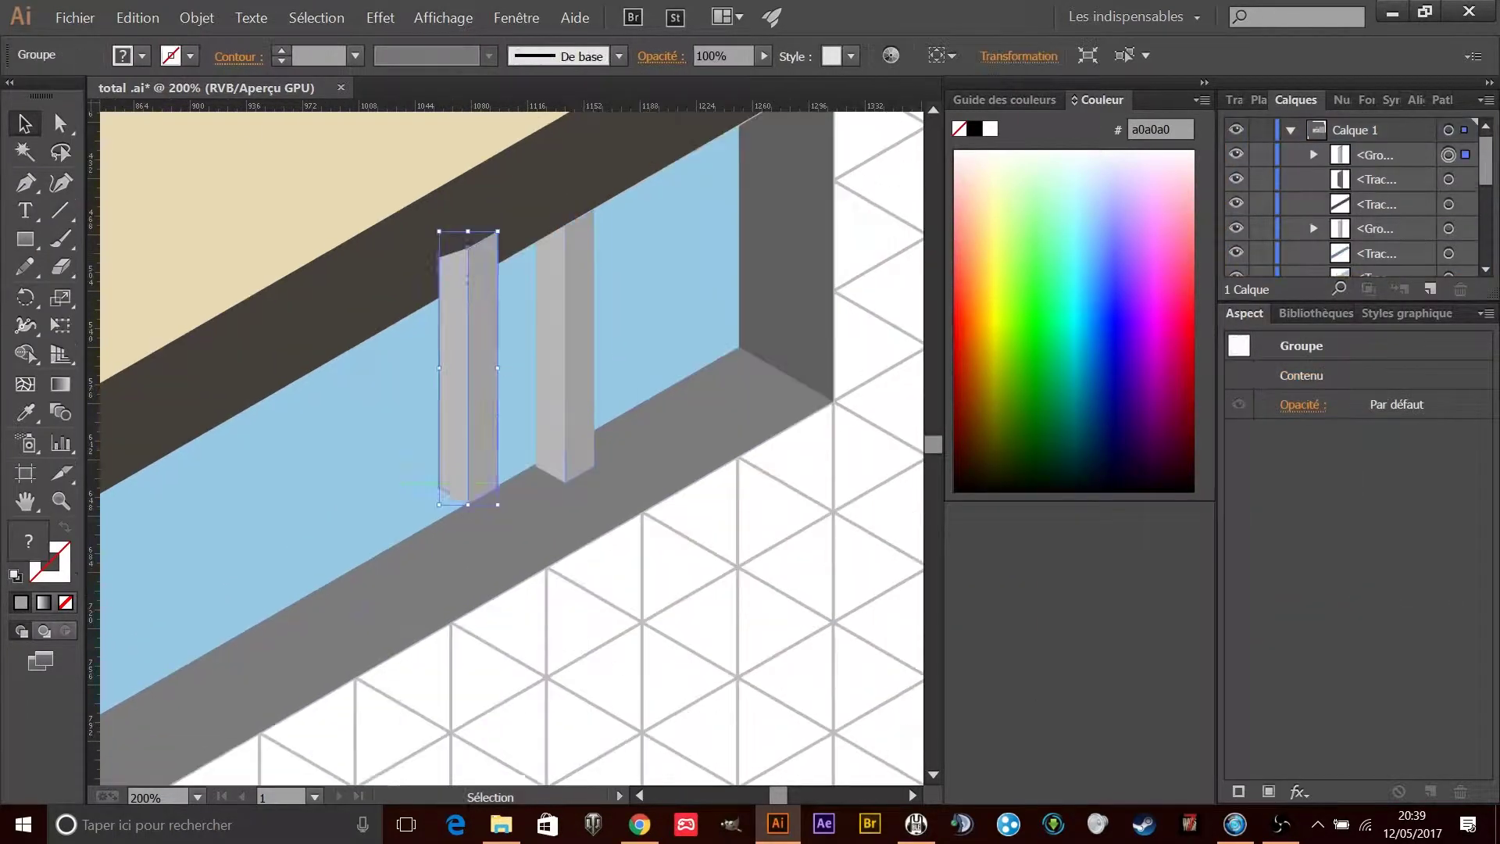
key(ctrl+minus)
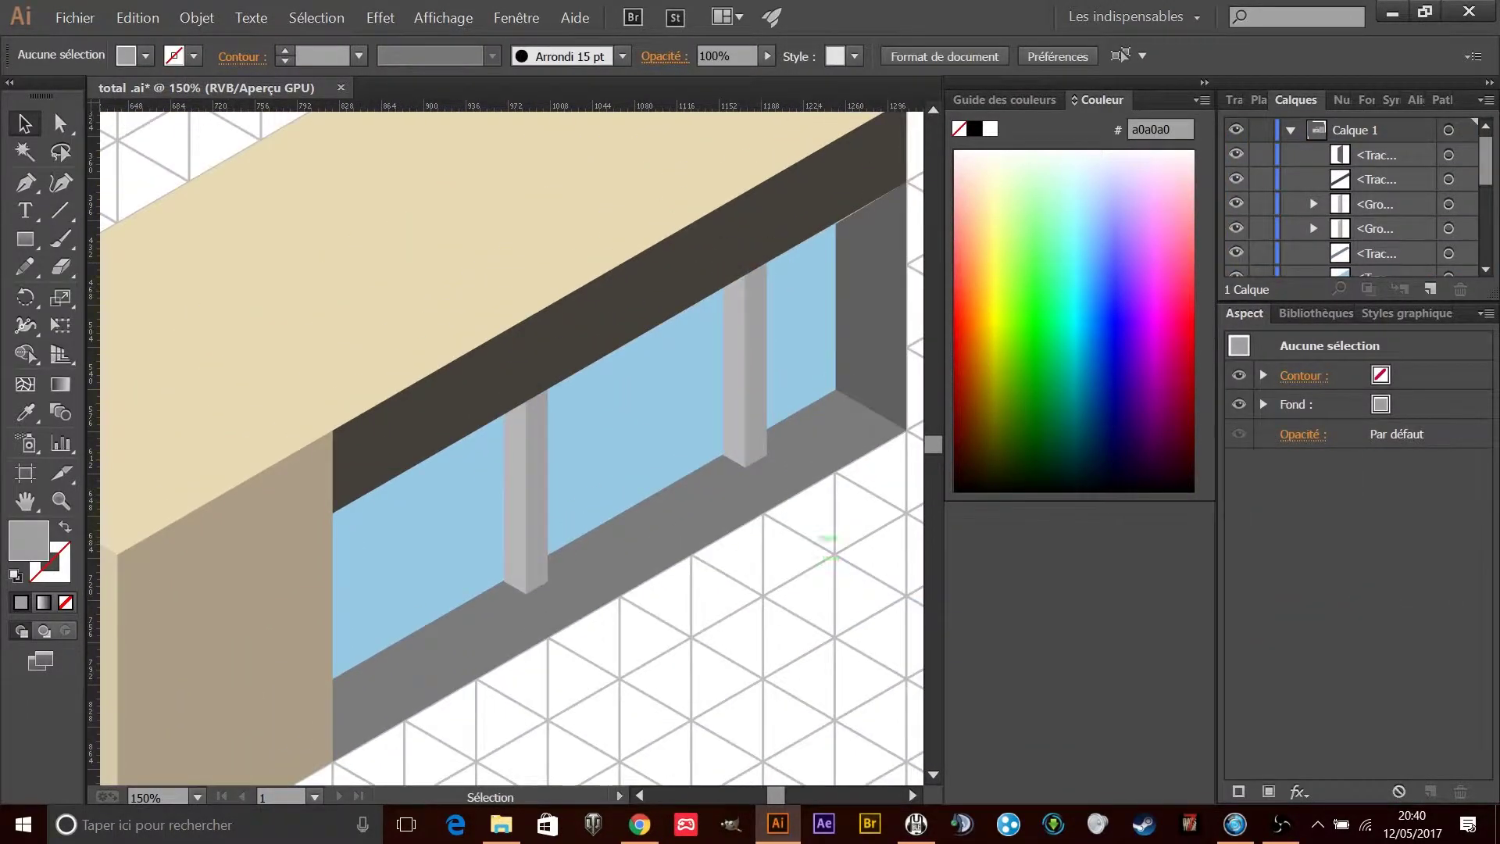
key(ctrl+minus)
- Pen-draw the long red awning strip along the beam's underside
click(636, 306)
click(667, 323)
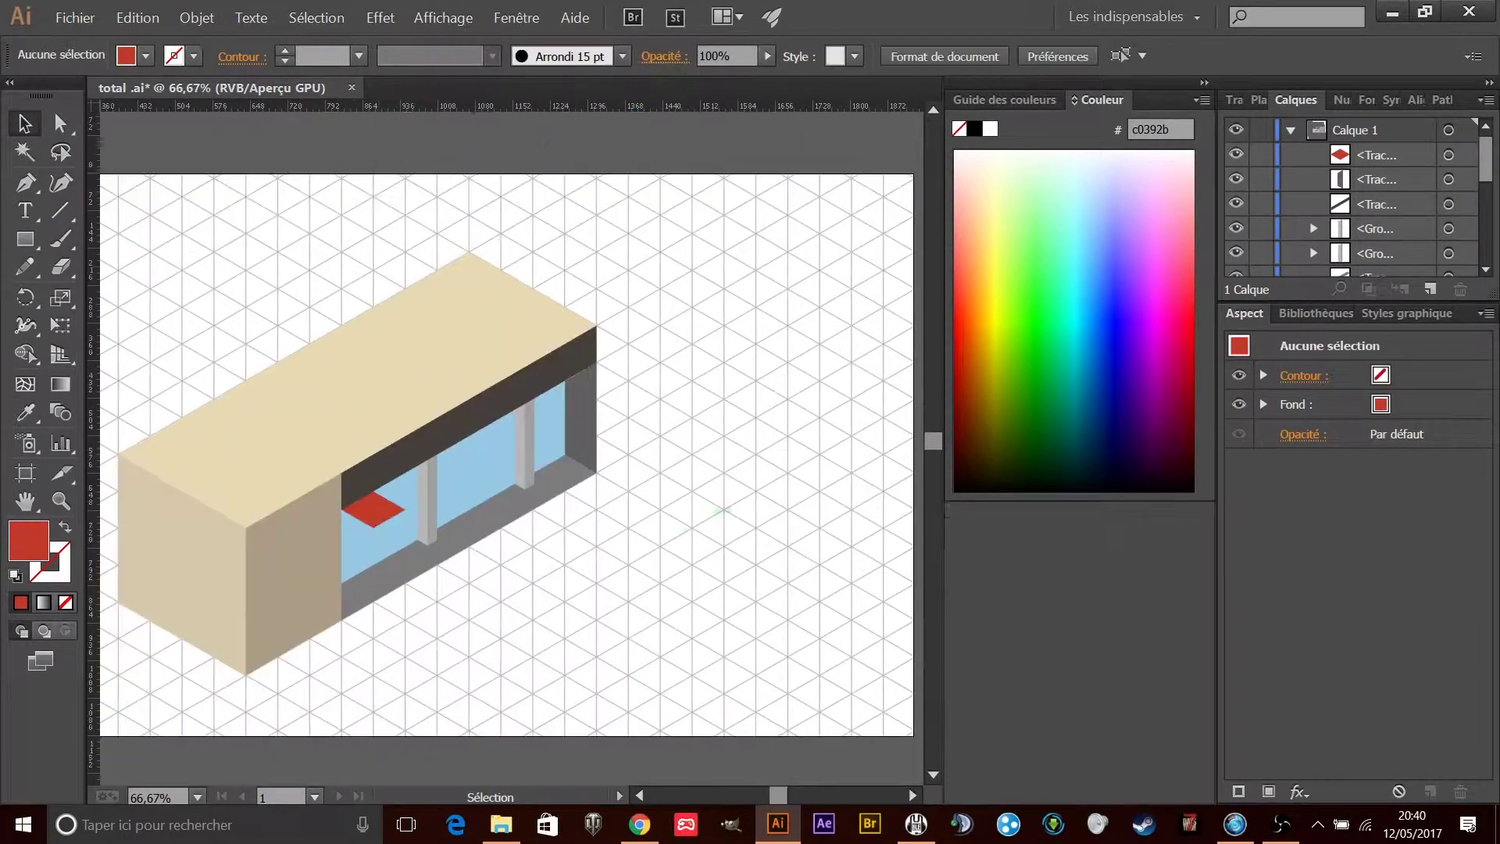
key(ctrl+plus)
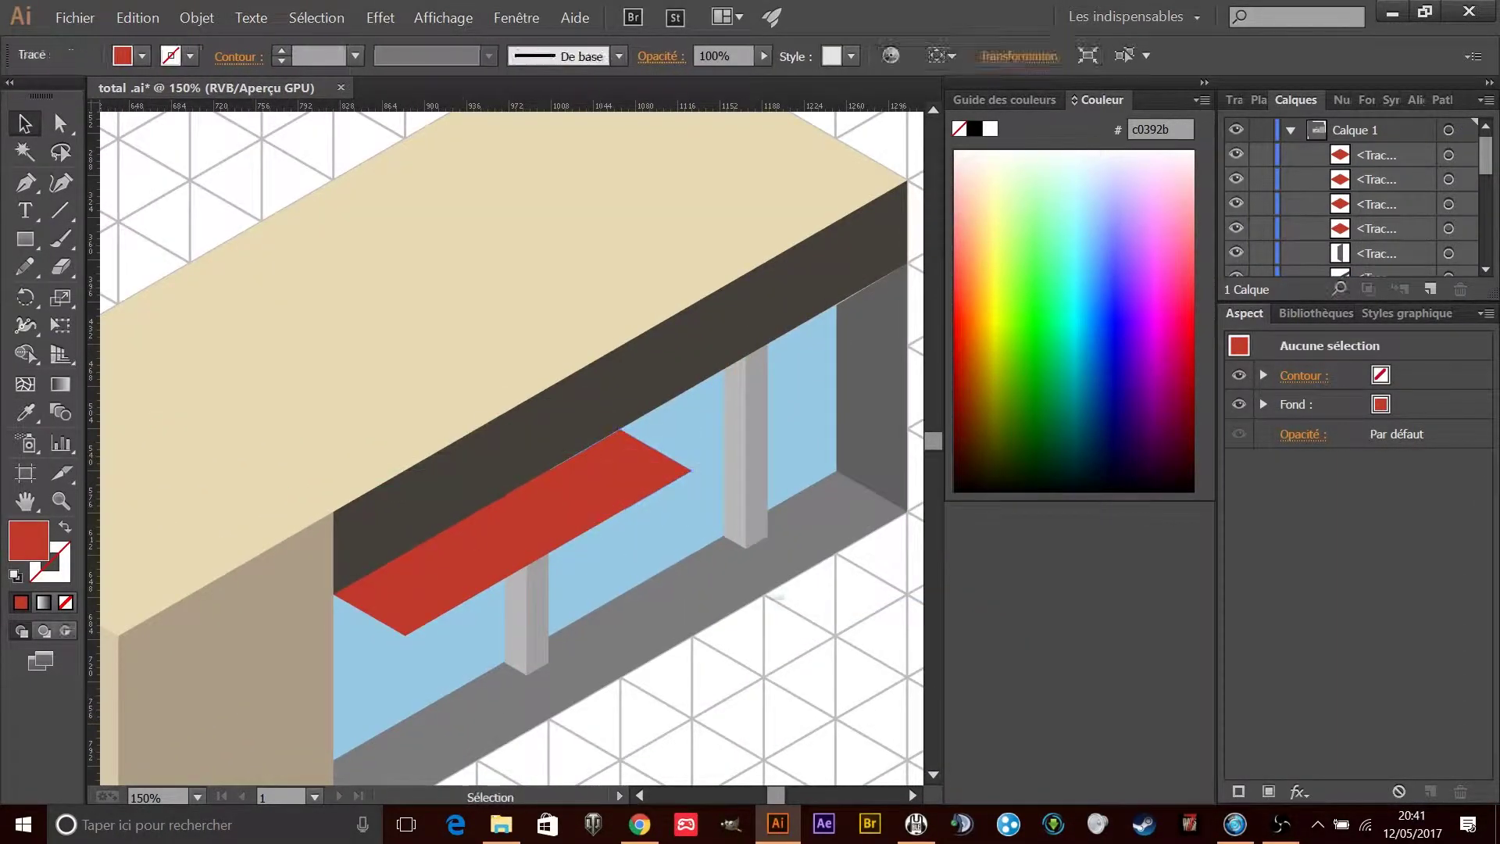
right_click(883, 426)
click(907, 500)
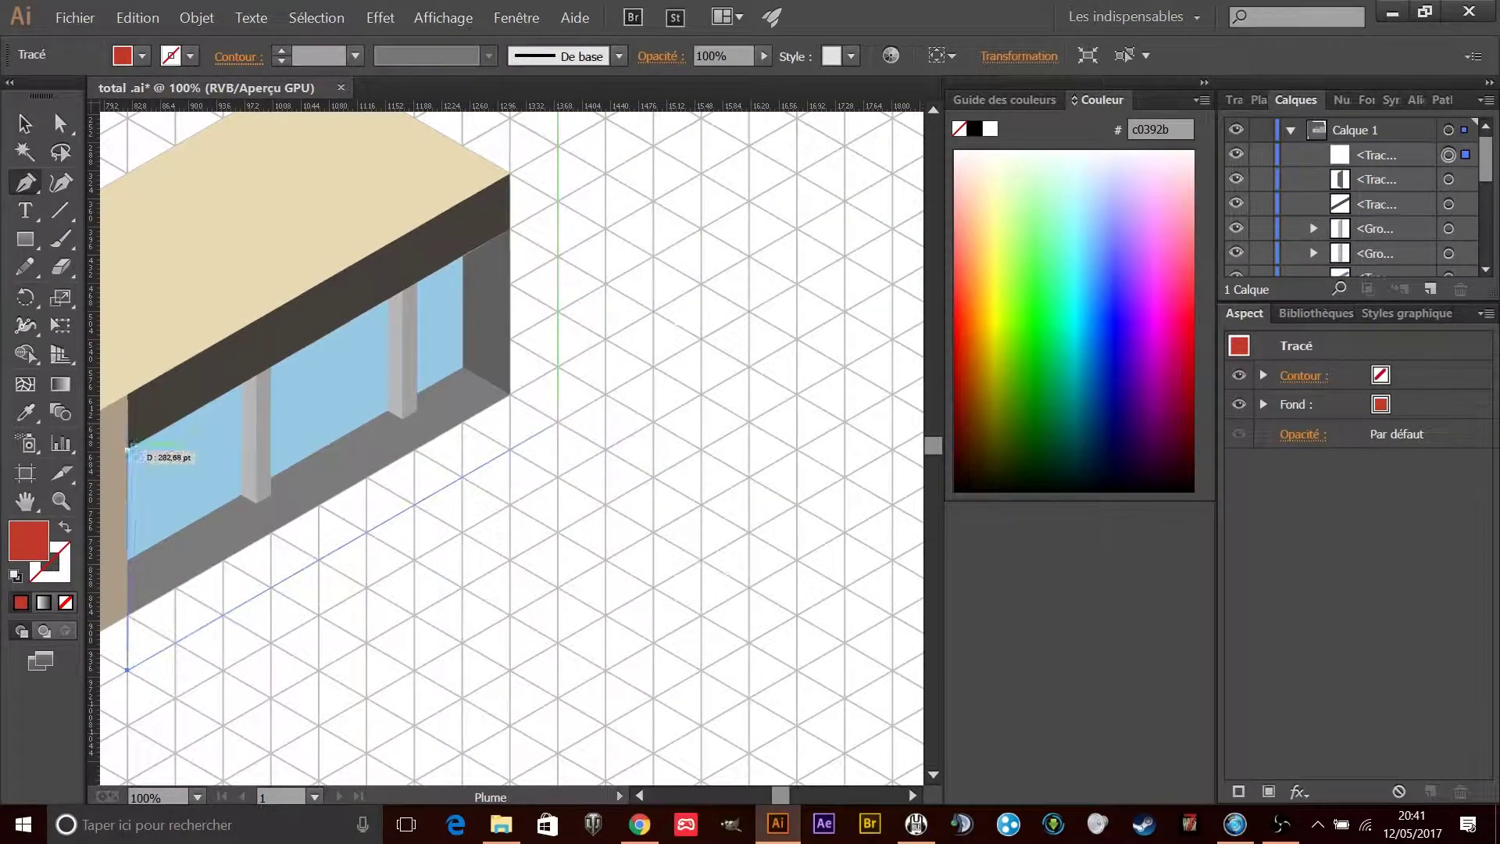
click(510, 451)
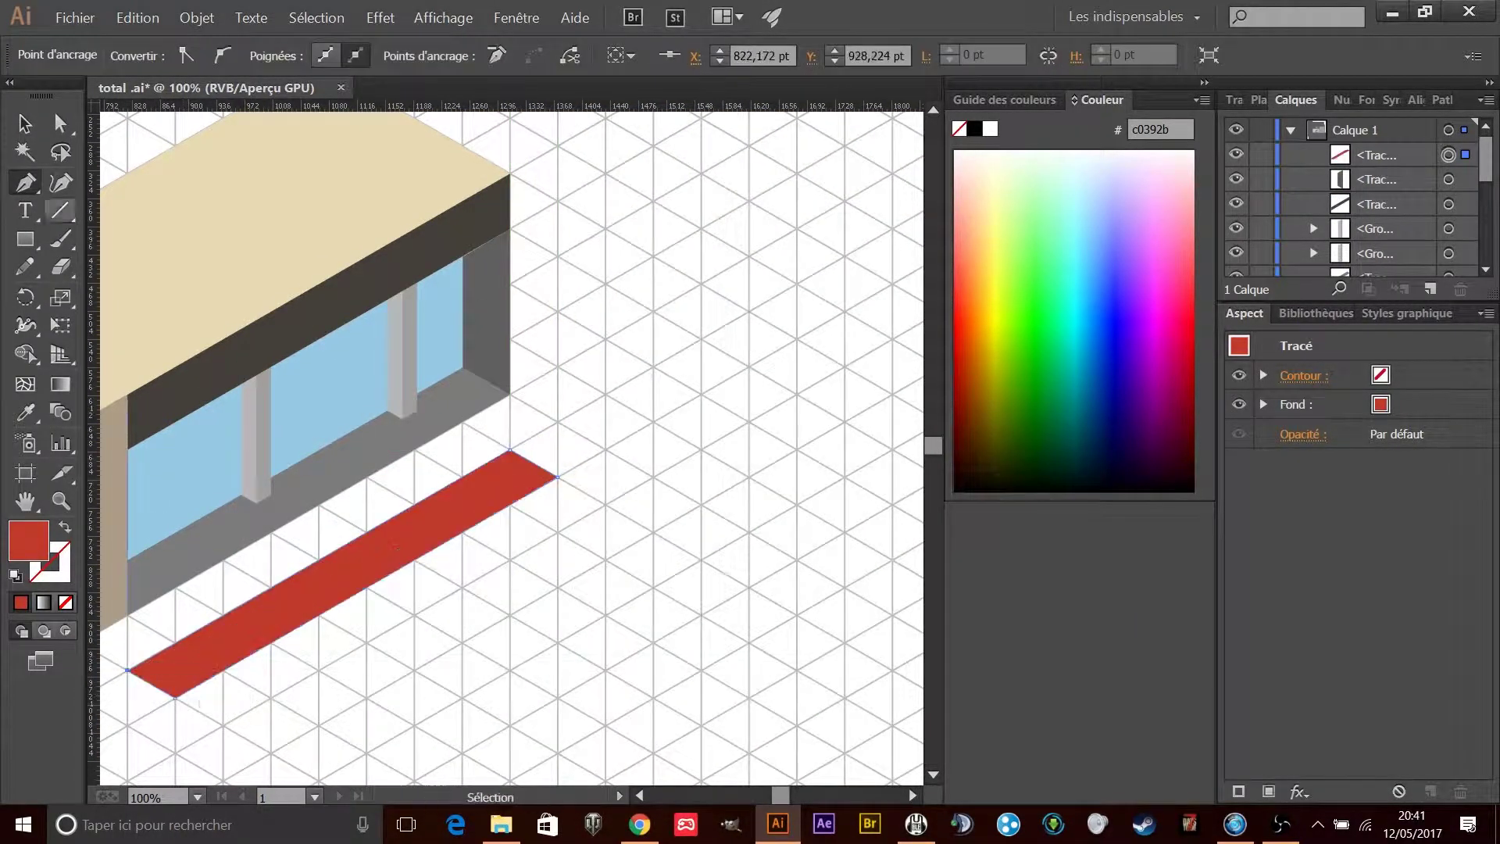
key(ctrl+shift+a)
- Draw dividing lines across the red band and select them with it for Pathfinder Divide
scroll(511, 449, down, 2)
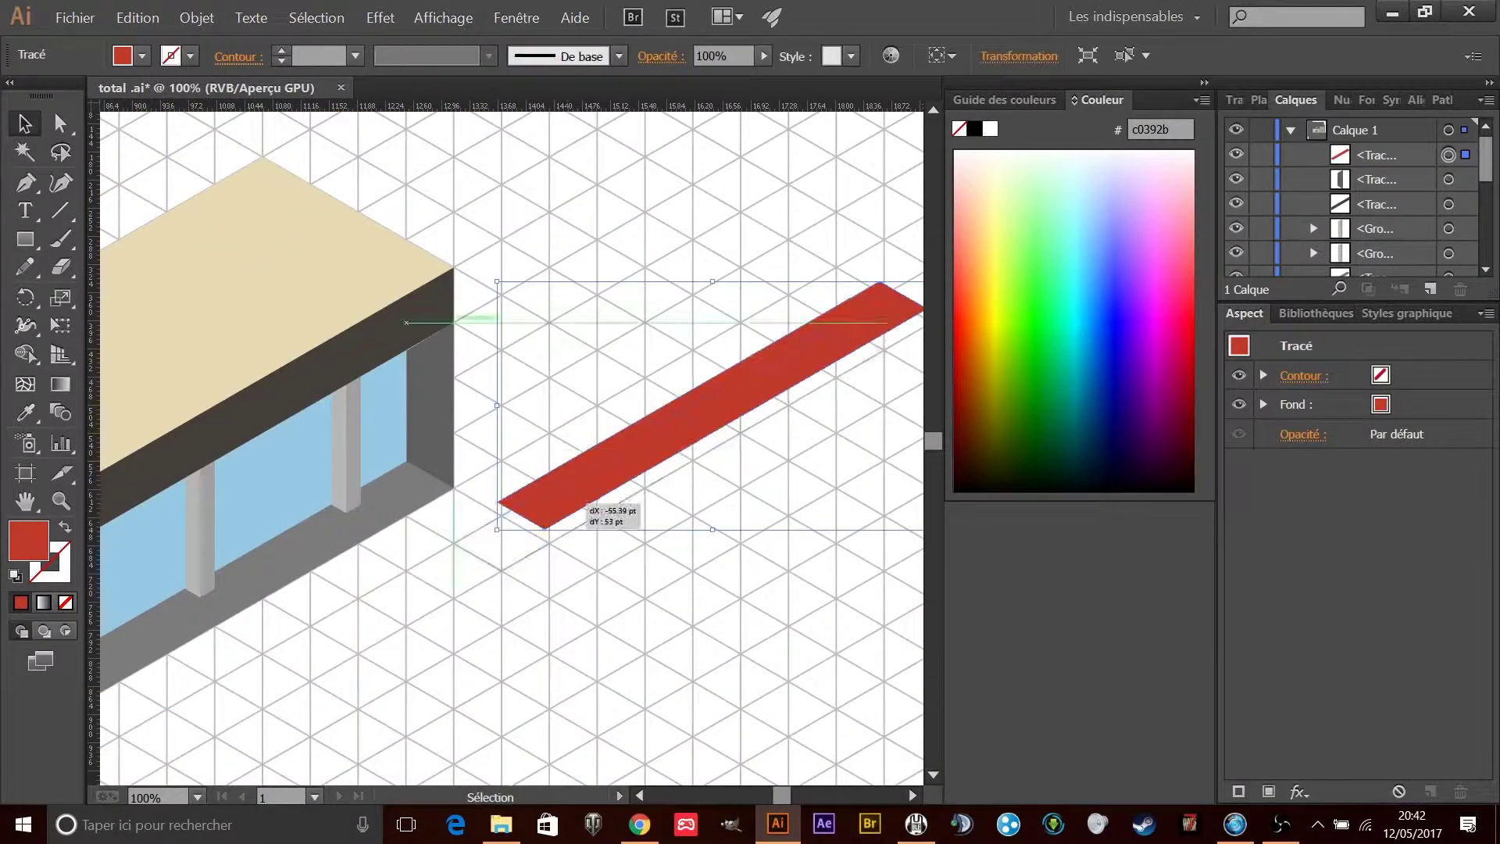
key(ctrl+plus)
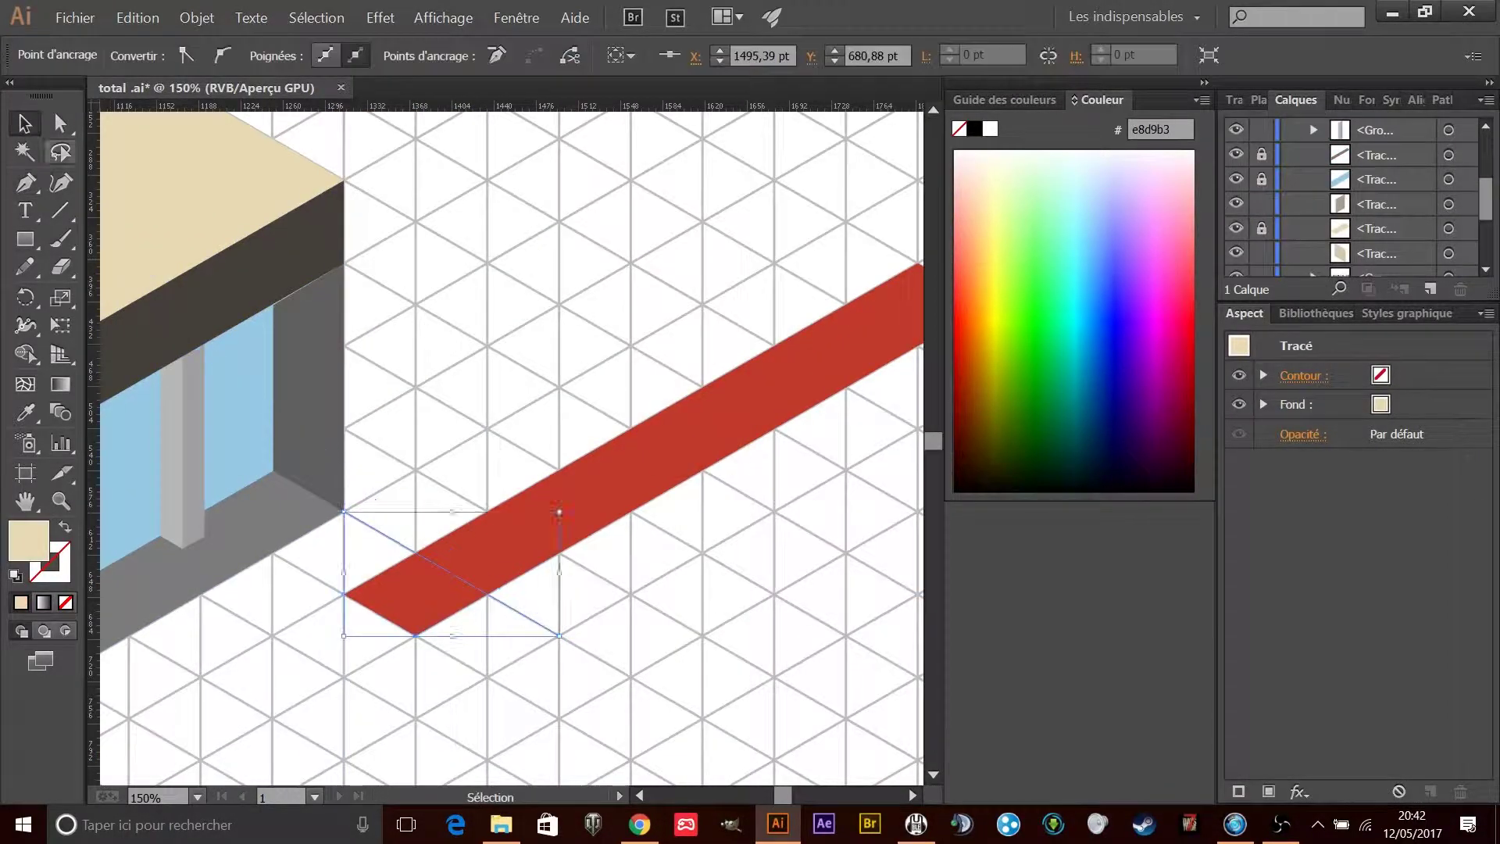
click(560, 509)
key(Escape)
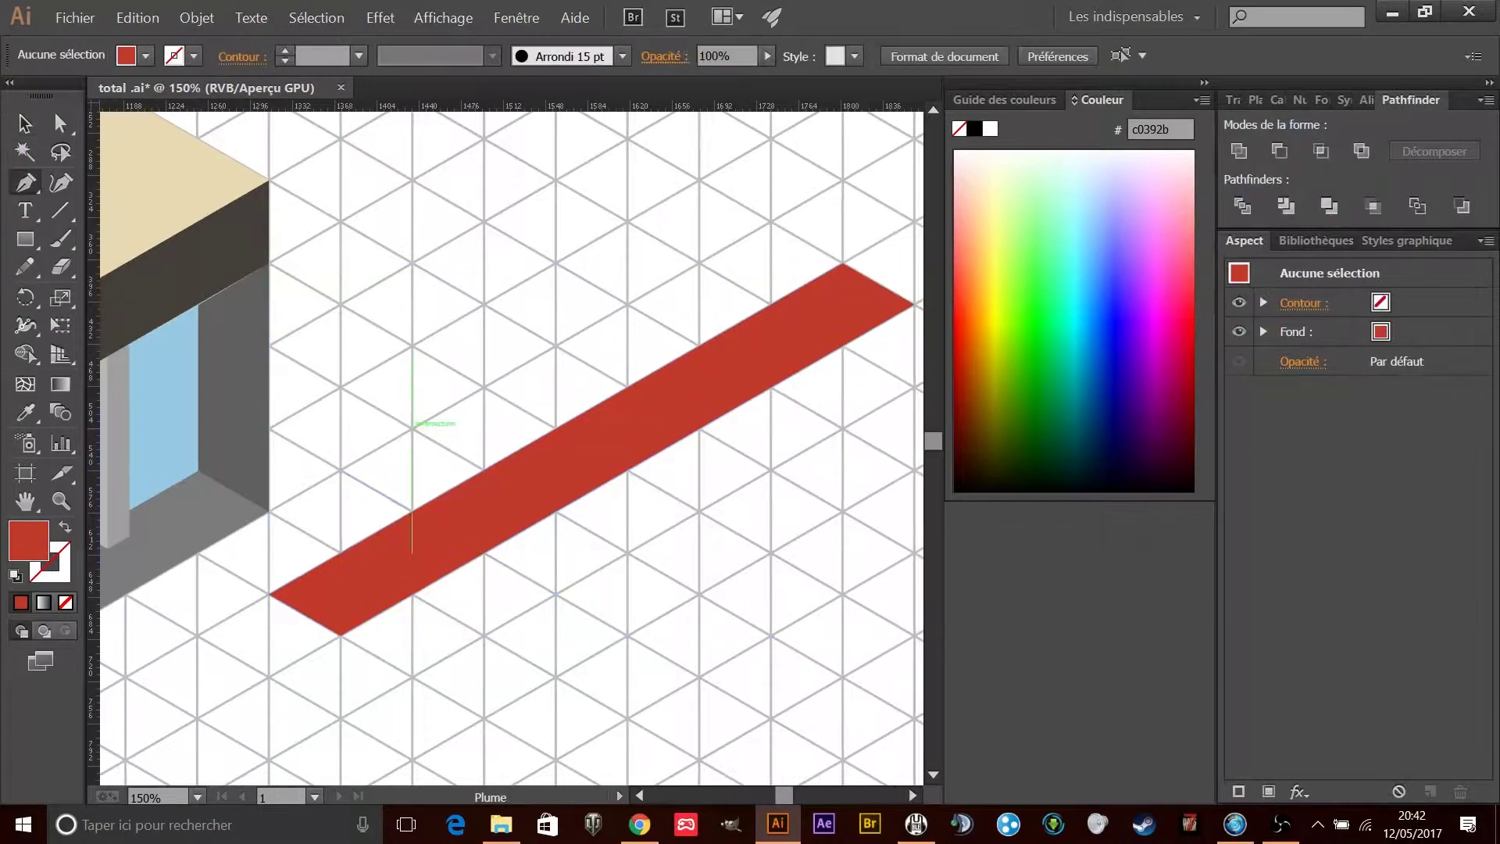
scroll(633, 594, right, 2)
click(628, 304)
key(v)
click(704, 367)
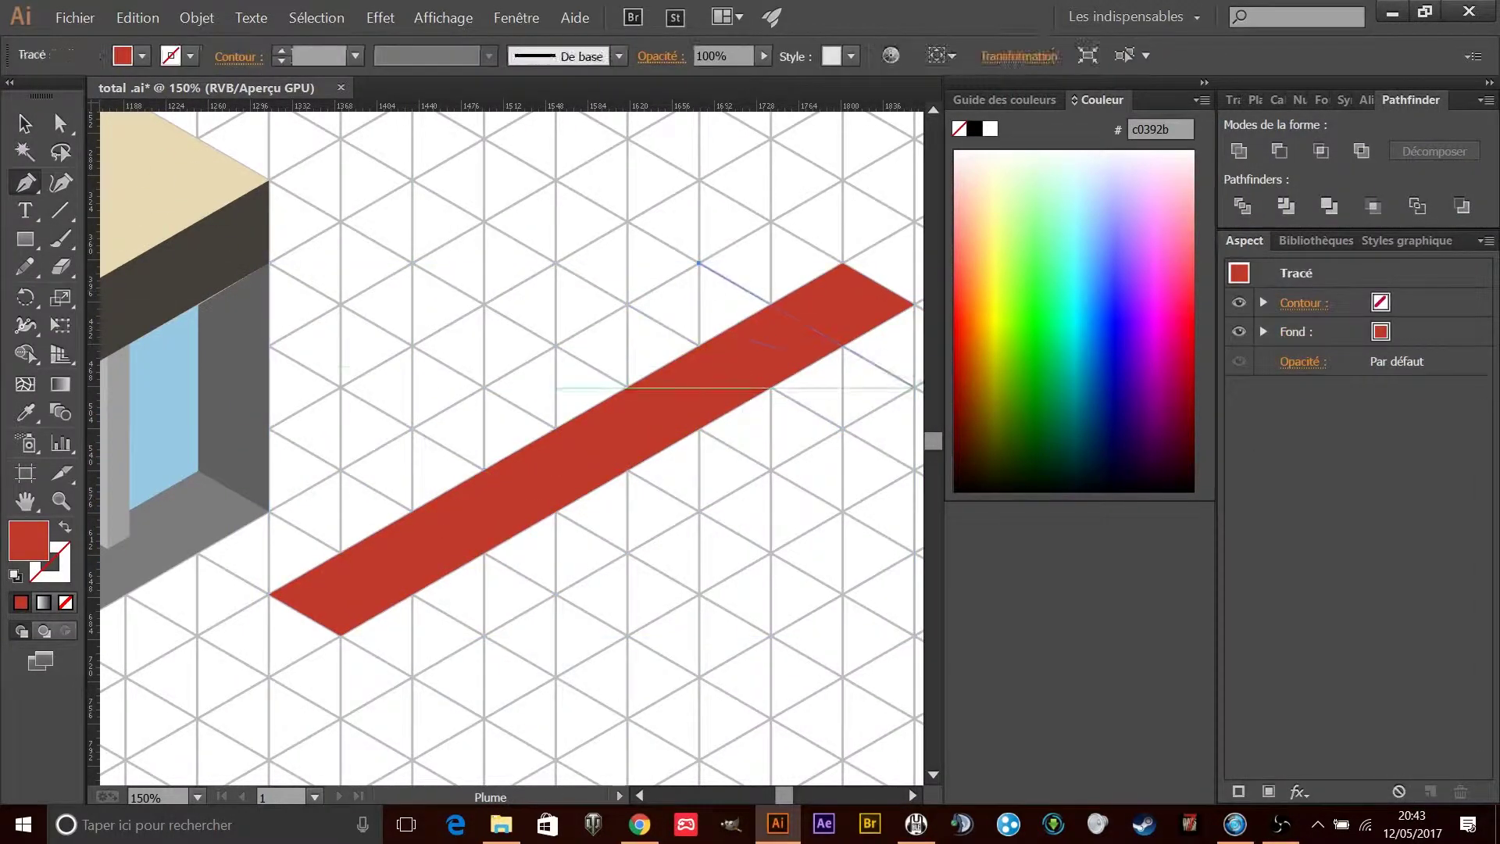
- Group the red-and-white striped awning pieces into one object
right_click(651, 238)
click(734, 311)
right_click(713, 438)
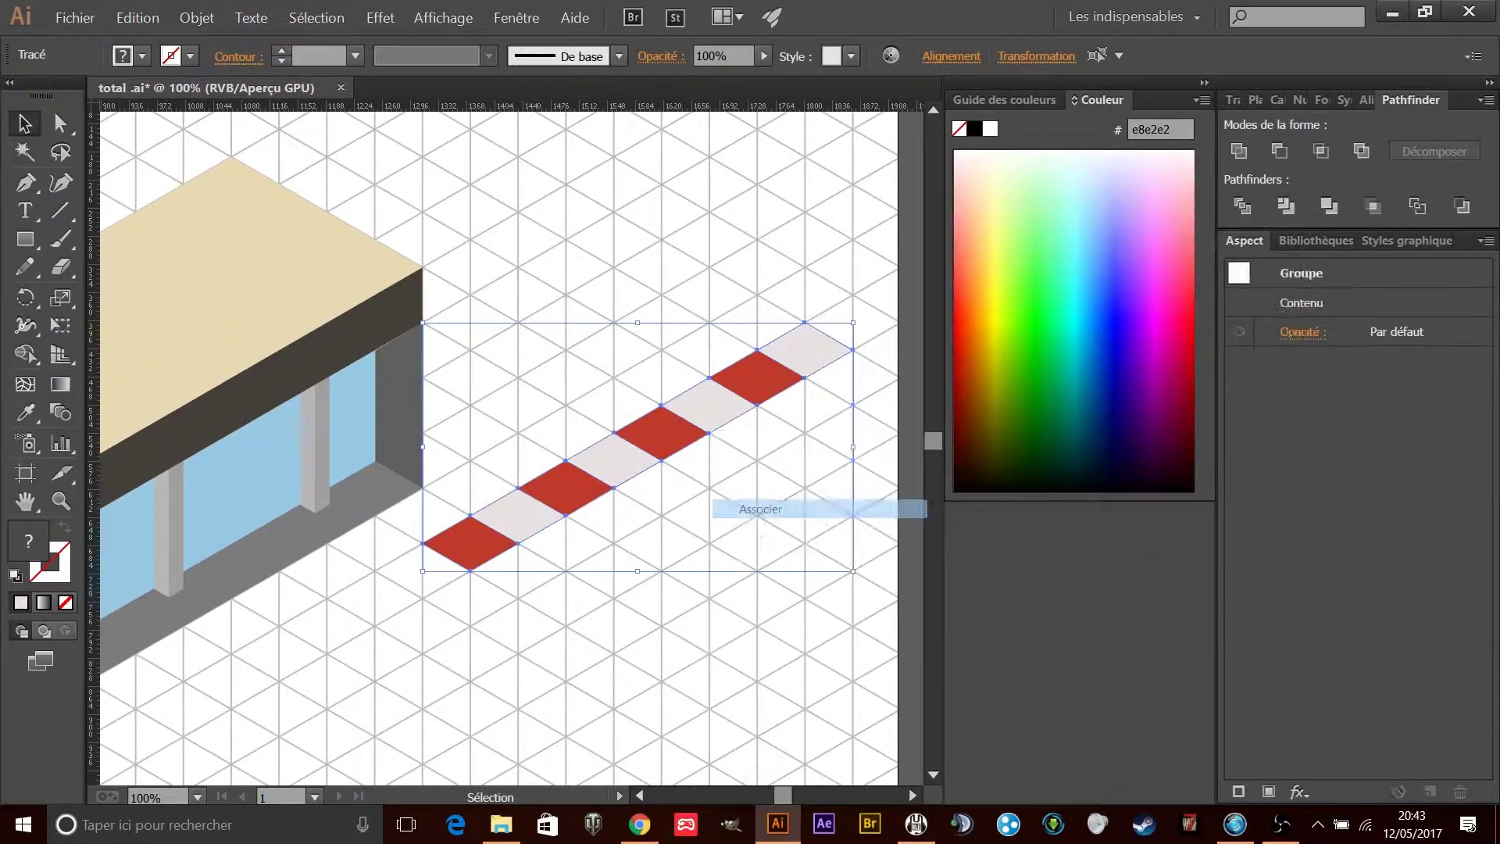
click(782, 510)
right_click(793, 440)
click(846, 491)
scroll(618, 414, up, 1)
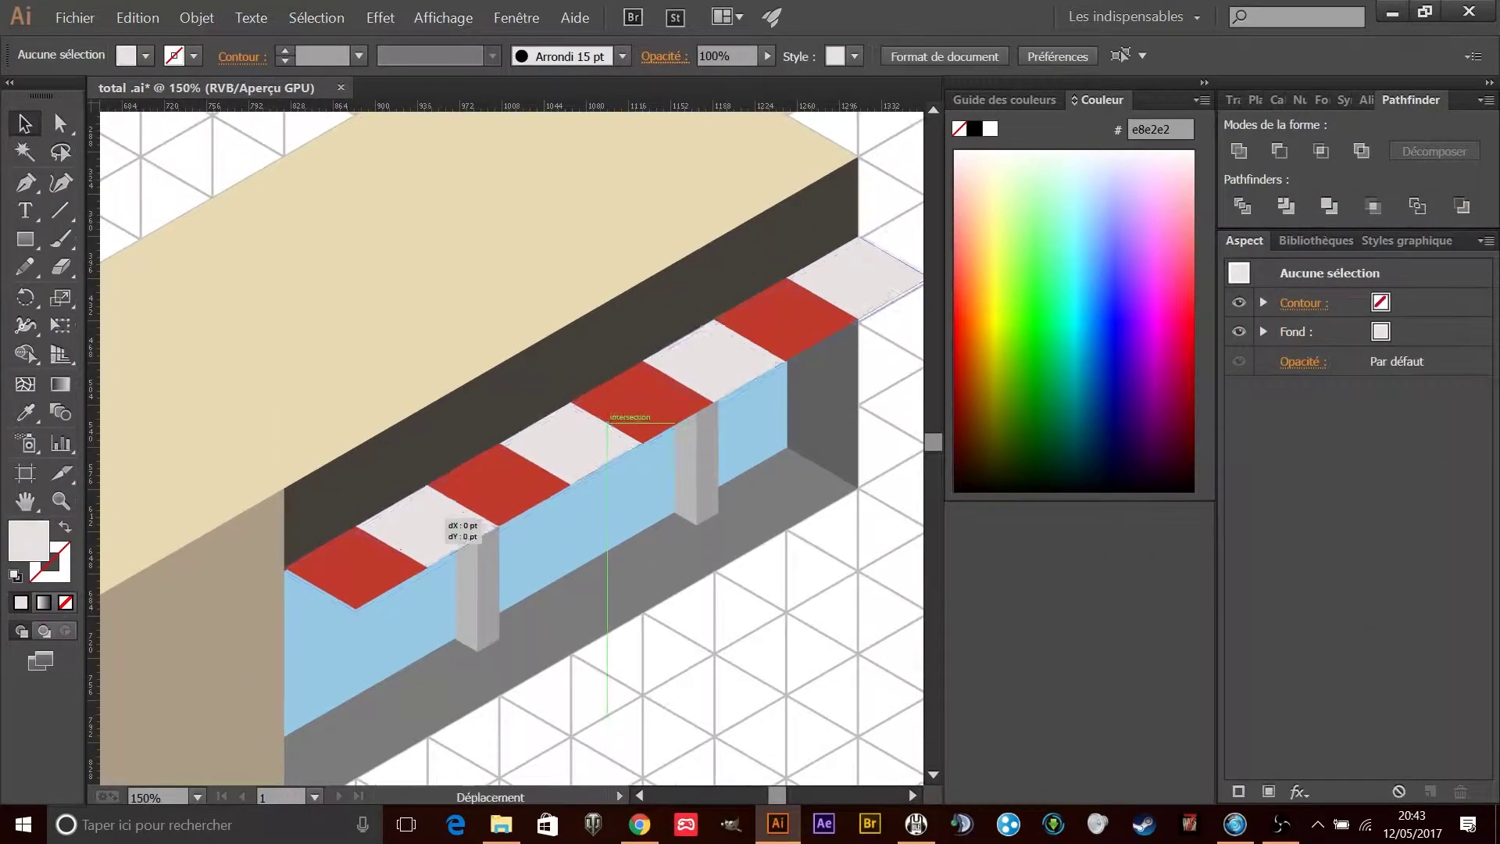
right_click(899, 229)
- Type the sign text 'bnjour' in white with an isometric 3D extrusion
click(934, 300)
key(t)
click(740, 350)
text(bnjour)
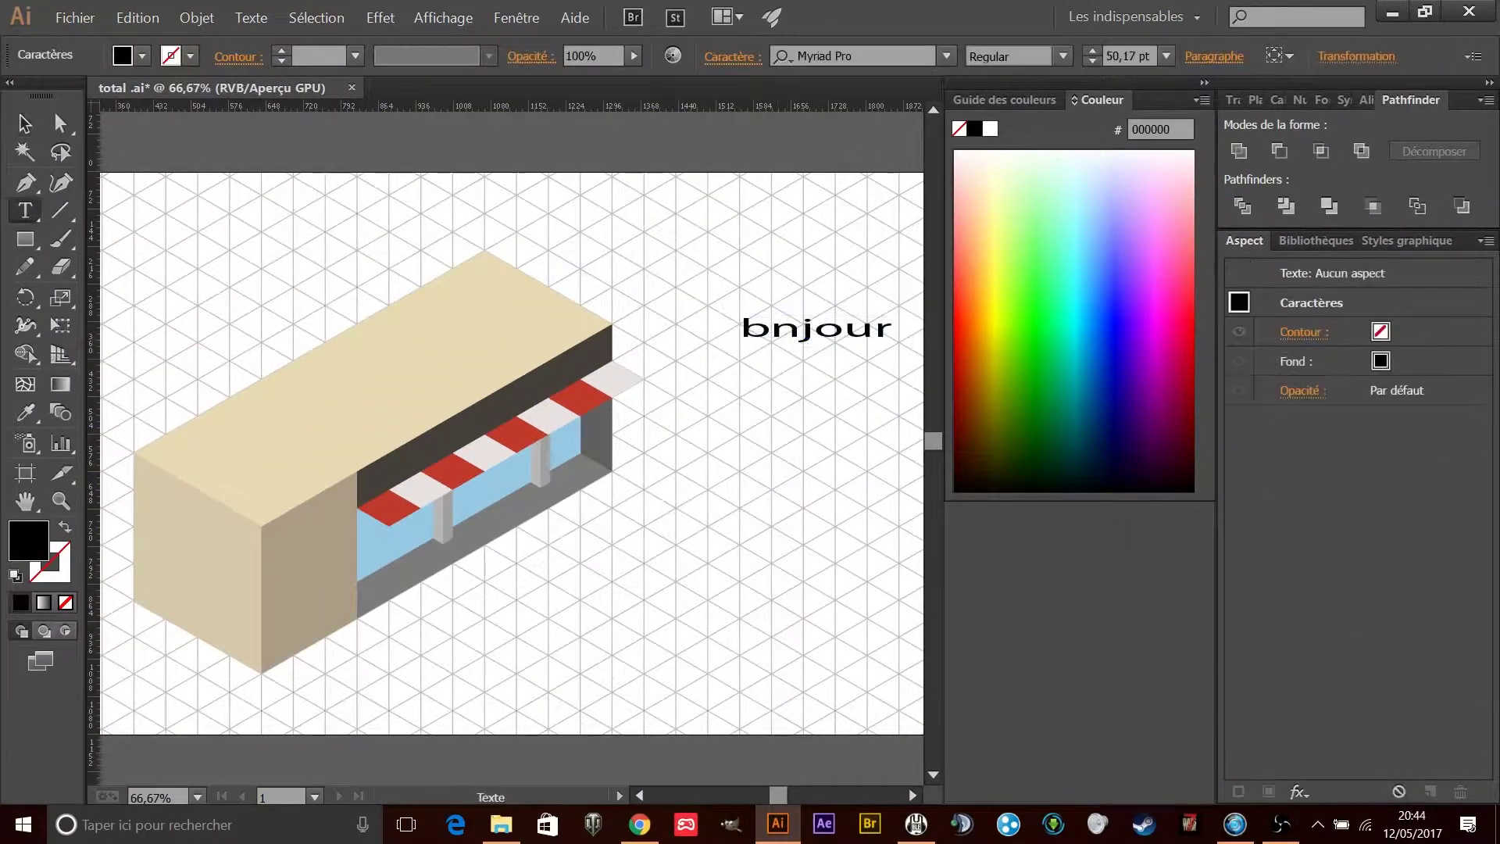
double_click(28, 539)
click(380, 17)
click(703, 135)
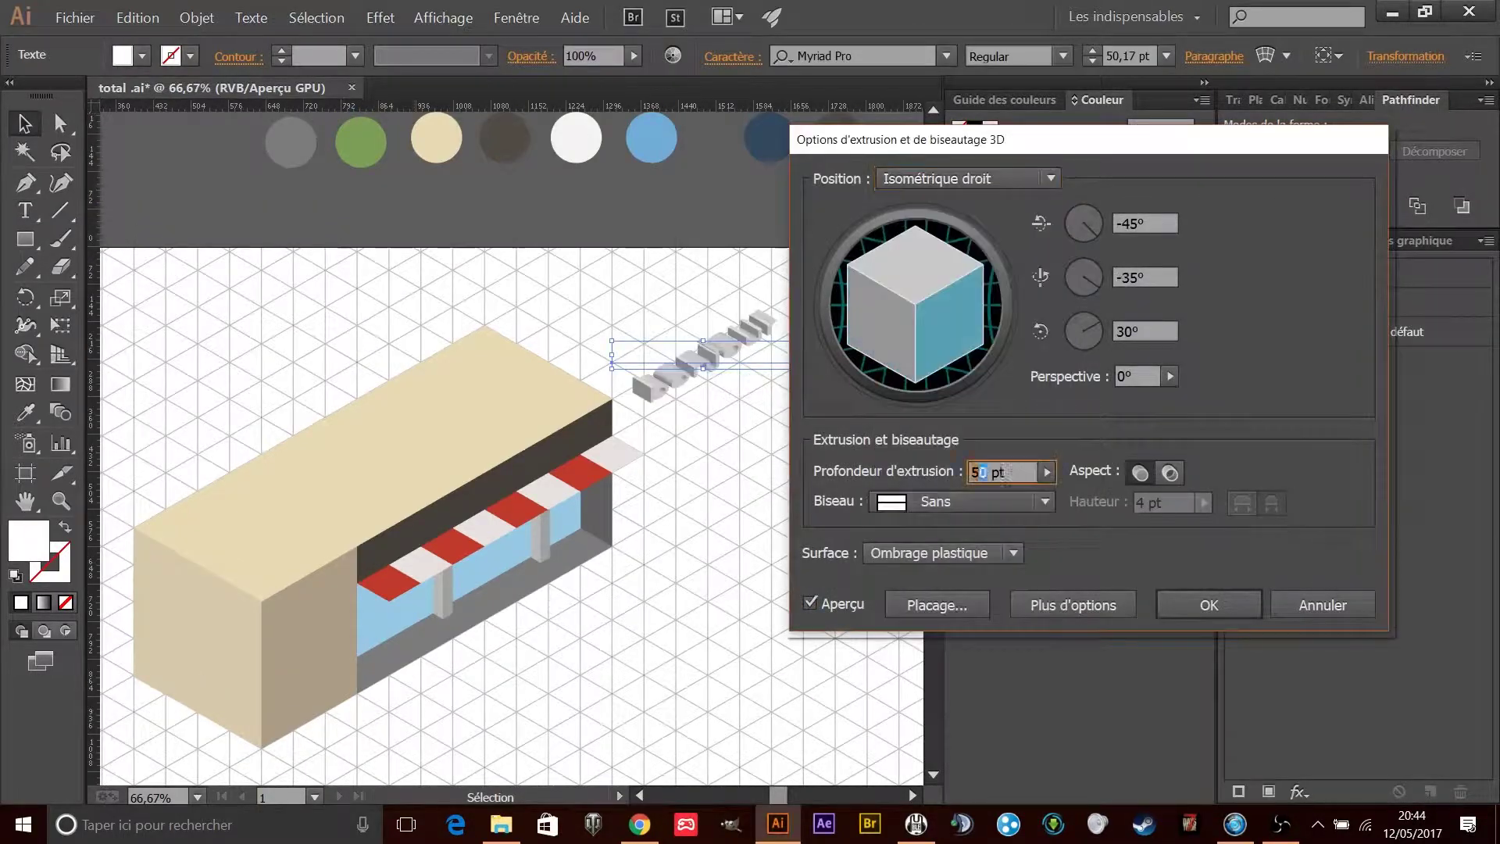
key(Return)
- Move the 3D 'bnjour' text onto the dark band above the awning
right_click(743, 445)
click(805, 466)
right_click(831, 378)
click(852, 449)
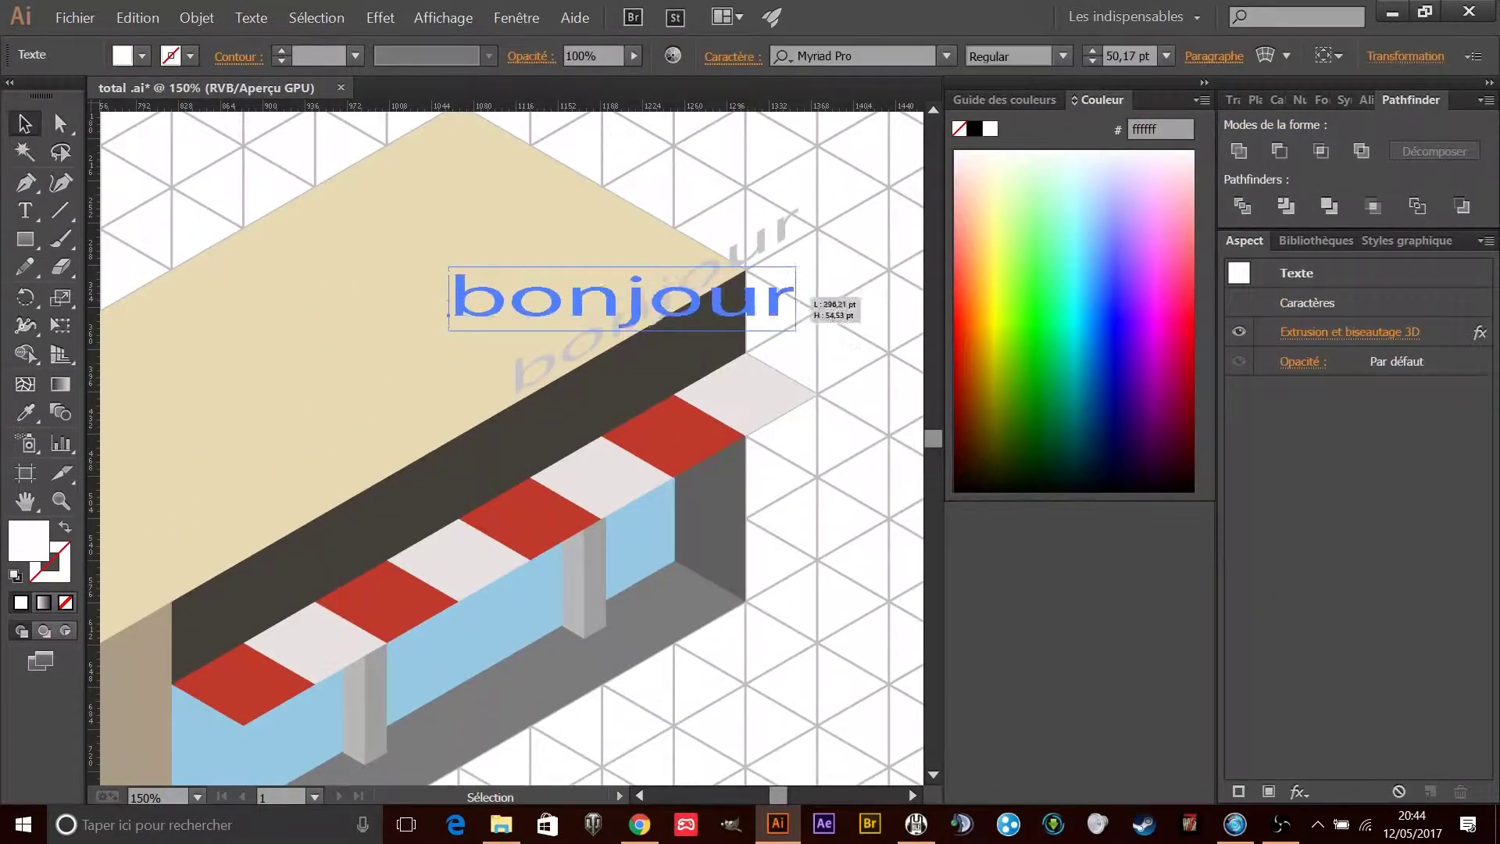
drag(797, 297, 789, 223)
key(ctrl+1)
key(ctrl+shift+a)
- Pen-draw thin black support lines at the ends of the awning
key(p)
click(339, 436)
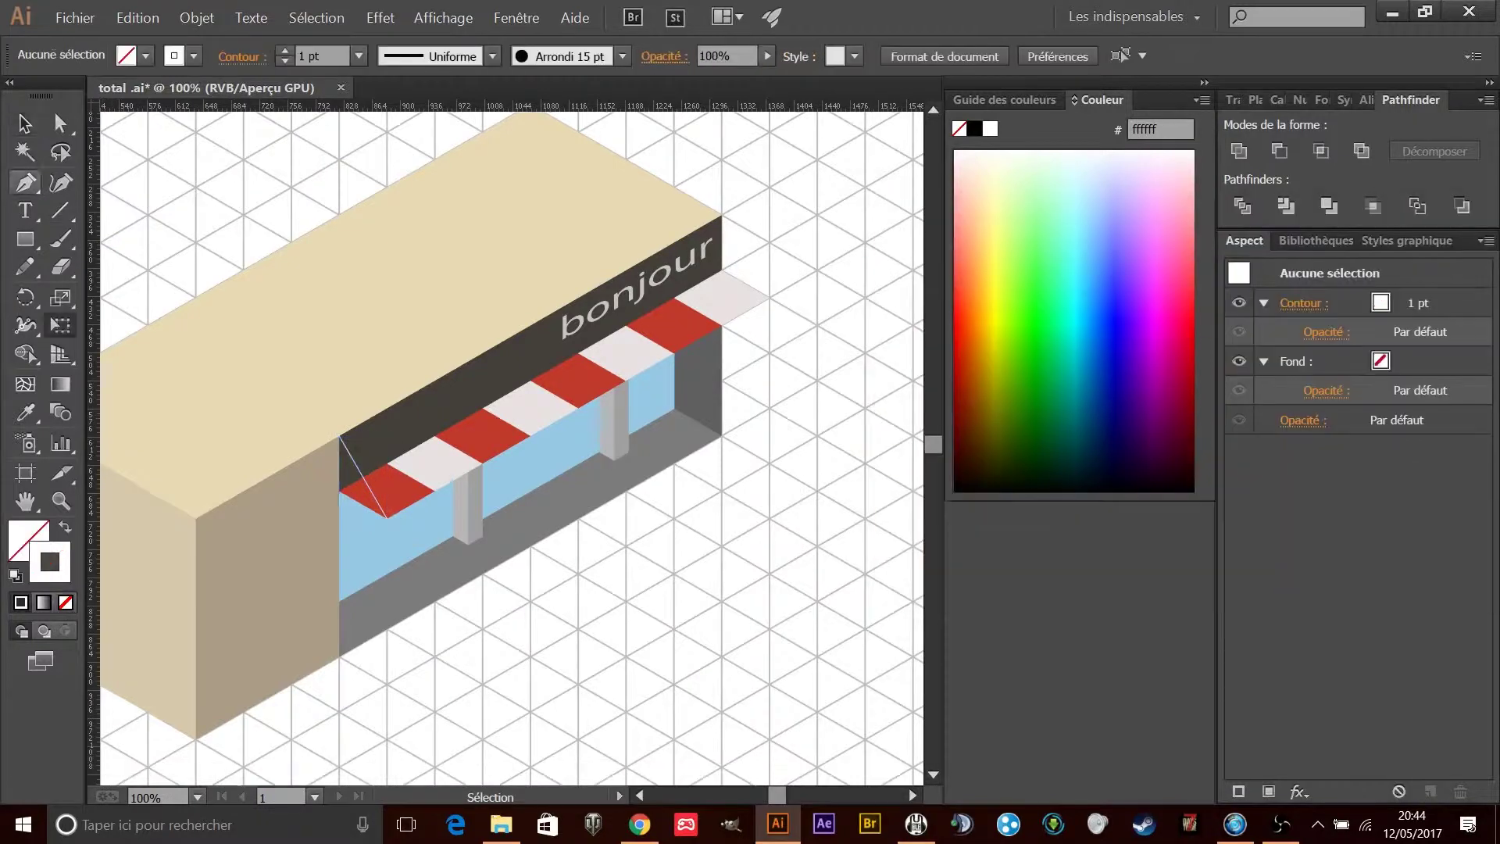
double_click(50, 561)
key(Return)
key(ctrl+plus)
key(ctrl+shift+a)
drag(670, 391, 539, 448)
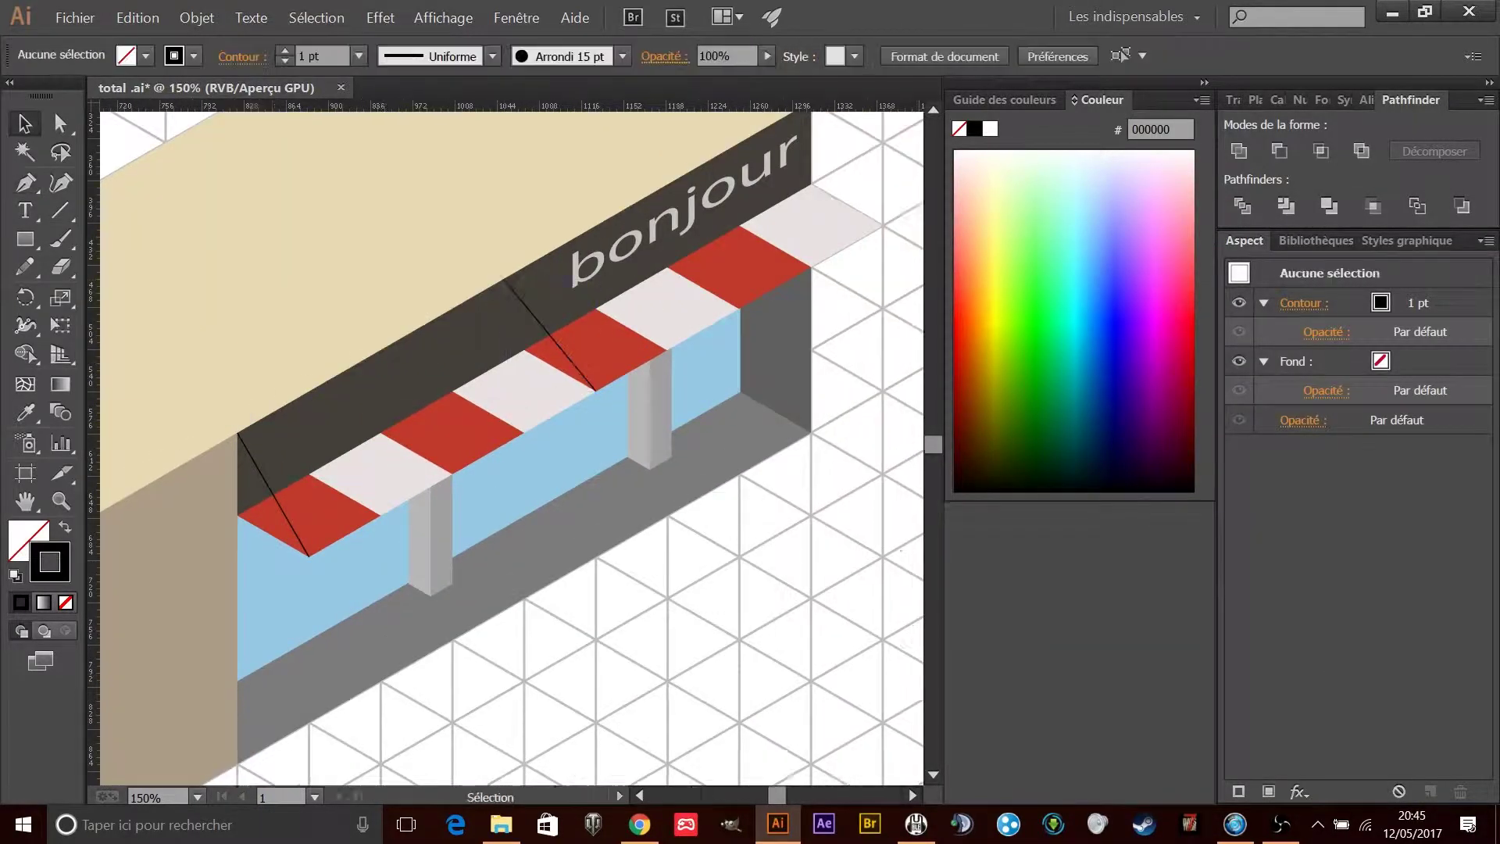
key(i)
key(ctrl+shift+a)
key(ctrl+0)
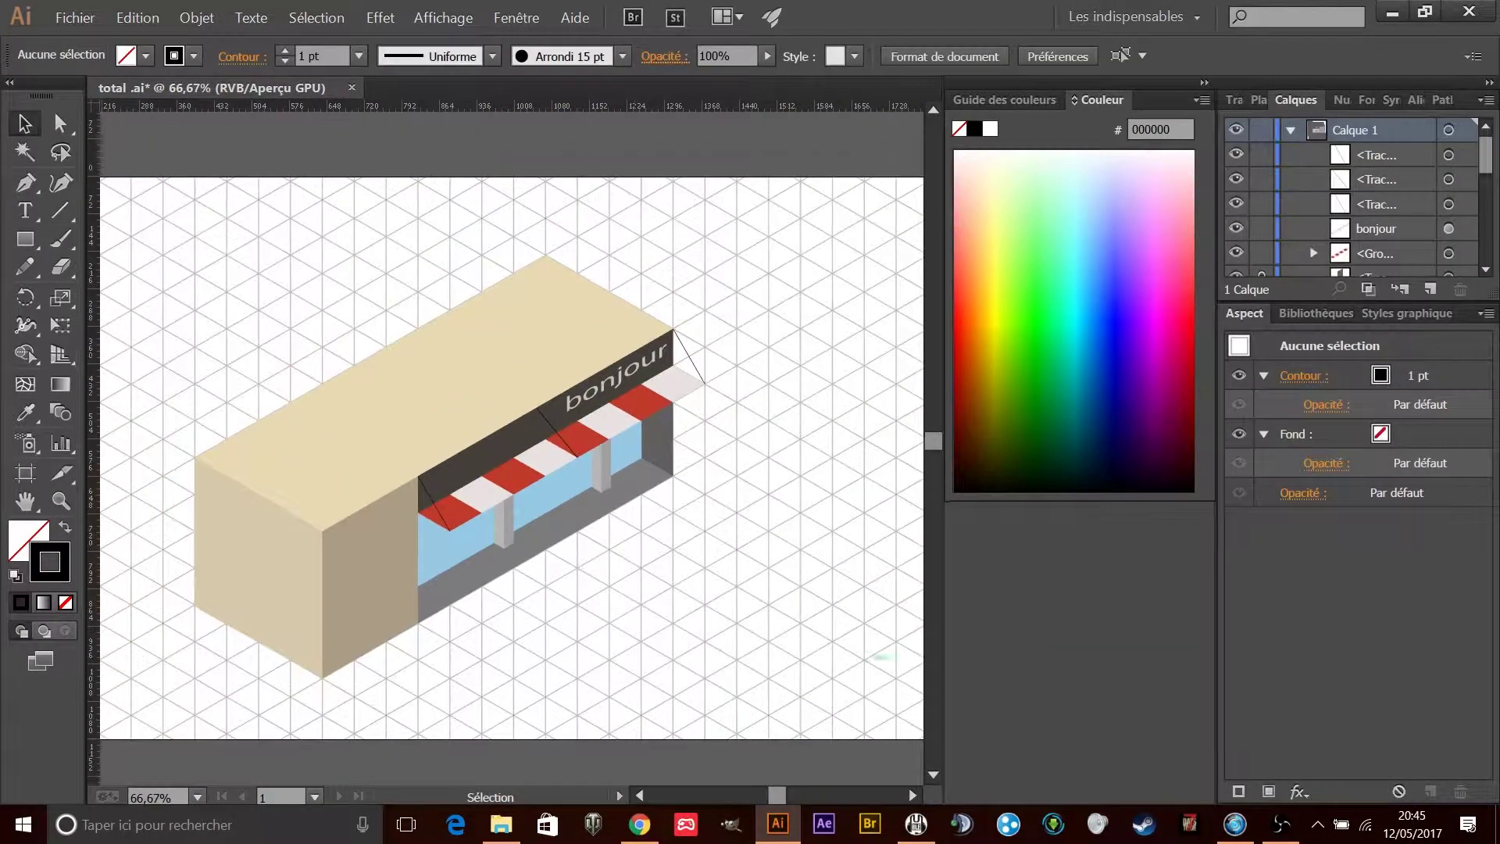
- Finish the beige block's side and top faces and move it onto the shop's roof
click(690, 401)
key(ctrl+shift+a)
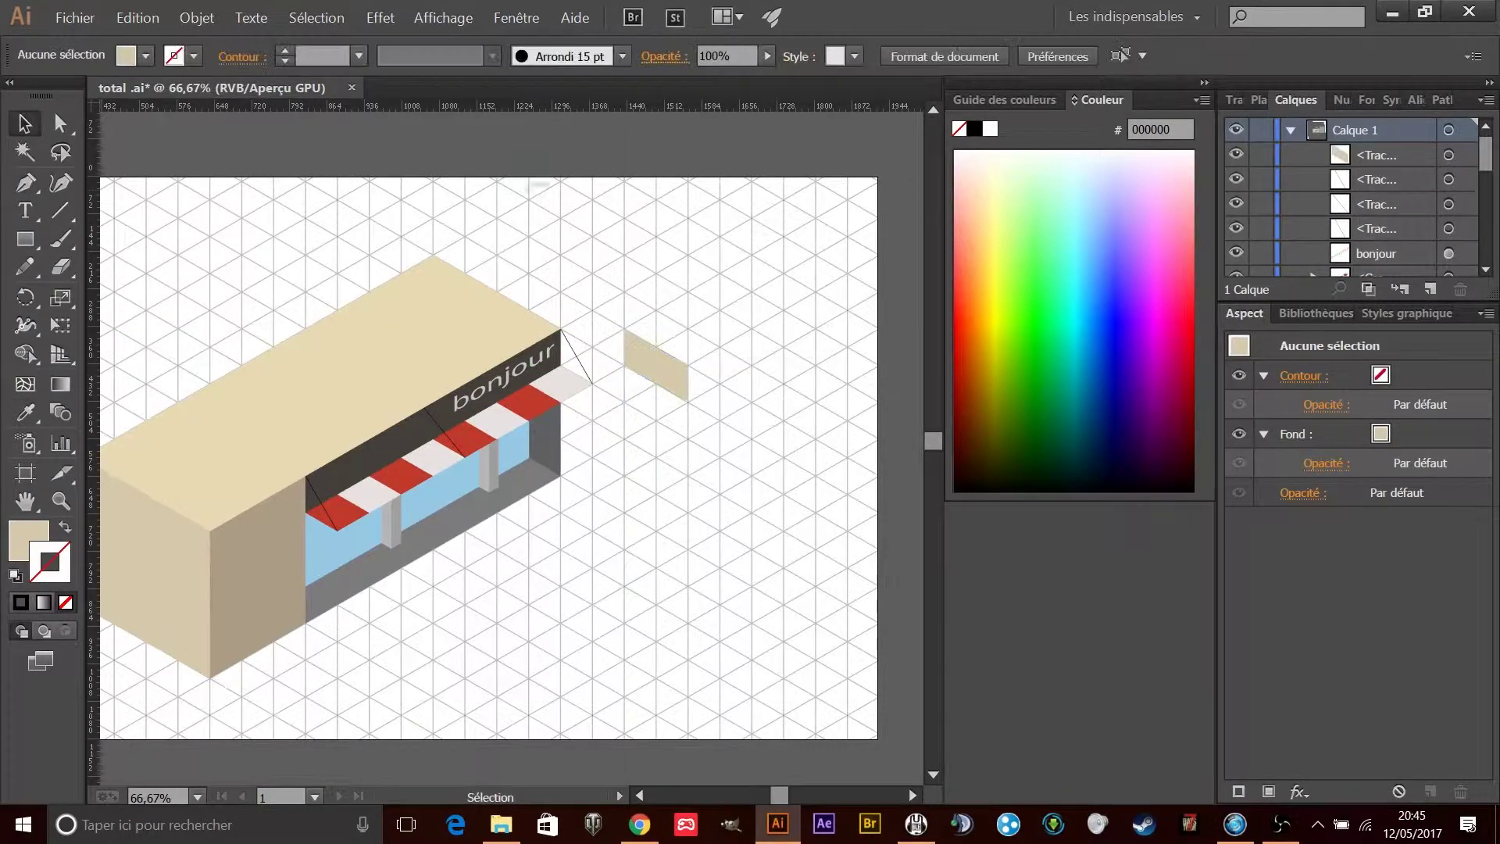
click(624, 328)
click(687, 293)
click(751, 328)
key(p)
click(752, 328)
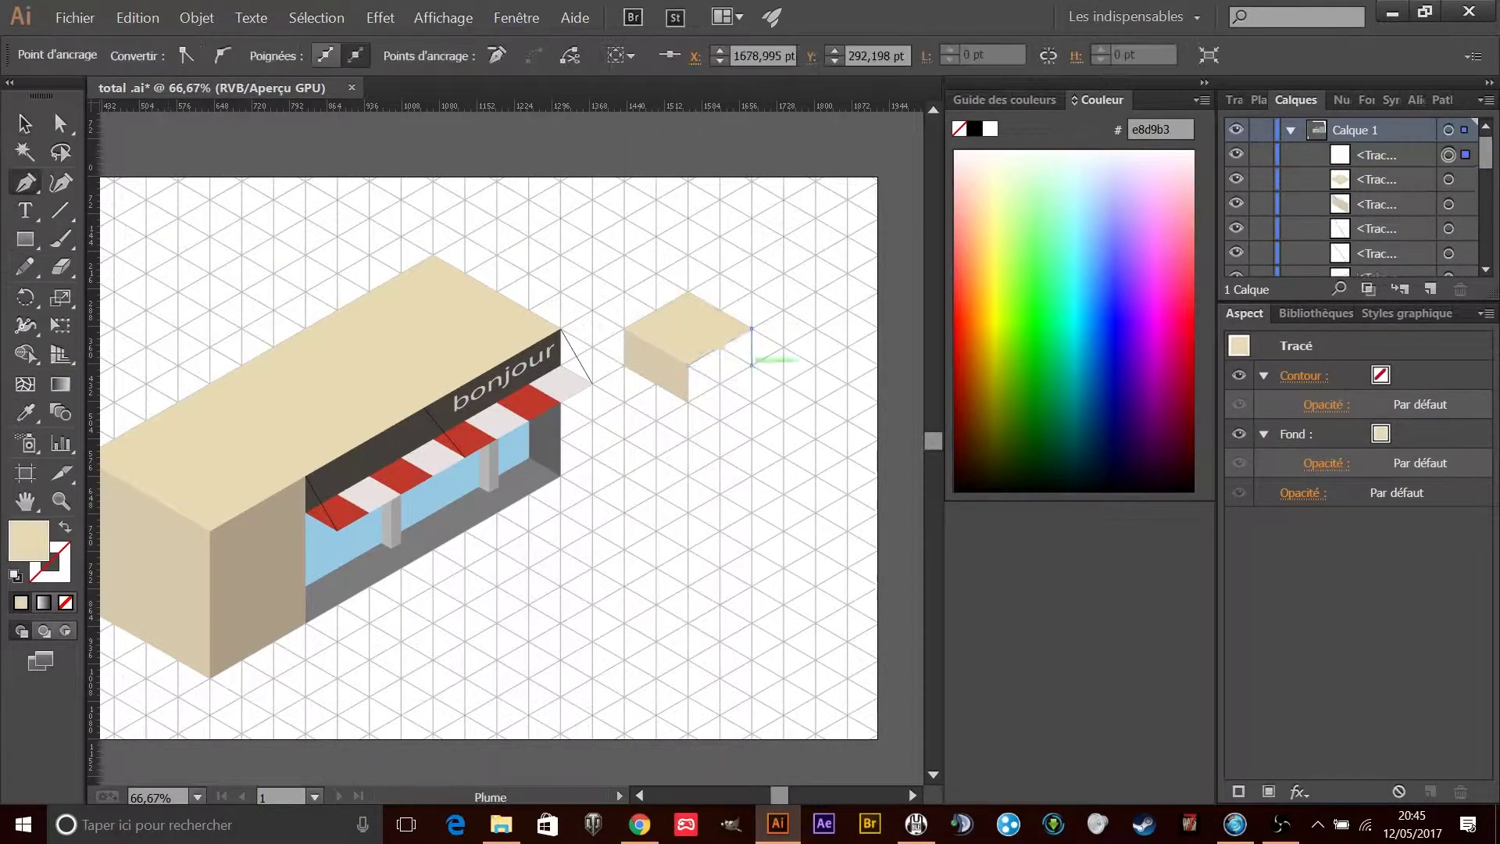
drag(687, 348, 453, 303)
- Close a beige parallelogram and move it to the side work area
scroll(508, 422, right, 10)
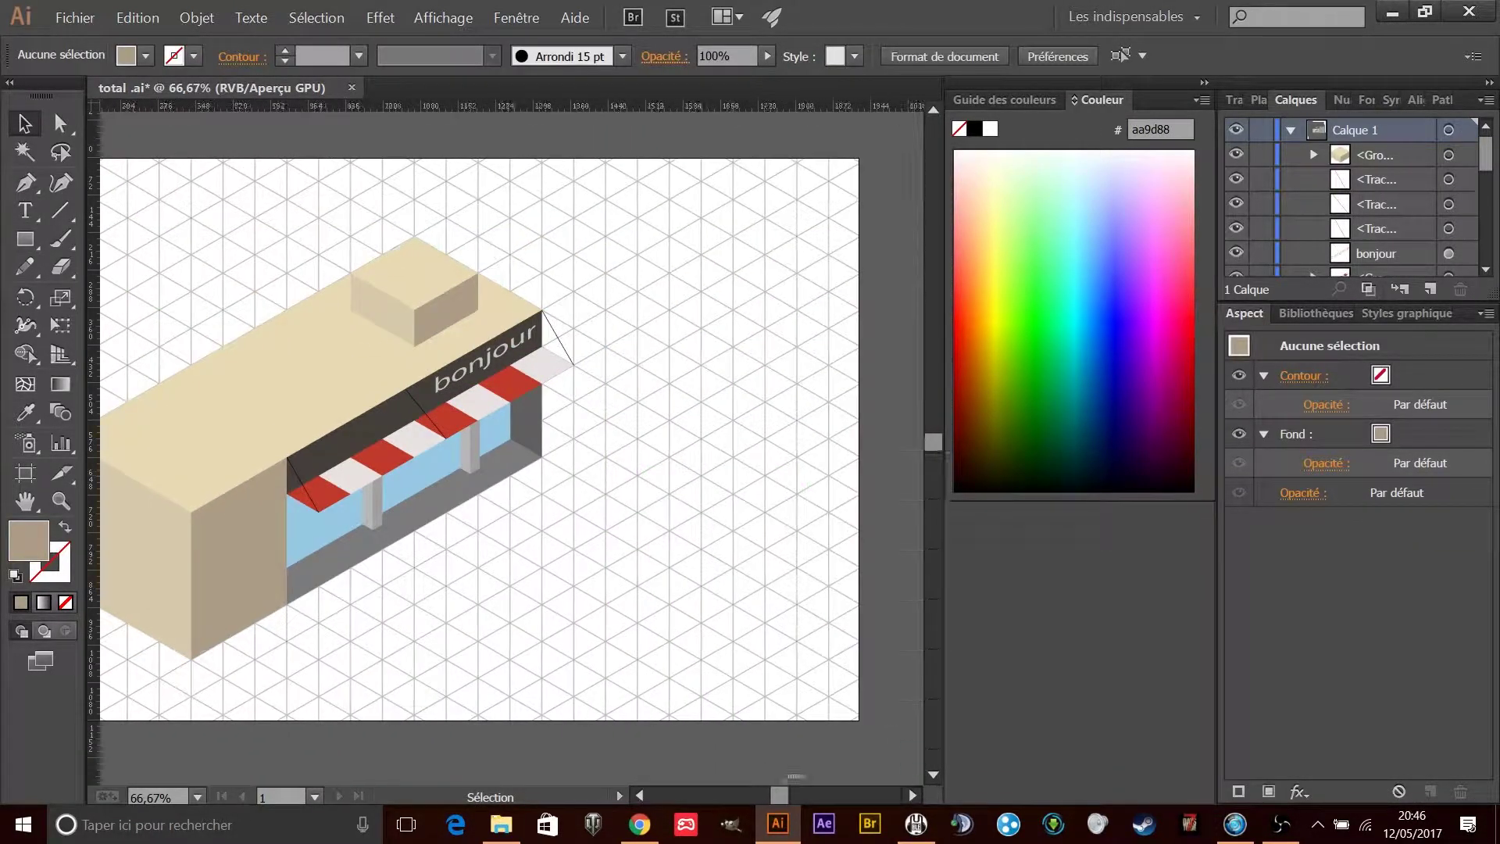
key(p)
click(594, 429)
key(v)
key(ctrl+minus)
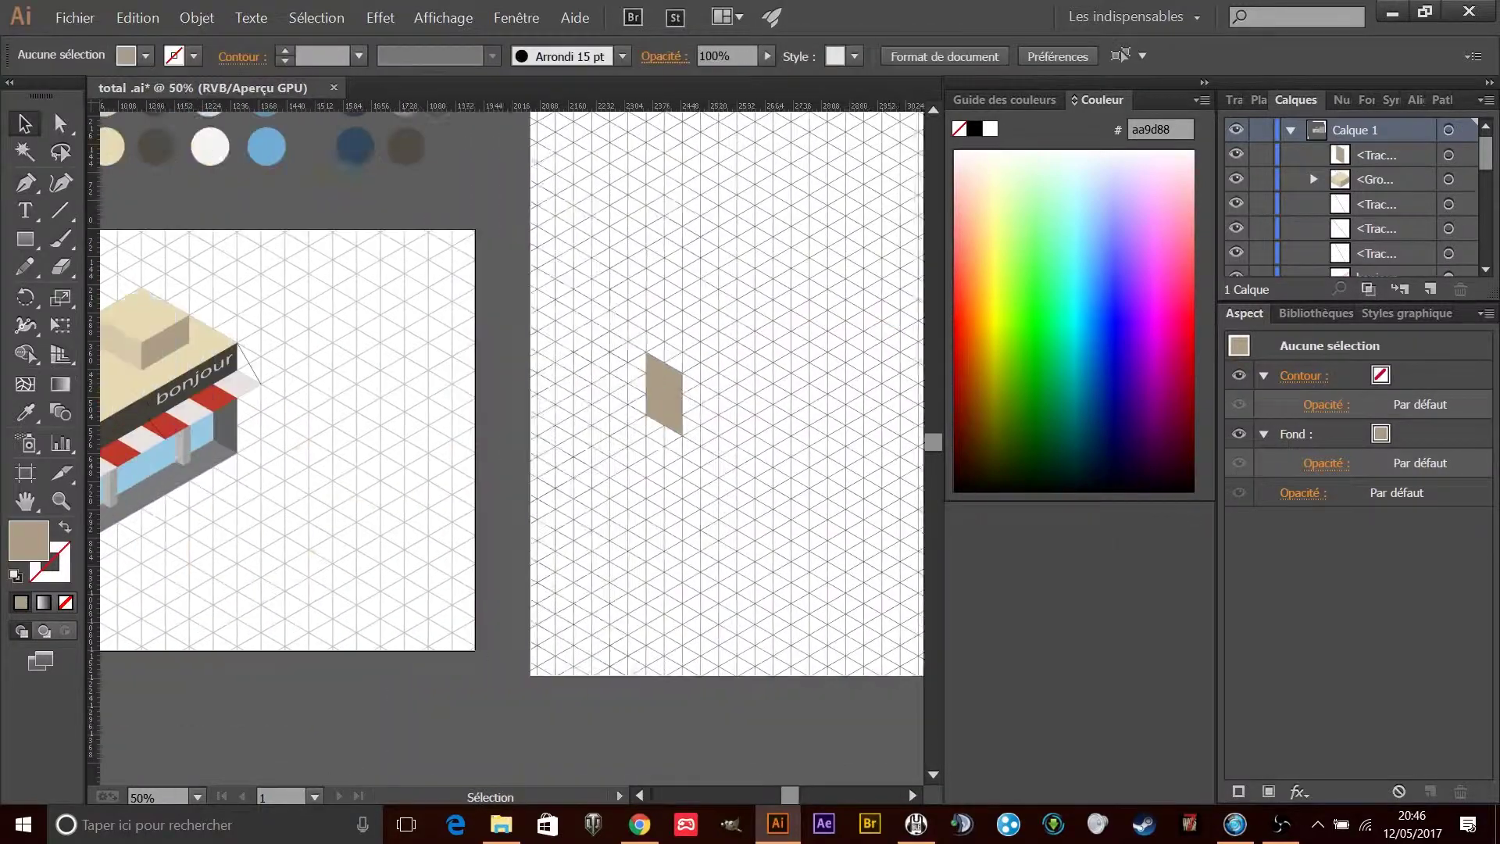
drag(664, 391, 179, 500)
scroll(782, 438, right, 5)
right_click(708, 417)
click(737, 472)
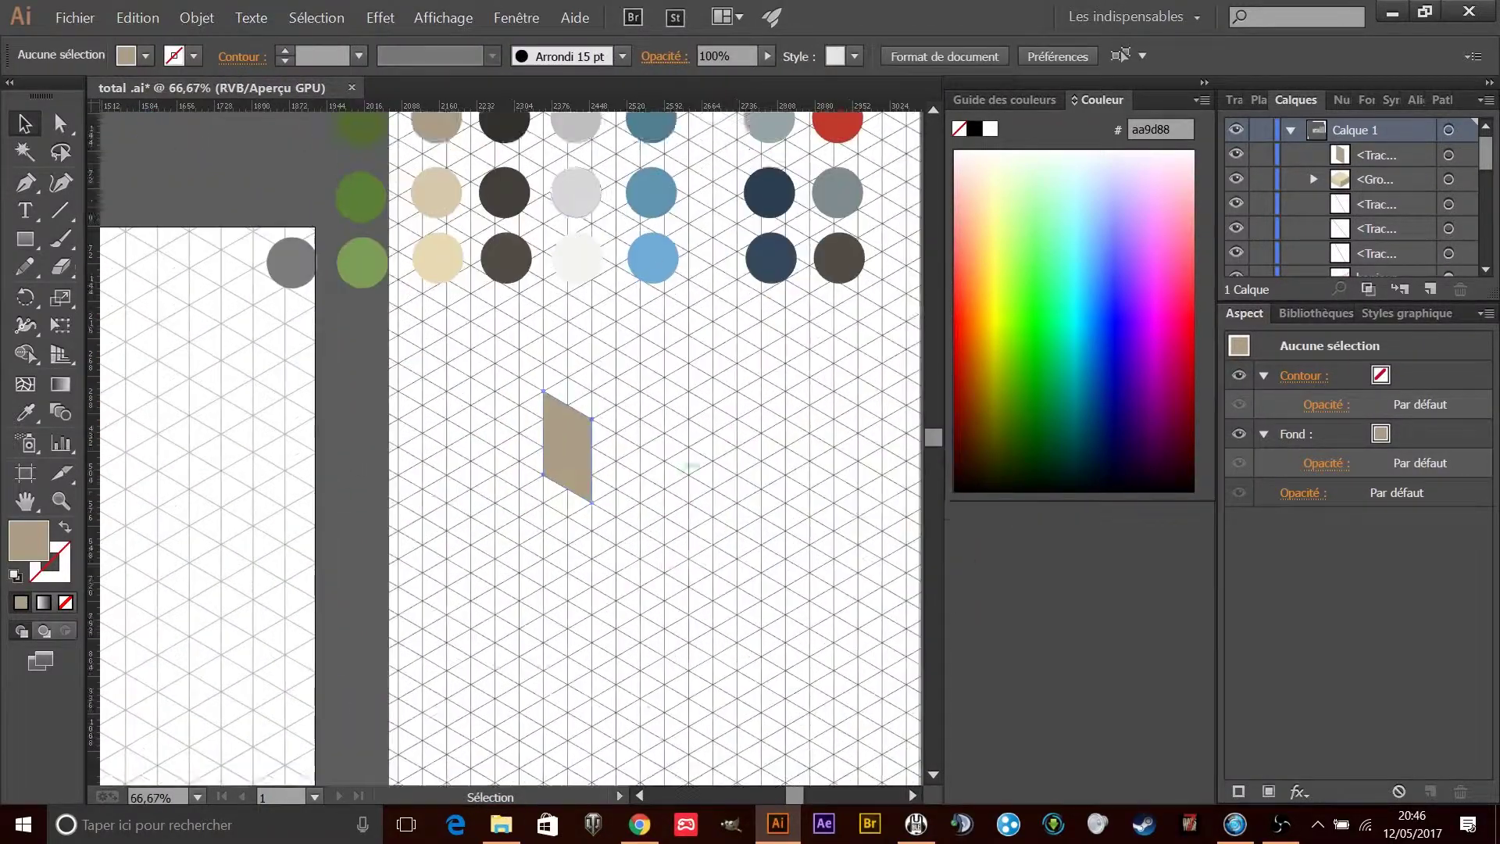
- Draw the AC box's light top face and fit a thin strip against its front
click(568, 433)
click(615, 461)
click(544, 448)
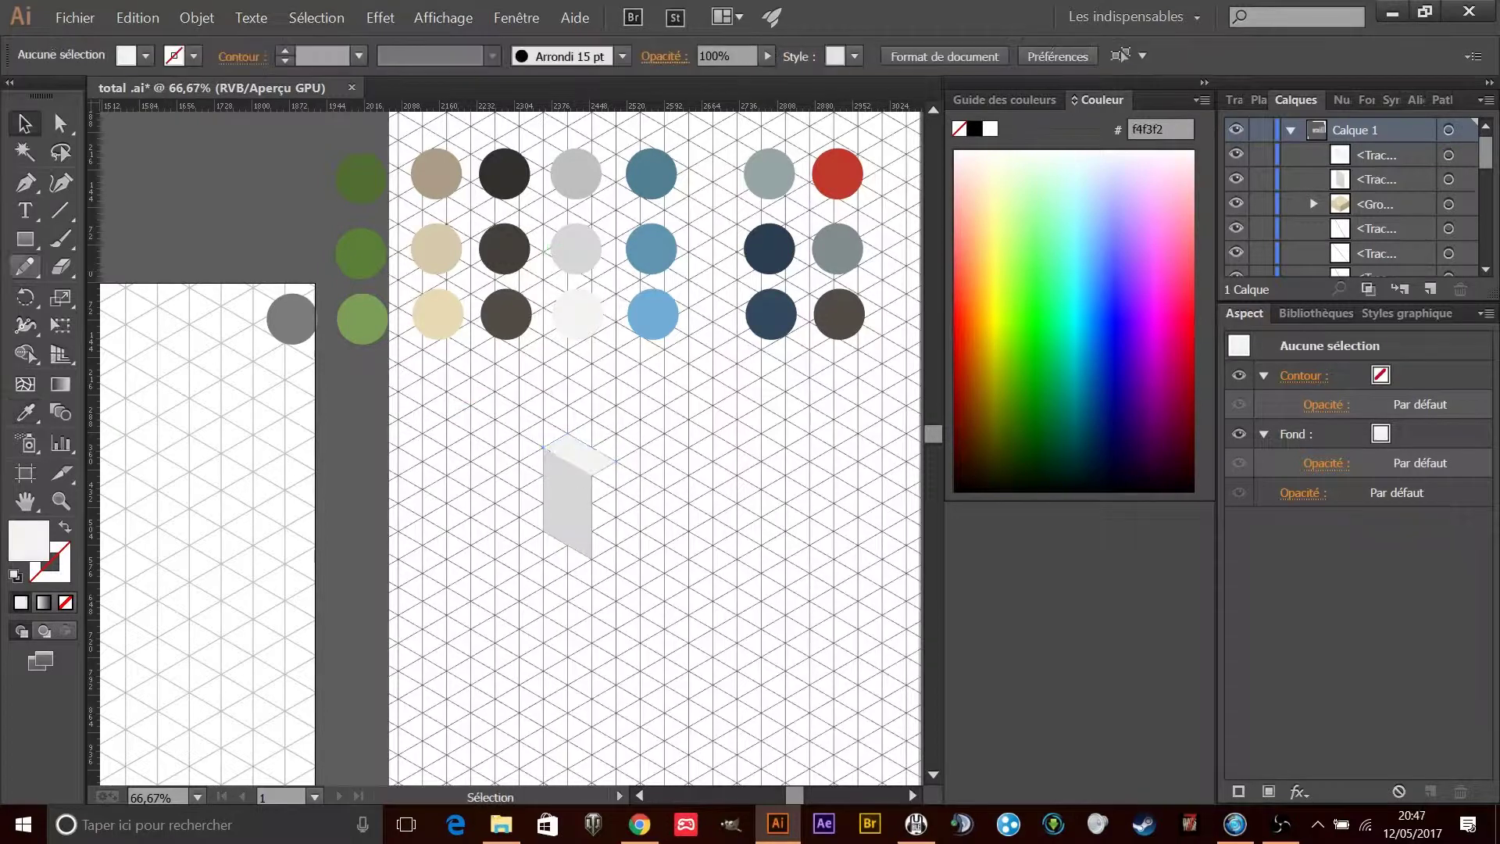
click(615, 461)
key(ctrl+plus)
scroll(547, 469, right, 5)
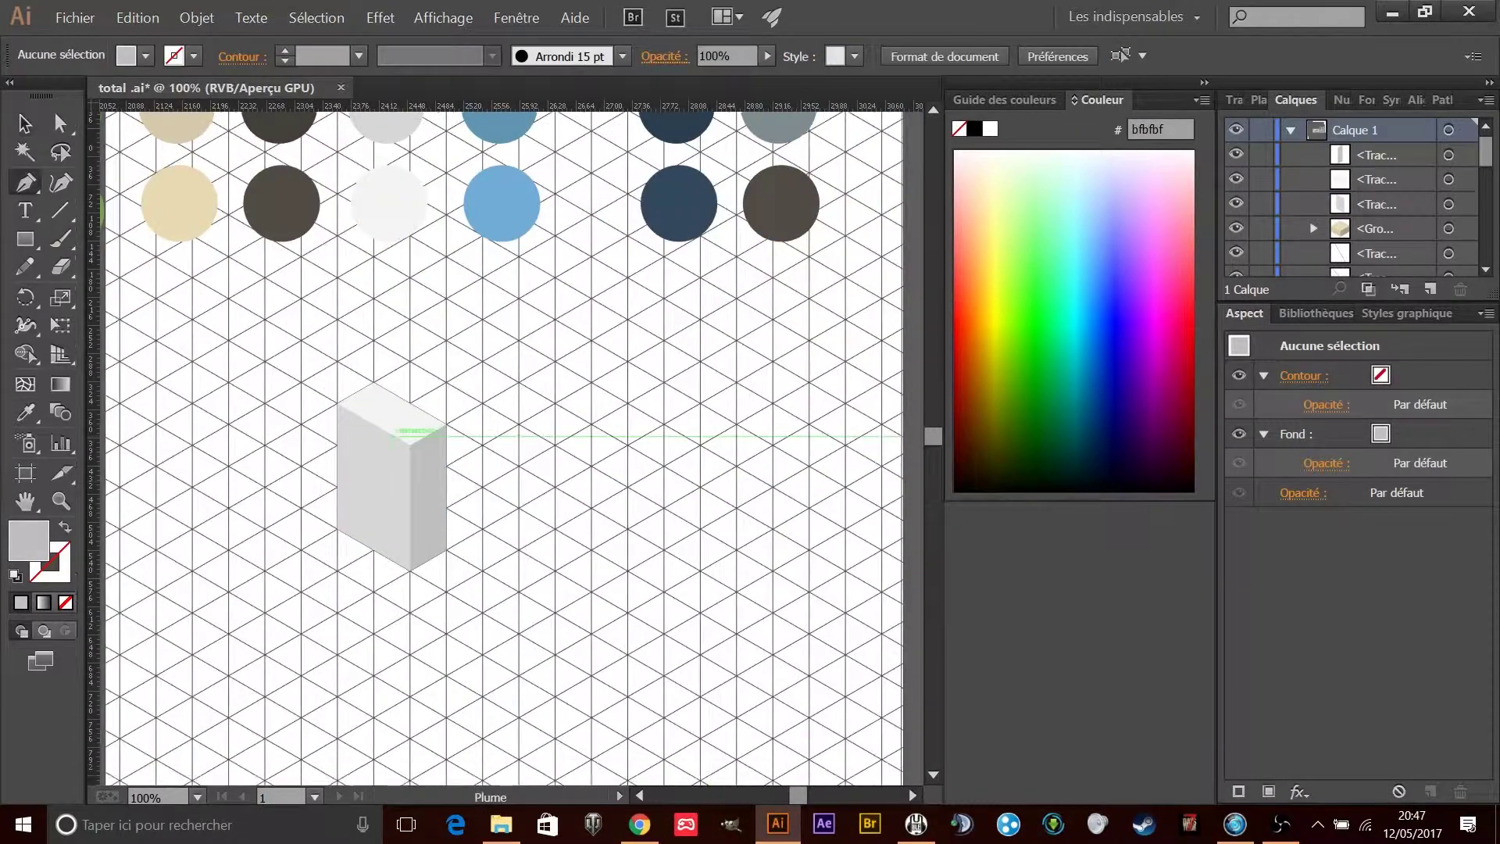
key(p)
click(536, 432)
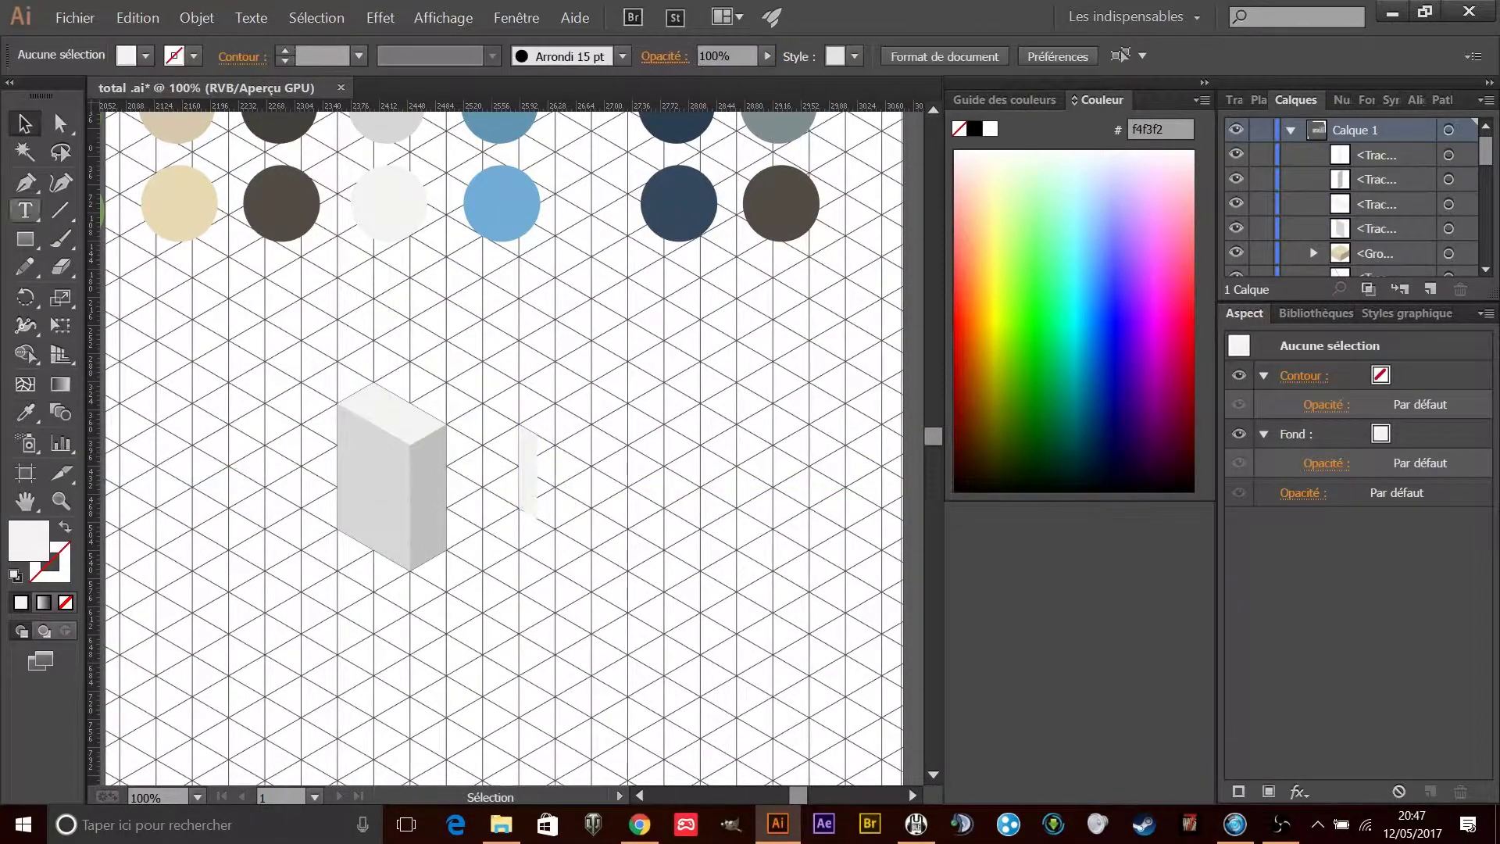
key(p)
key(v)
drag(521, 490, 389, 494)
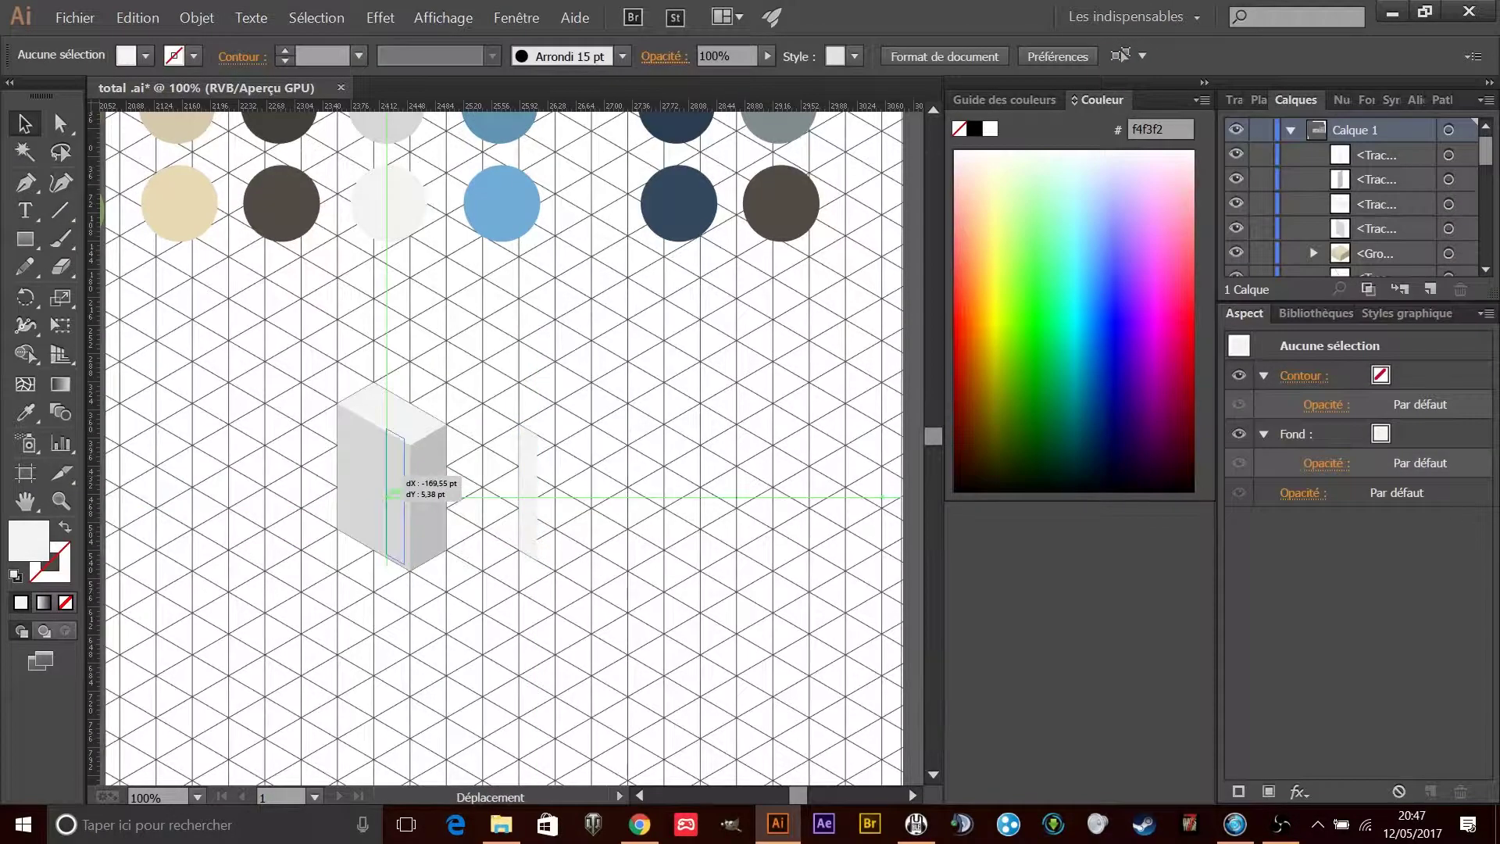
- Draw the circular fans and put them into isometric perspective with 3D rotate
key(l)
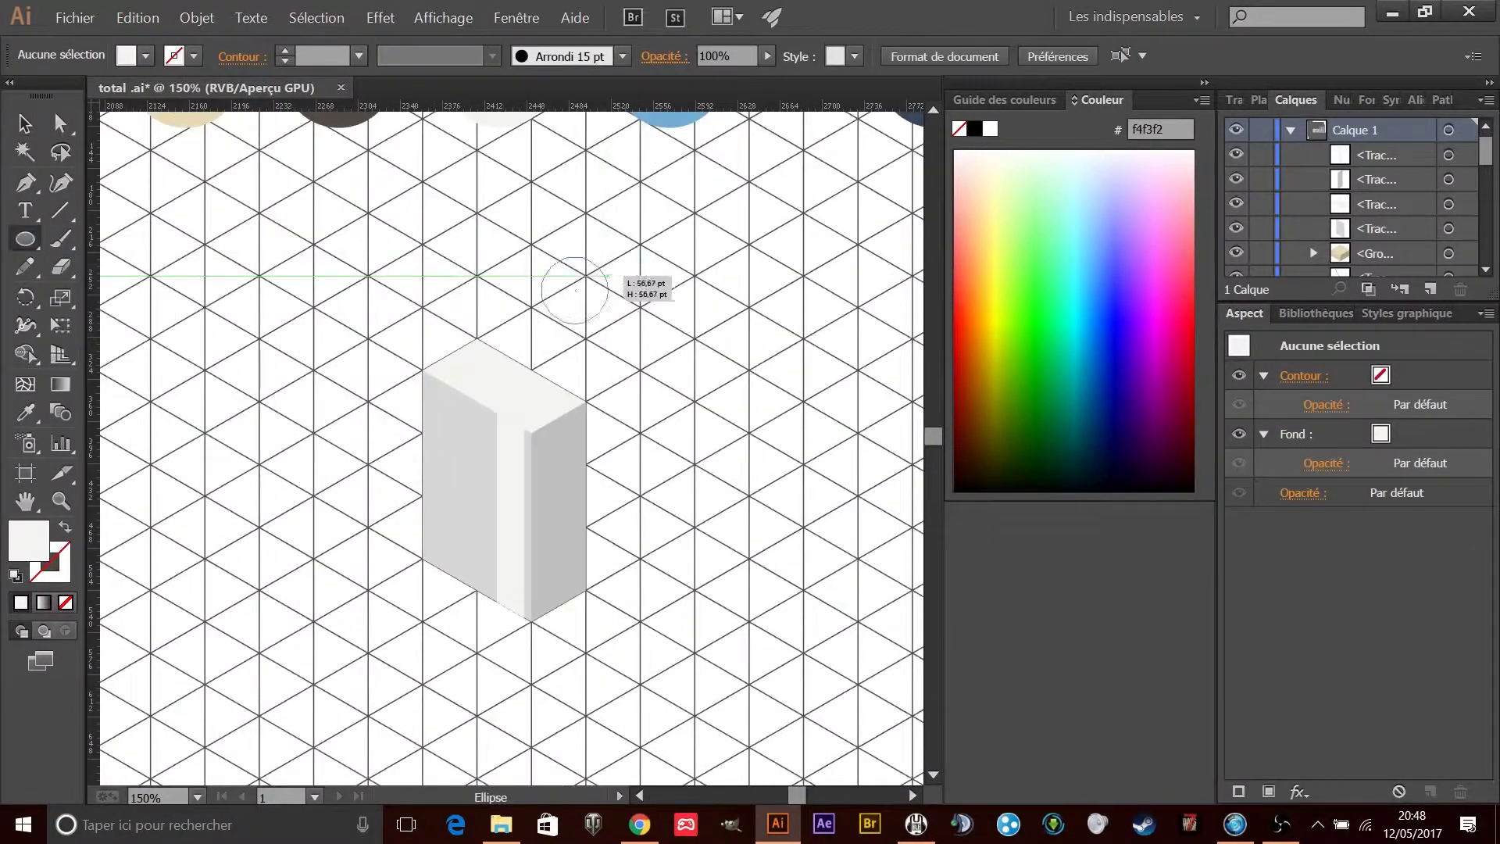
drag(530, 464, 575, 509)
key(ctrl+alt+shift+e)
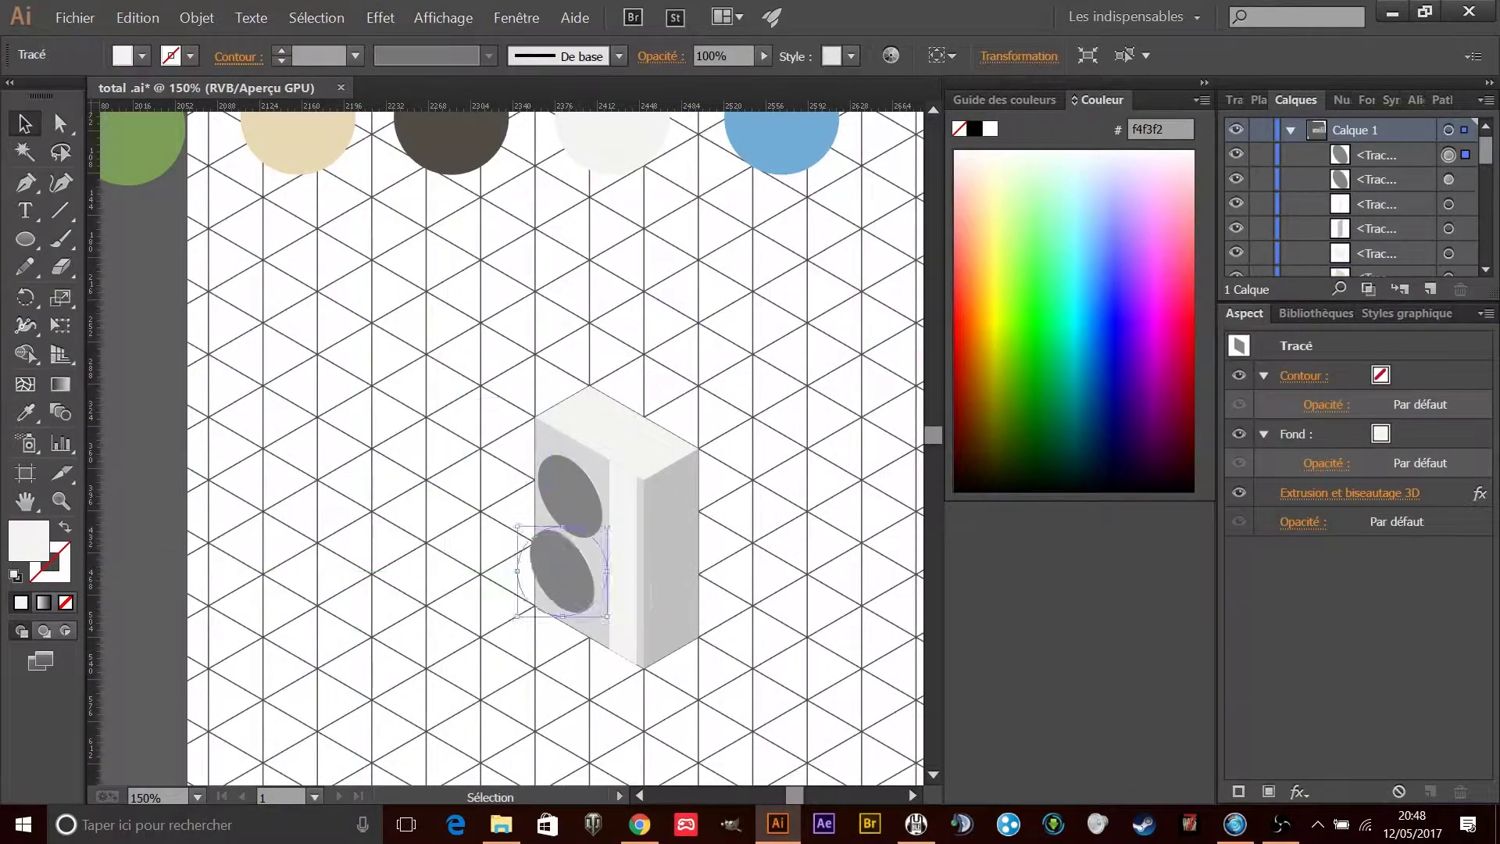
click(573, 579)
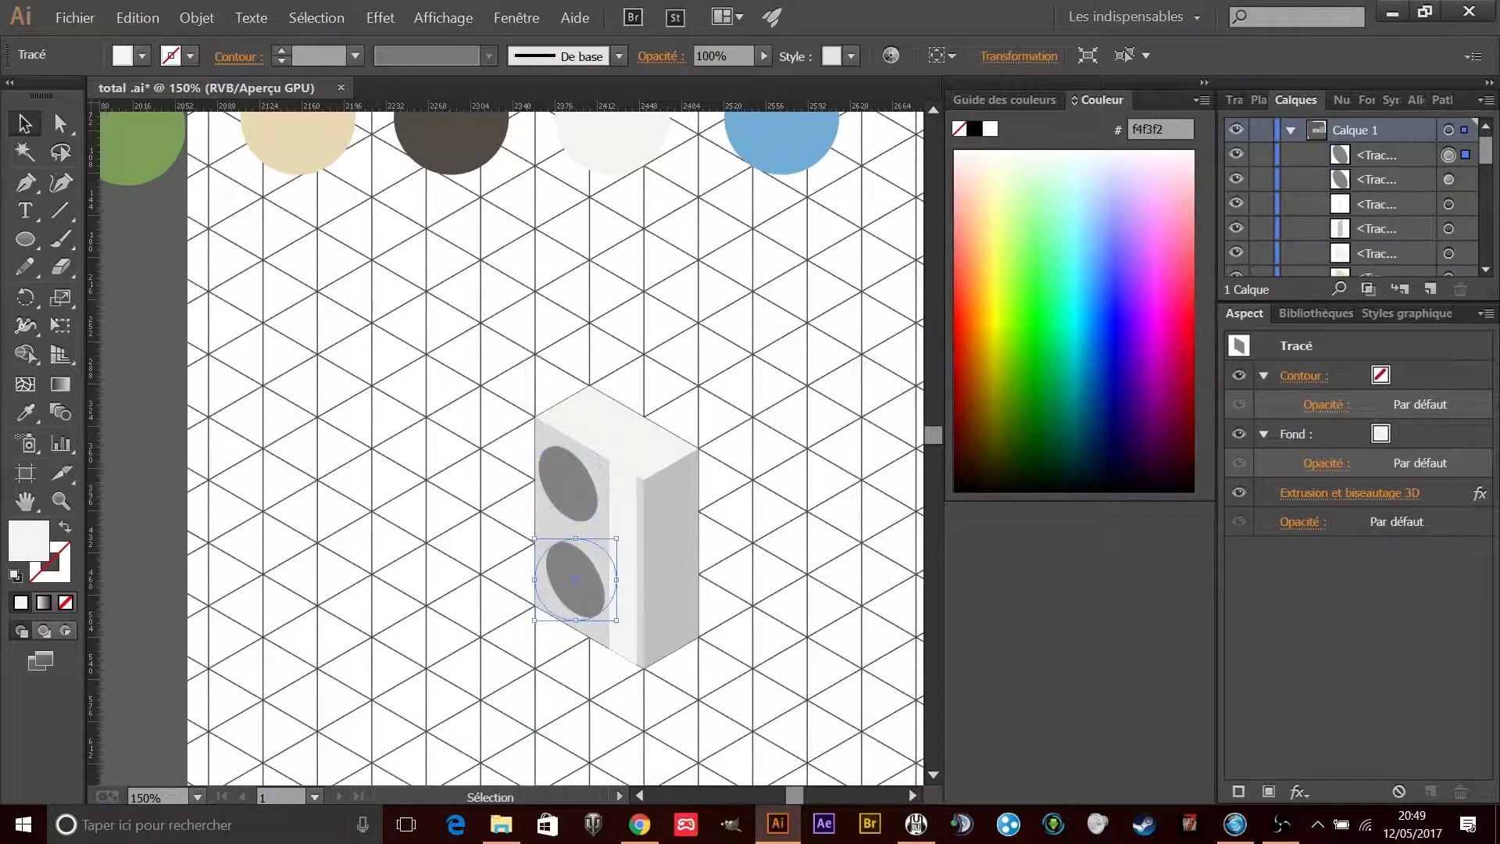
key(ctrl+shift+a)
scroll(516, 445, right, 5)
- Draw the side box's outline and top face, giving its side a darker grey fill
key(p)
click(601, 409)
click(621, 524)
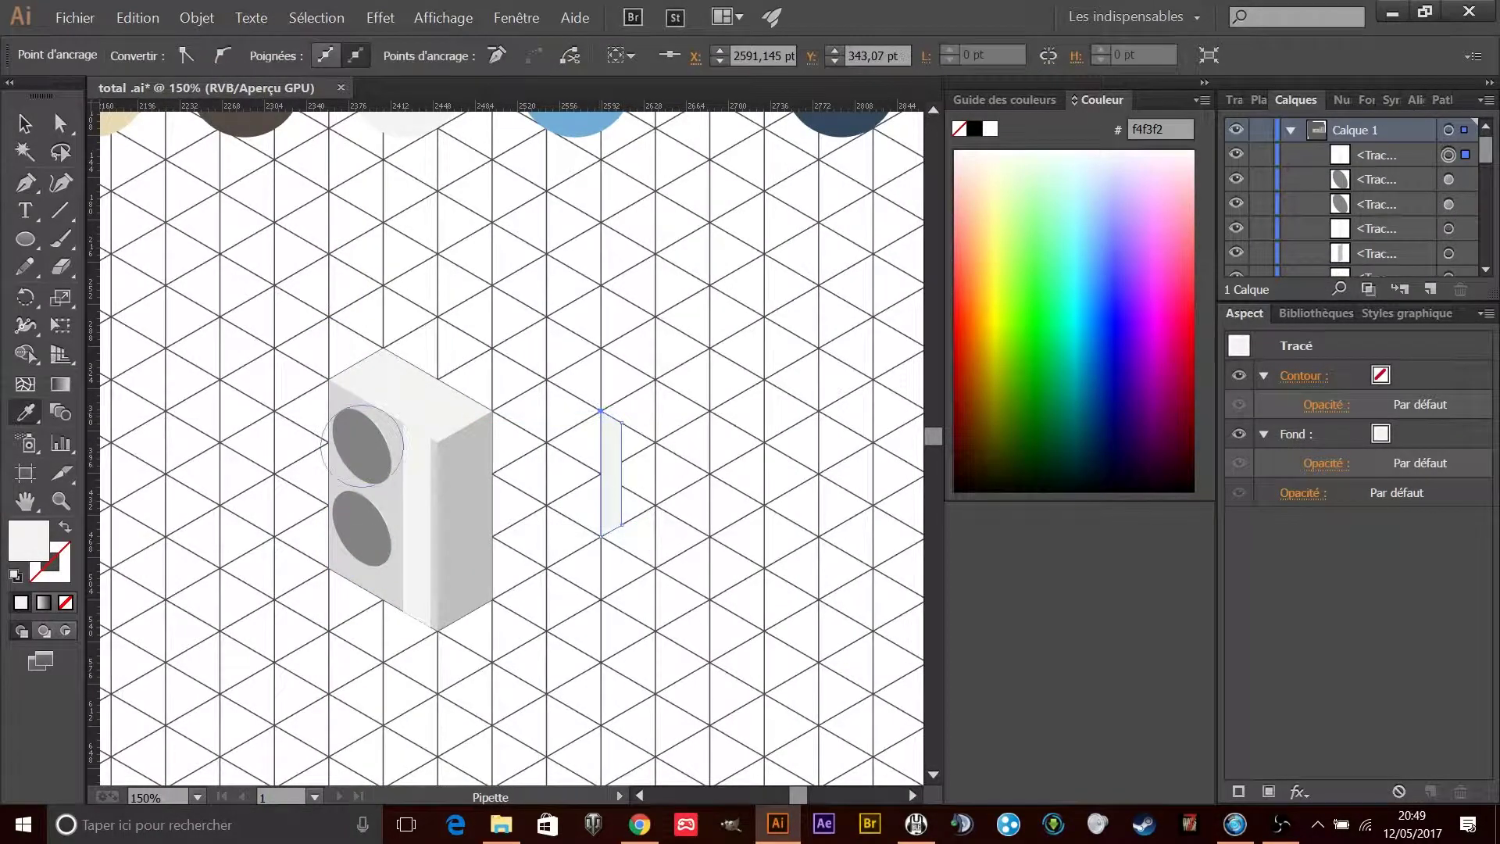
click(461, 508)
key(ctrl+shift+a)
key(p)
click(676, 393)
click(601, 409)
key(ctrl+shift+a)
key(v)
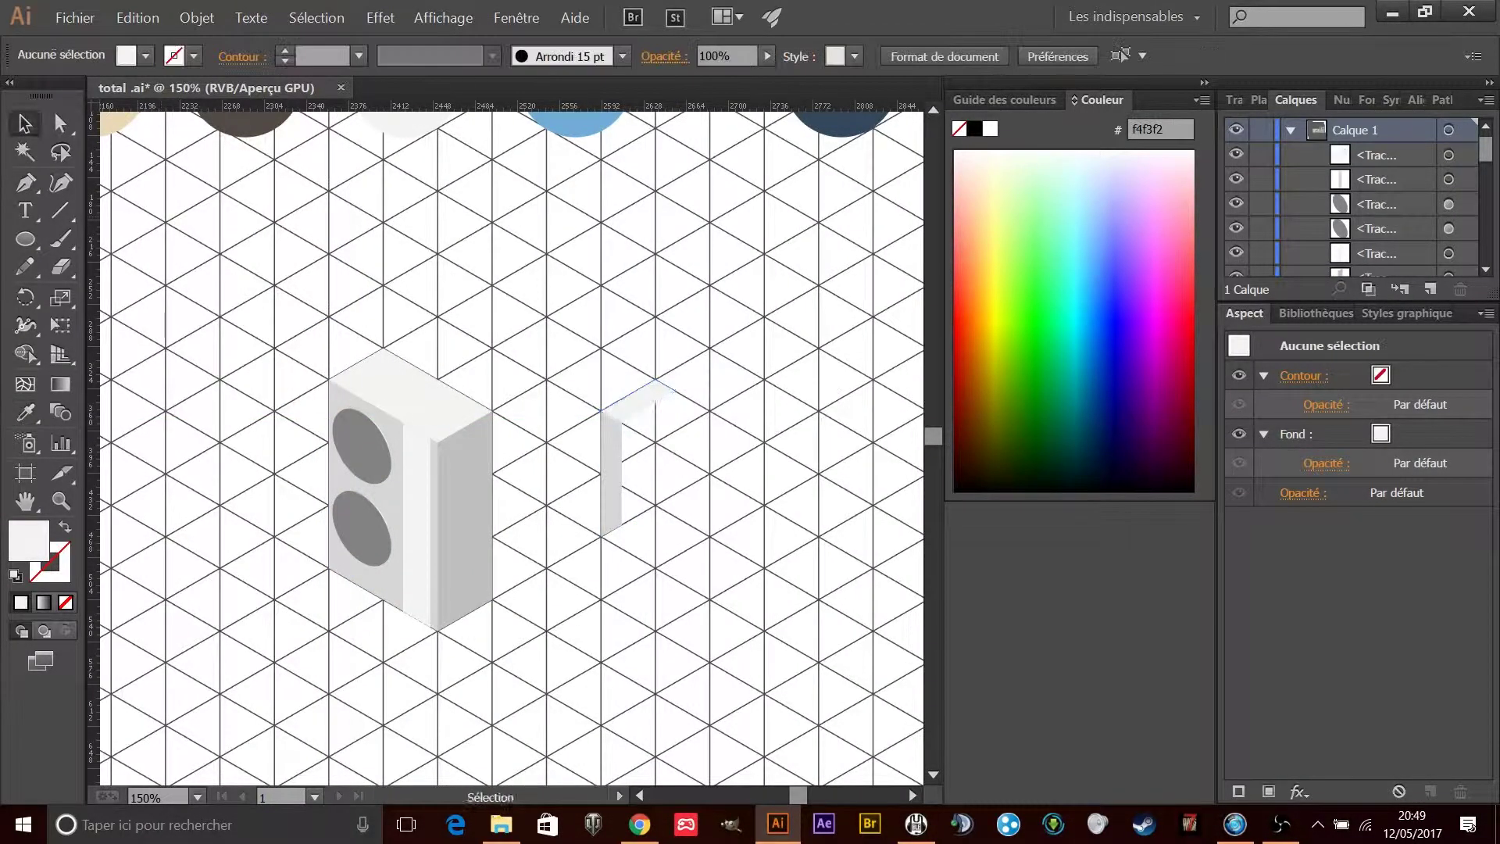
- Close the side box, set it against the AC unit, and give it a dark stroke
click(621, 525)
click(622, 422)
key(v)
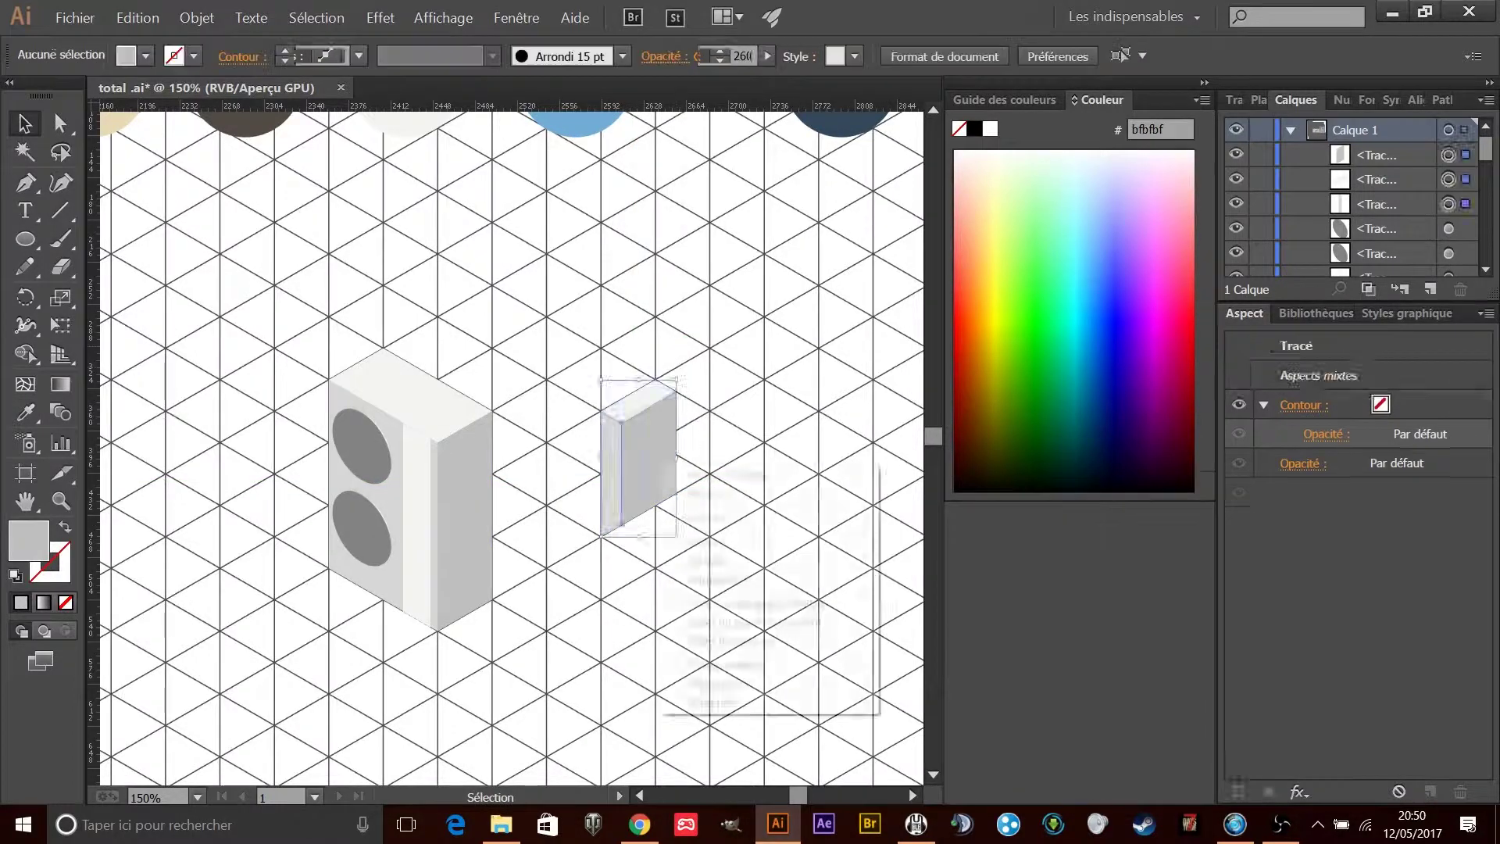
drag(641, 469, 473, 520)
click(449, 477)
double_click(49, 561)
key(Return)
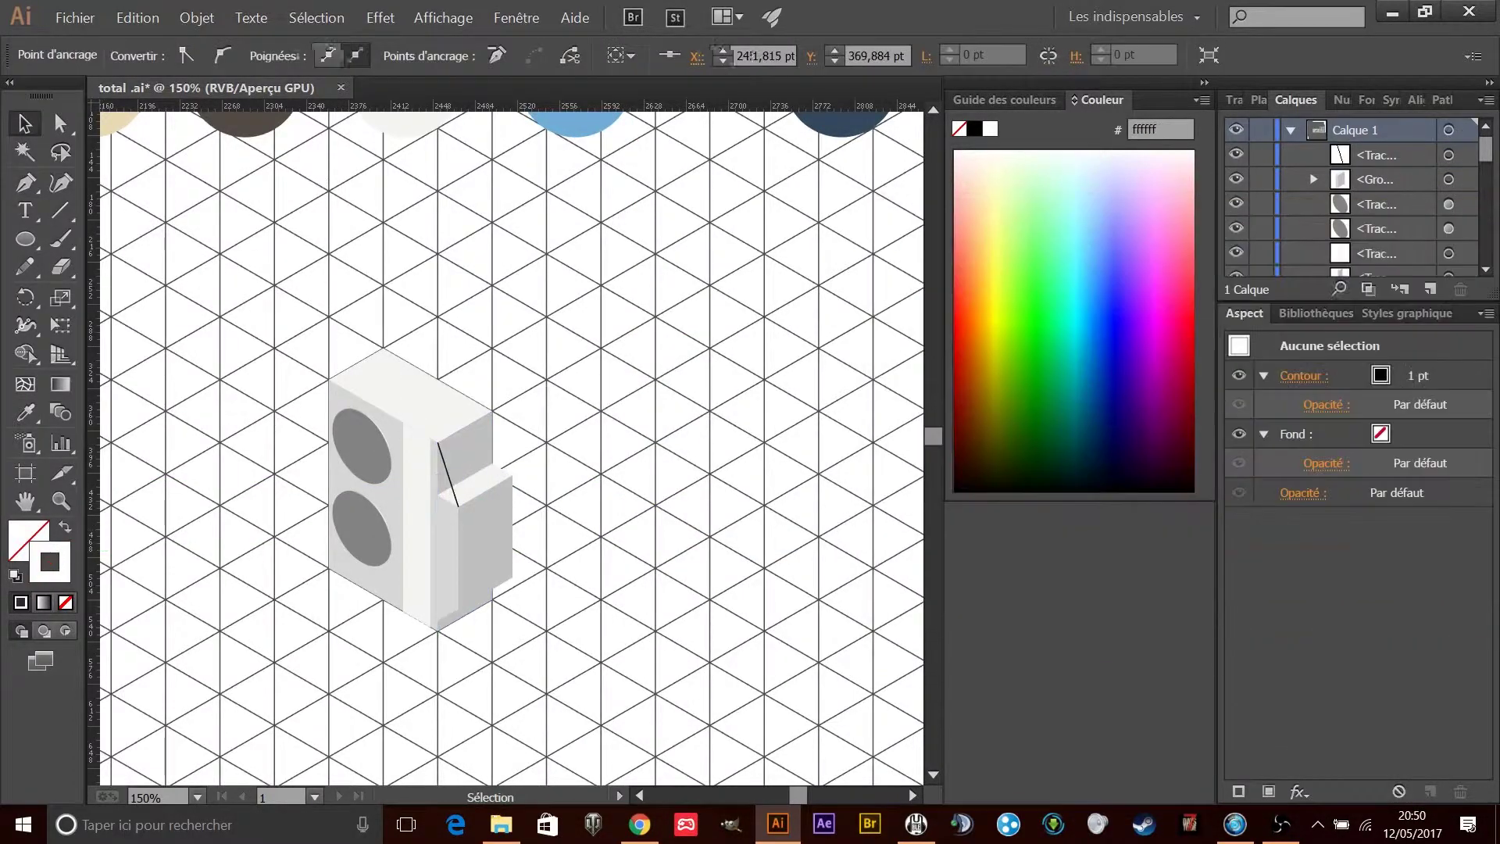
key(ctrl+minus)
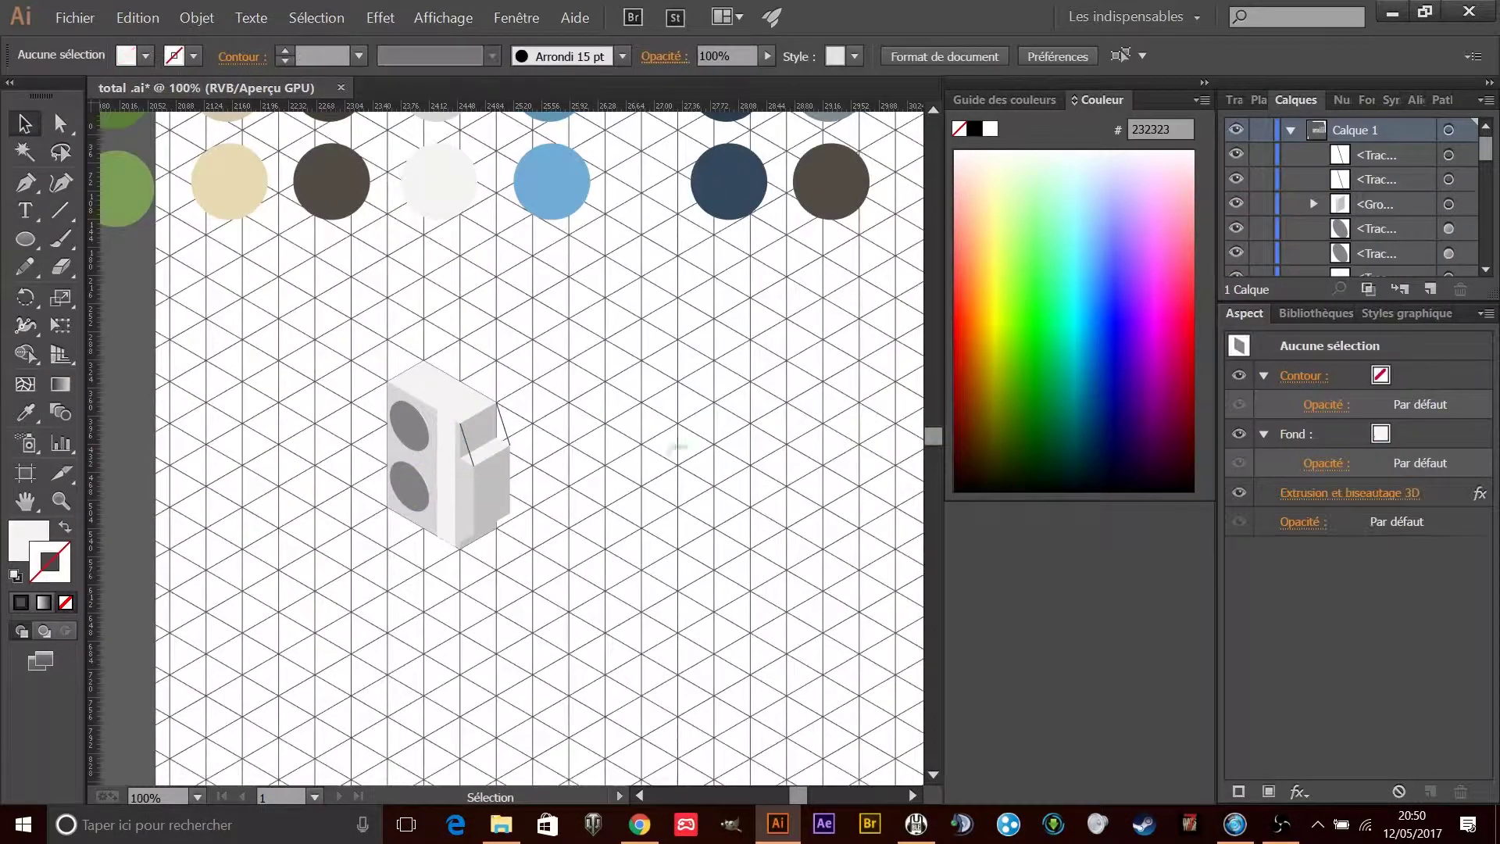
right_click(691, 547)
- Move the AC unit onto the shop and draw the hedge box's first face
click(719, 557)
drag(871, 435, 409, 538)
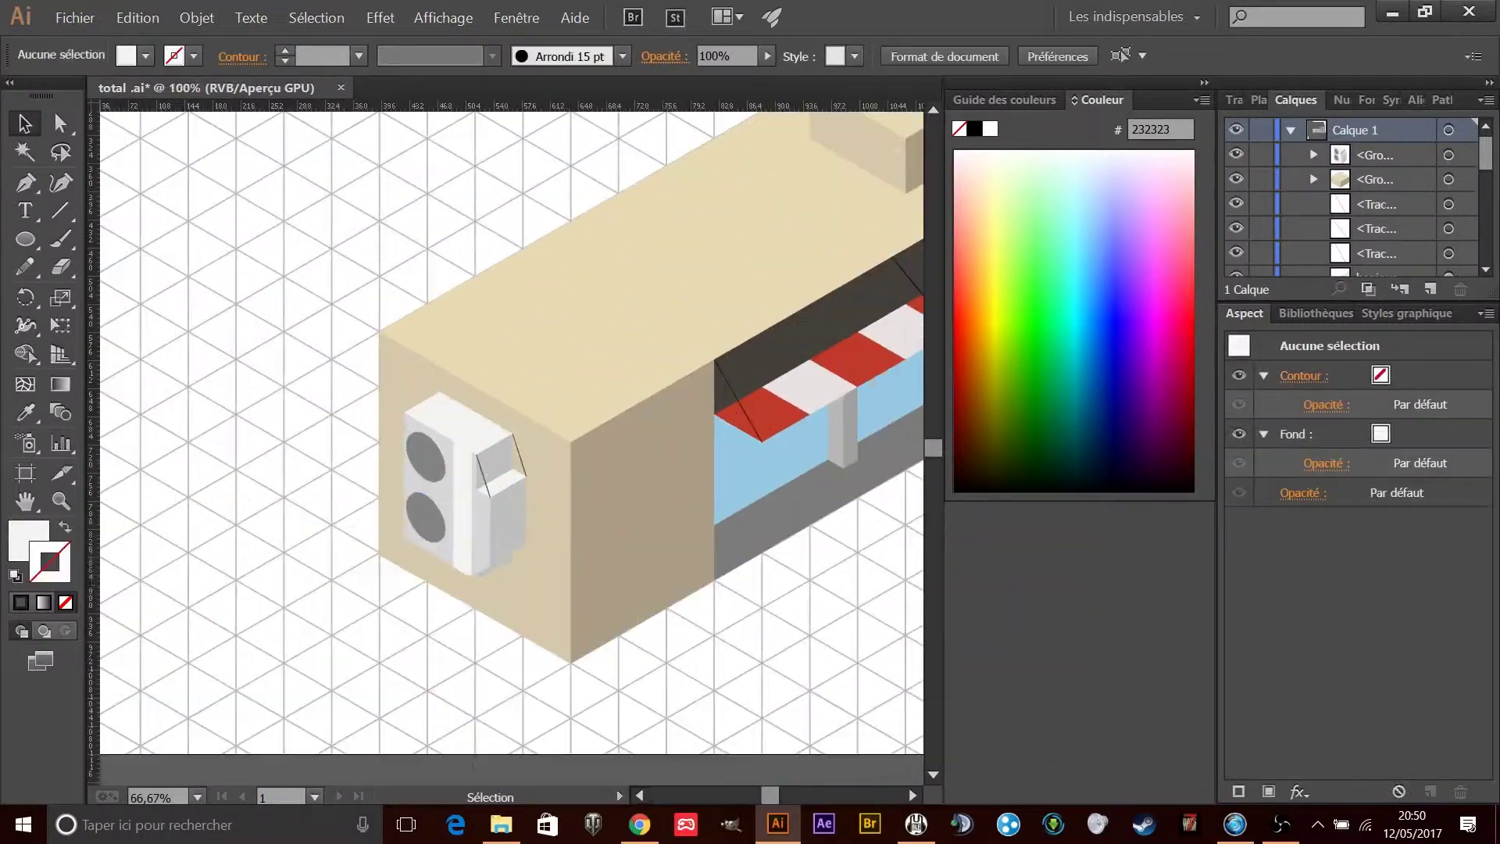
key(p)
click(551, 386)
click(583, 405)
click(582, 367)
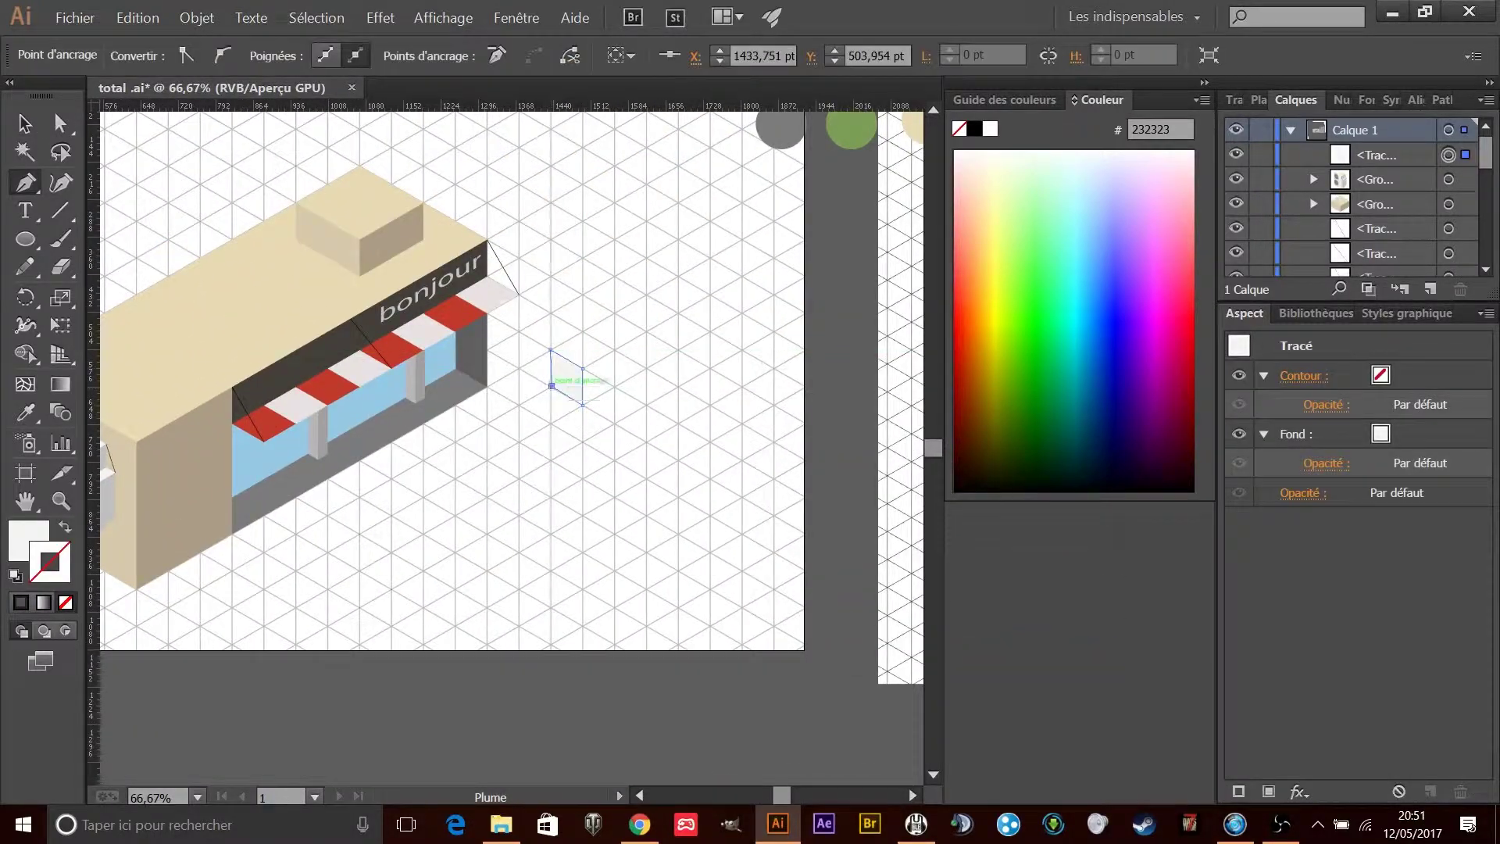
key(ctrl+shift+a)
key(v)
key(ctrl+plus)
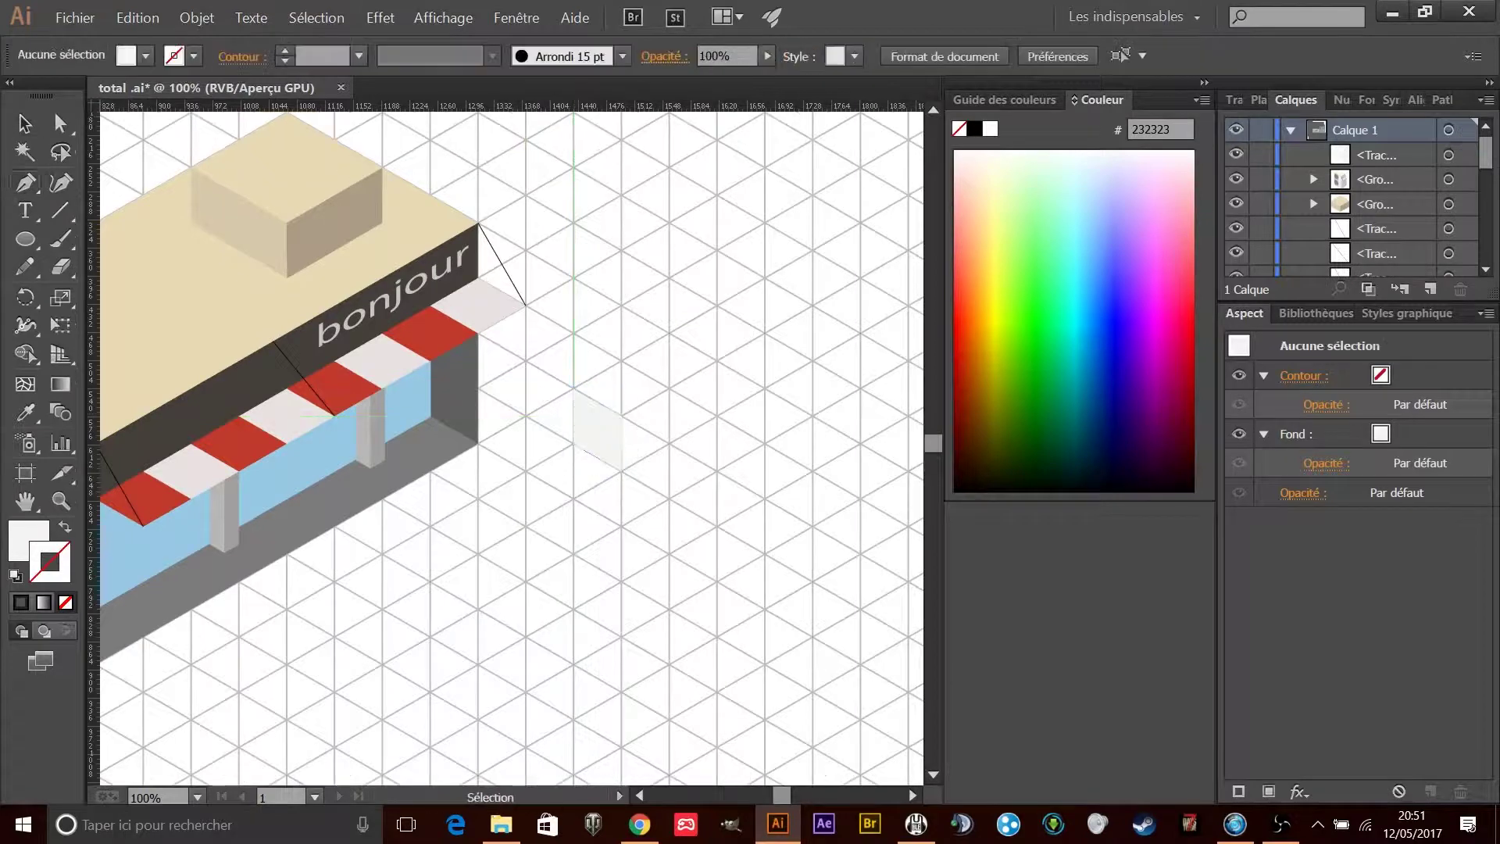
- Draw the hedge box's remaining face and colour it green with the Eyedropper
key(p)
click(622, 416)
click(717, 361)
click(717, 416)
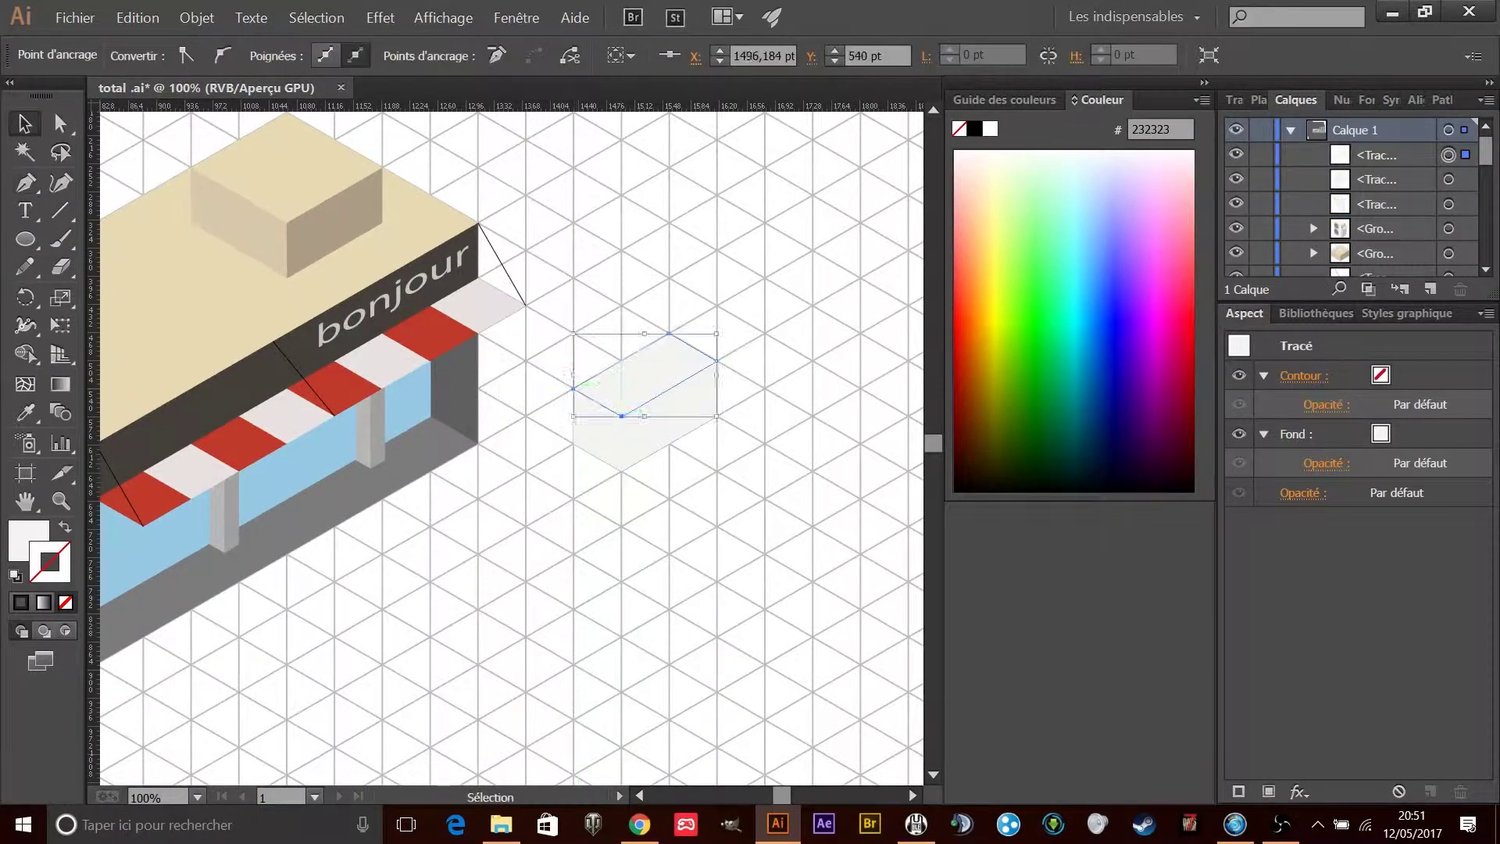
key(ctrl+minus)
key(i)
scroll(232, 178, down, 2)
key(ctrl+shift+a)
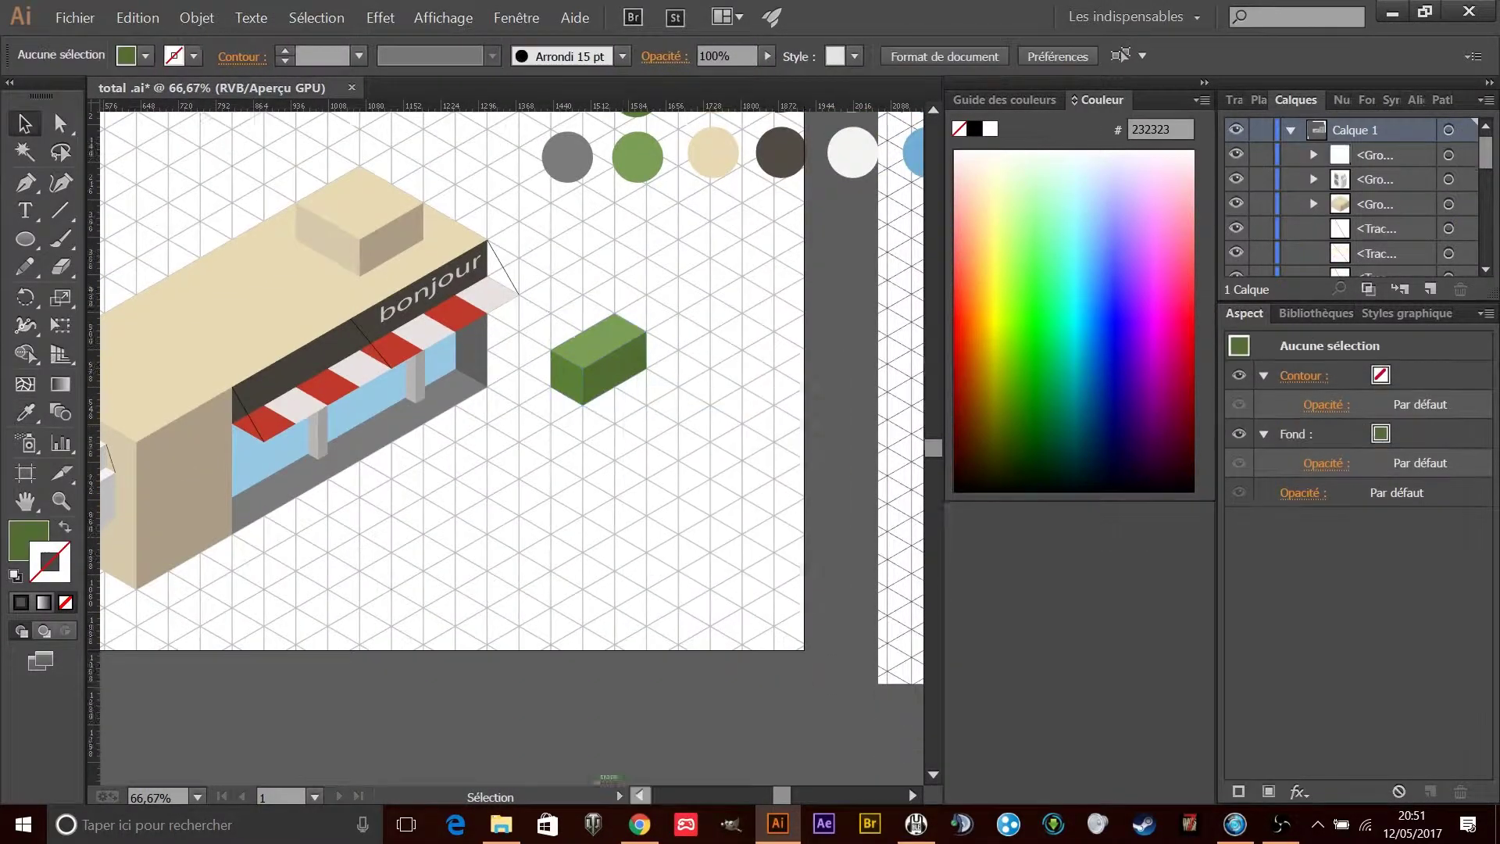
key(ctrl+plus)
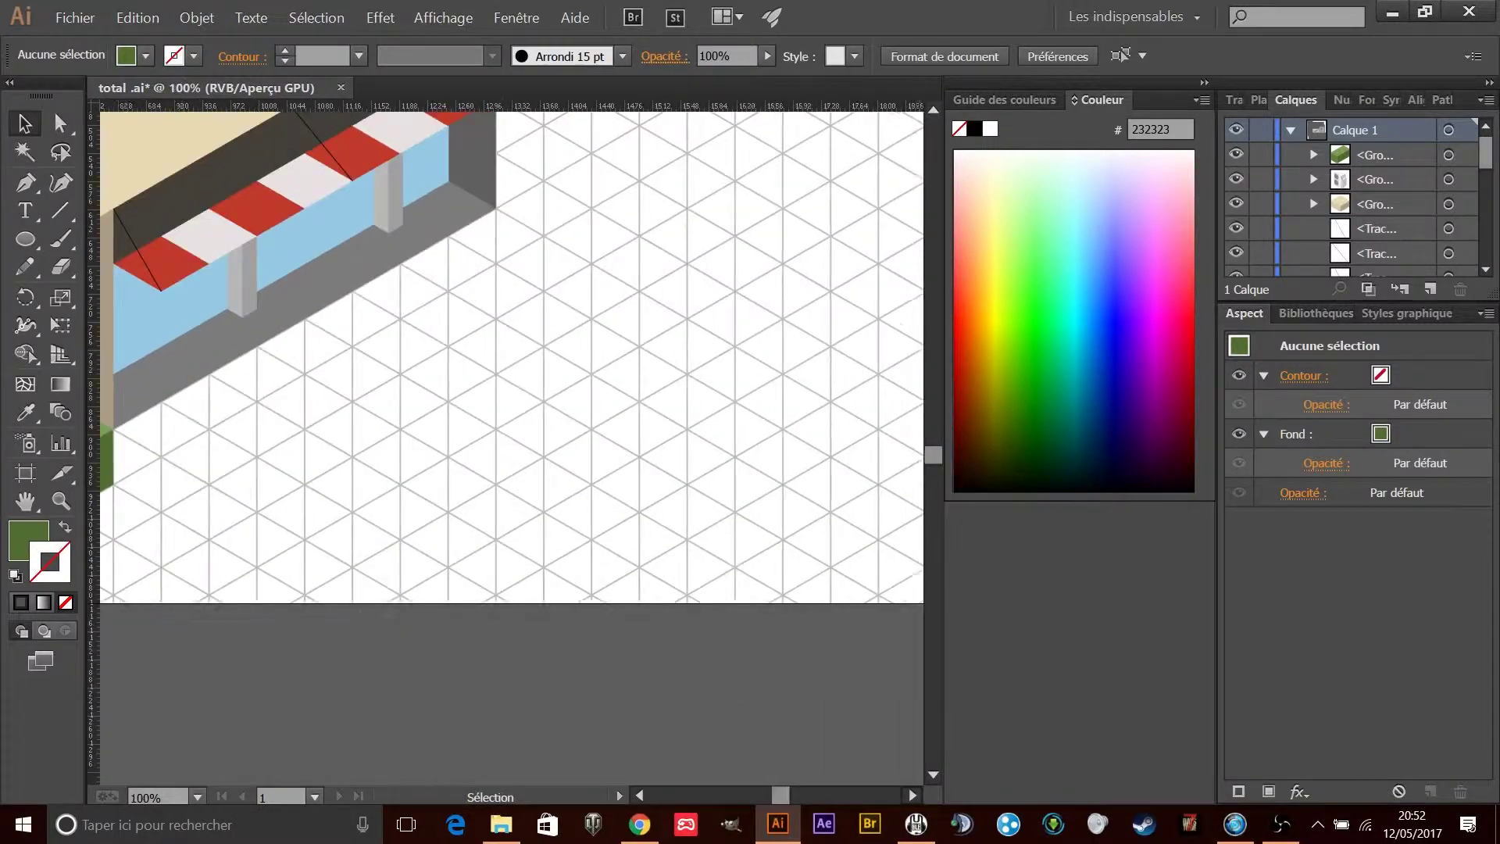
- Draw the planter's first parallelogram face and fill it with sampled beige
key(p)
click(479, 433)
click(526, 460)
click(527, 404)
click(479, 379)
key(i)
click(234, 180)
key(p)
- Draw the planter's side and top faces in beige, then begin a tree crown face
click(526, 422)
click(574, 396)
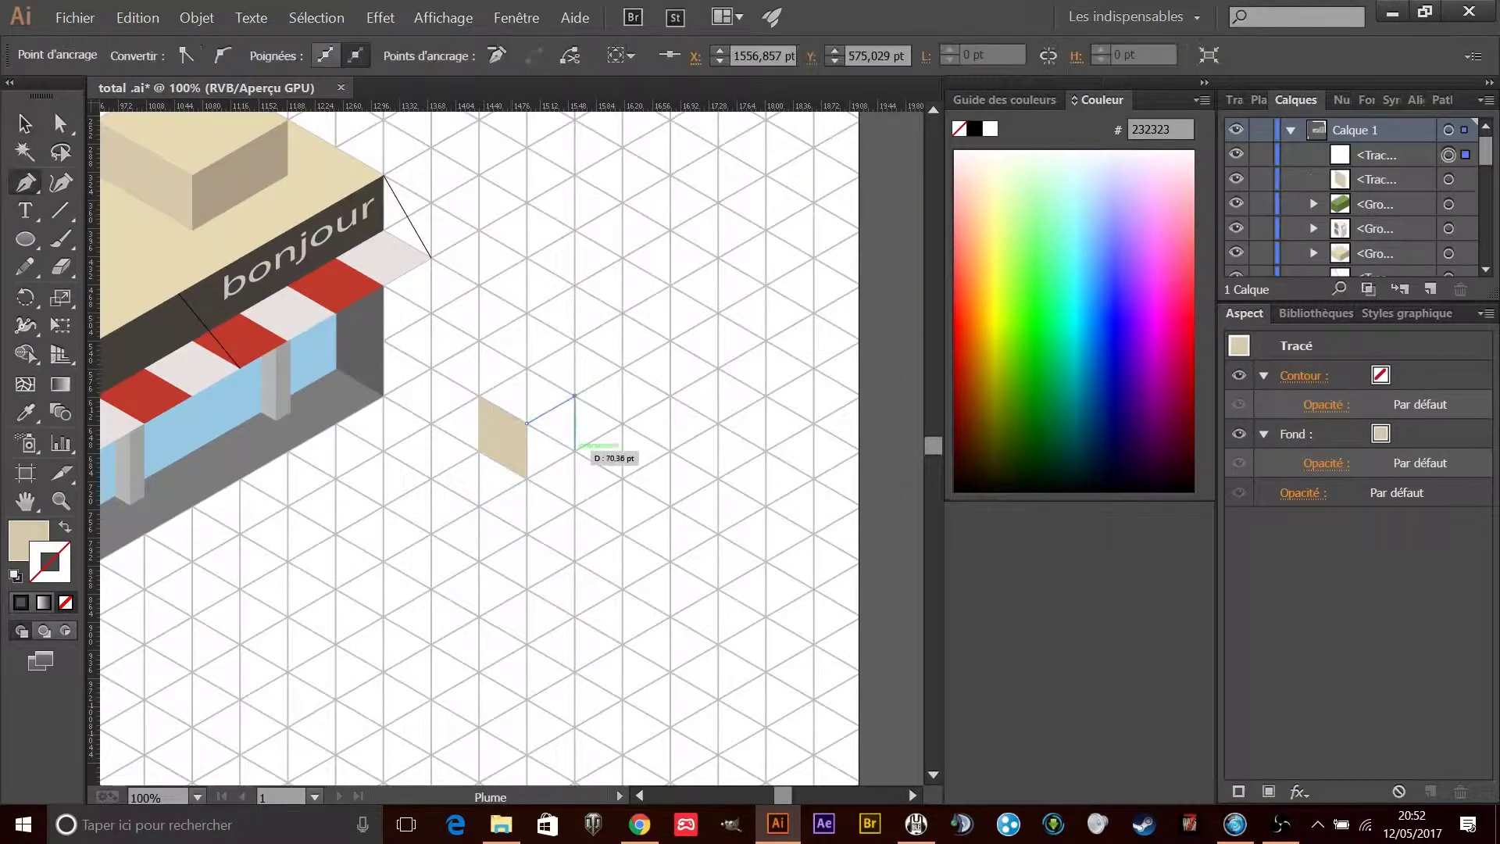
click(574, 397)
click(526, 369)
click(479, 396)
click(527, 422)
key(ctrl+plus)
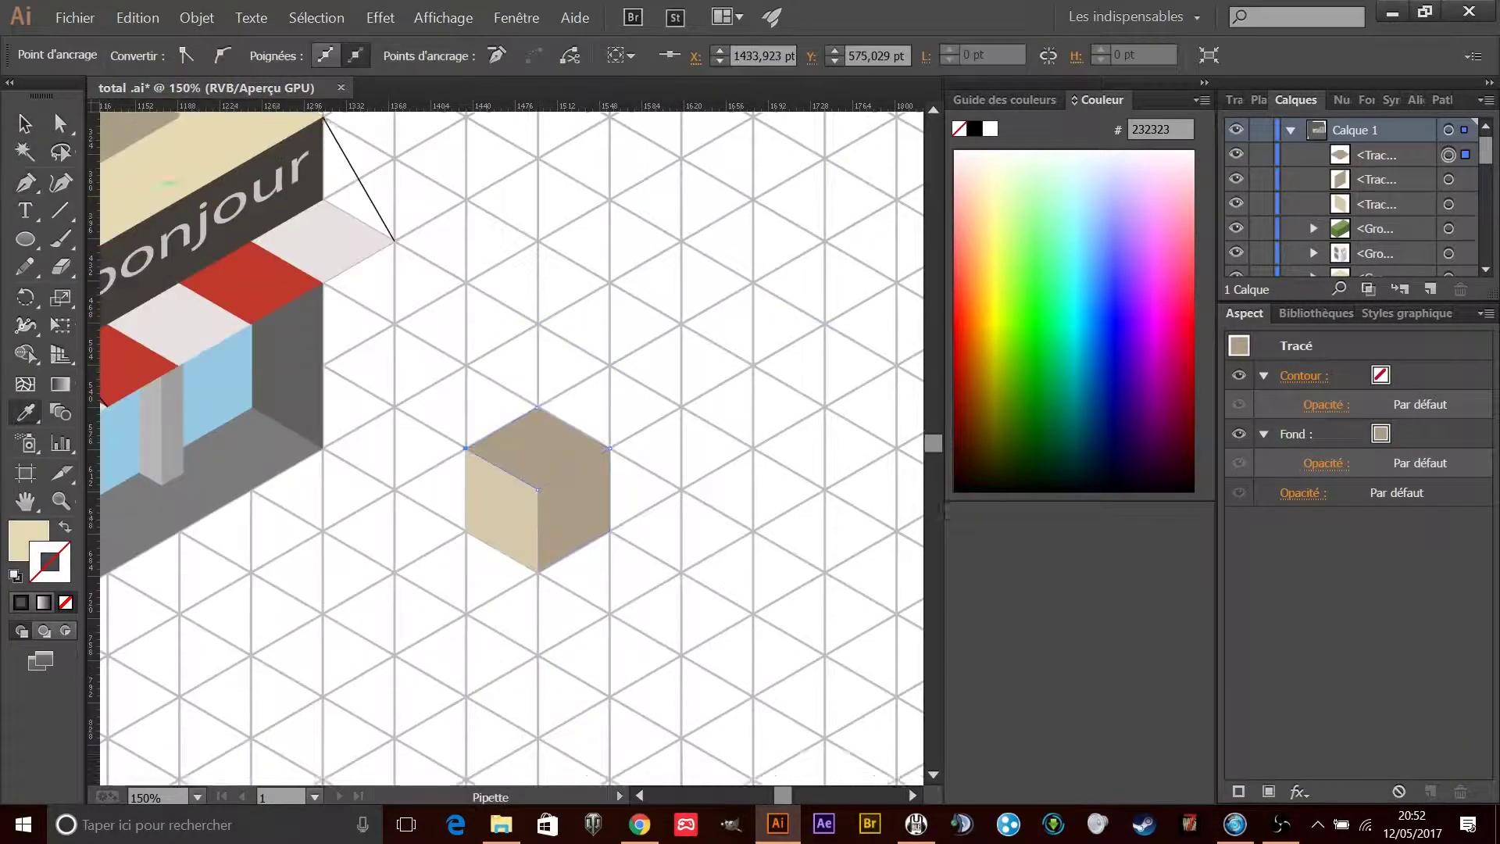
scroll(537, 468, down, 1)
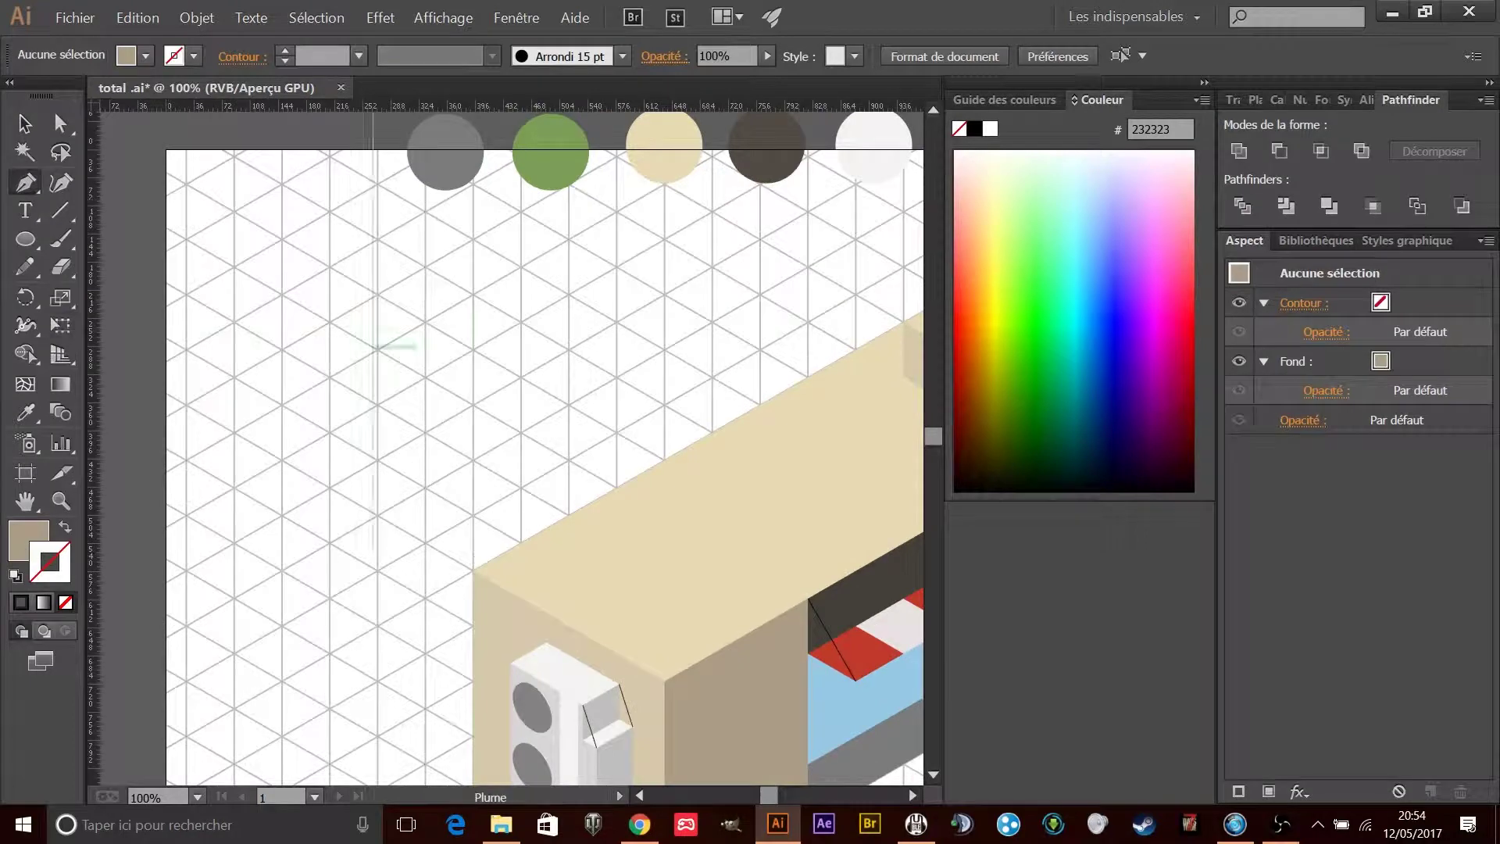
click(378, 350)
click(473, 405)
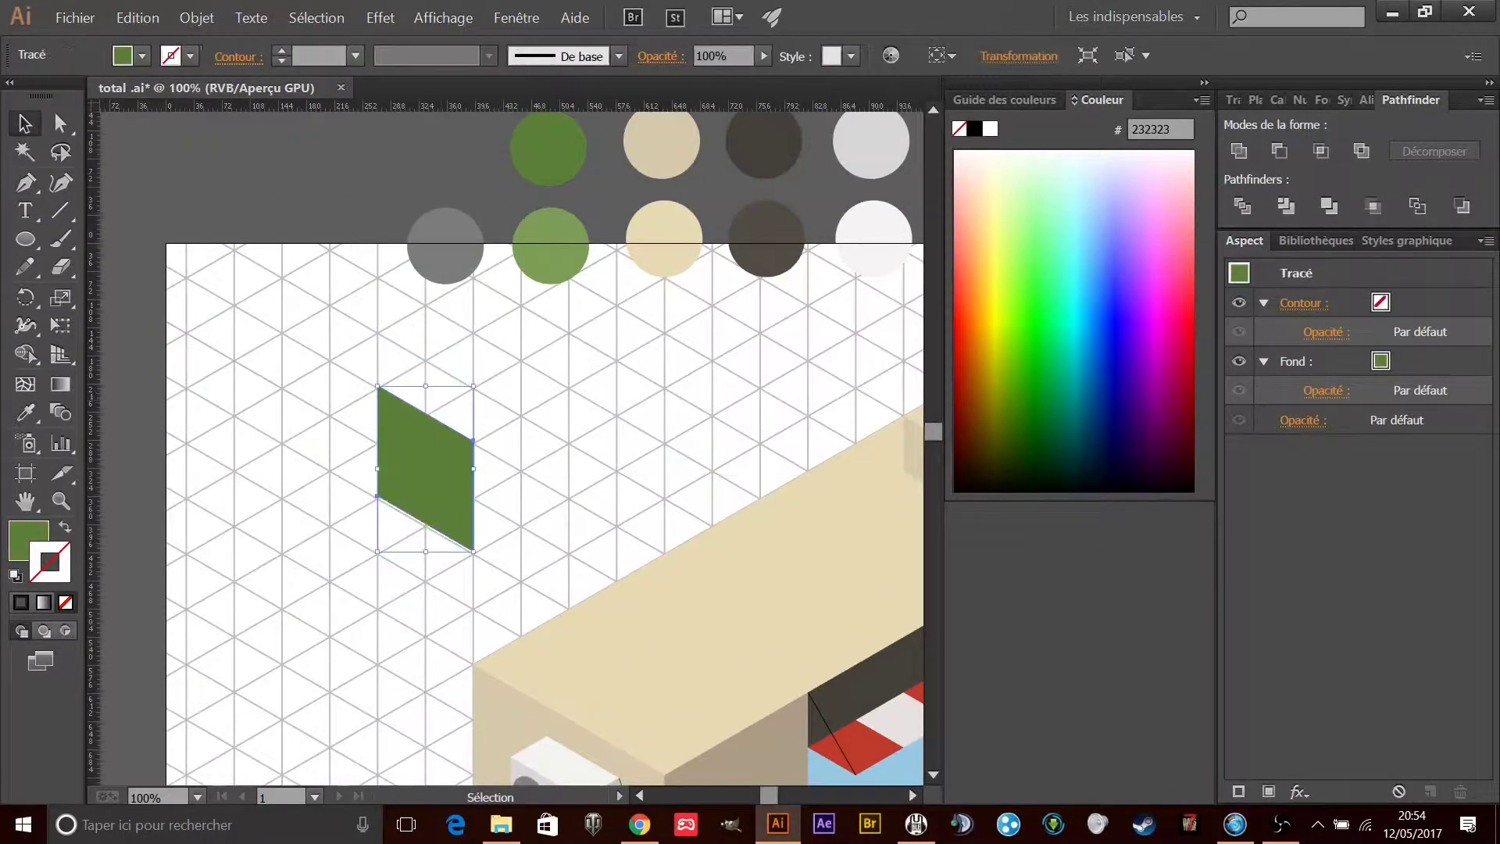
- Complete the large green cube's top and right faces
click(472, 332)
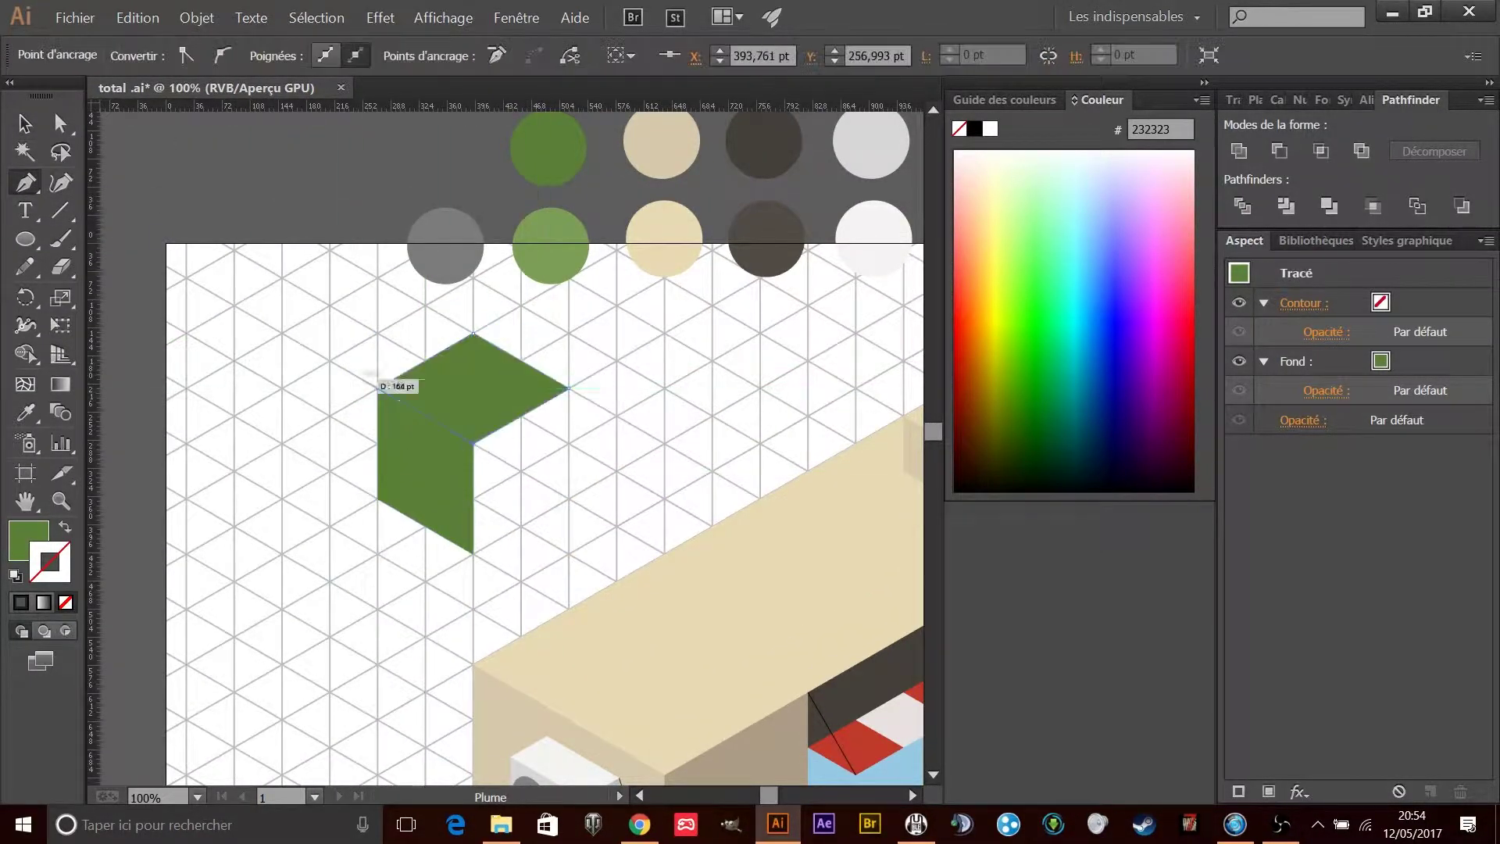
click(568, 387)
click(568, 498)
click(473, 552)
click(473, 443)
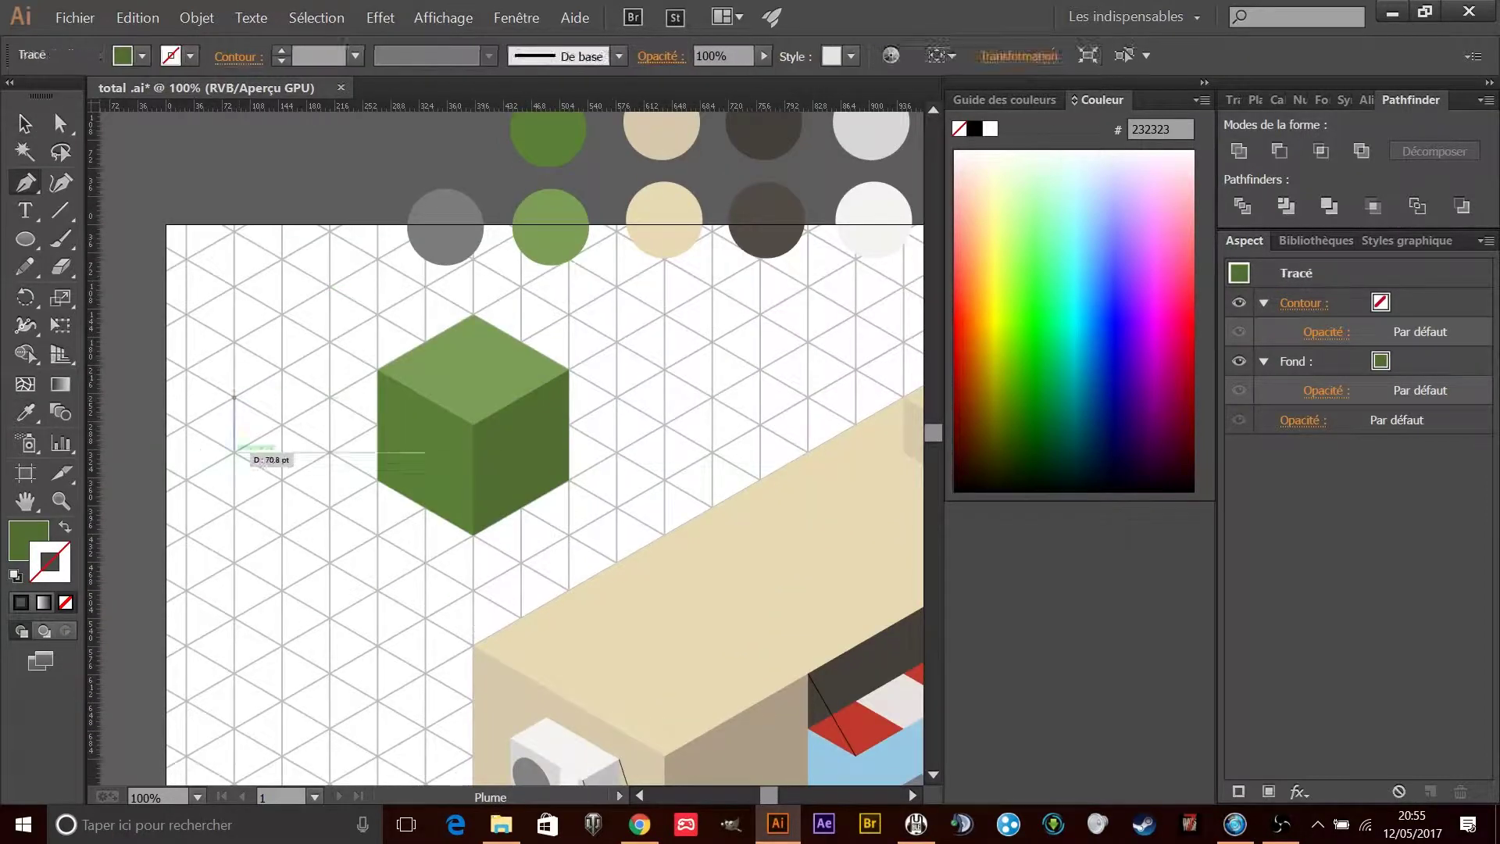
- Draw a smaller green cube and drag it onto the large cube's top
click(234, 397)
click(282, 369)
click(329, 397)
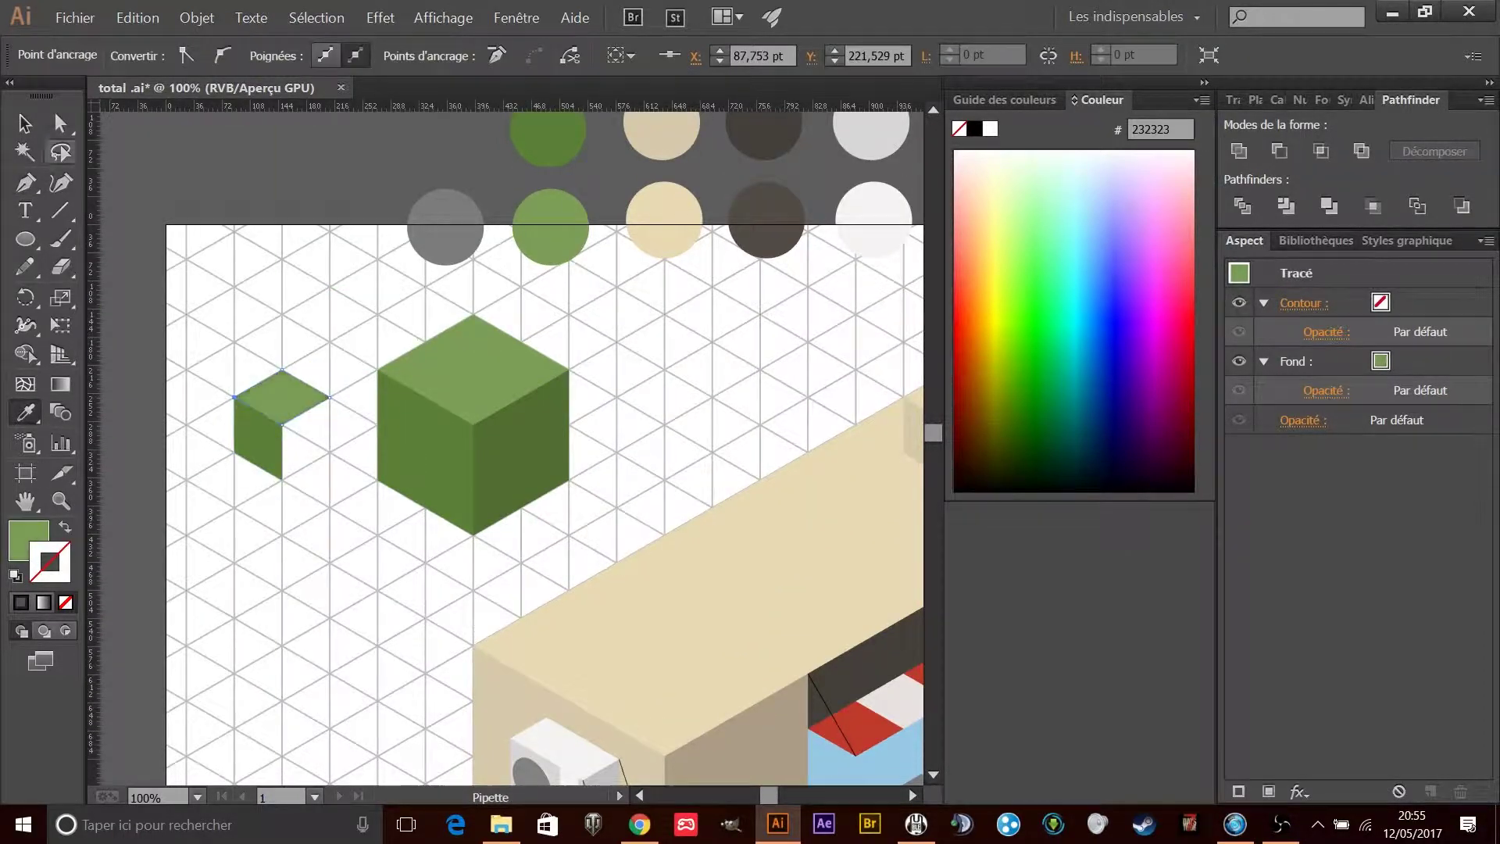
key(p)
click(329, 397)
drag(281, 424, 474, 342)
scroll(547, 445, down, 3)
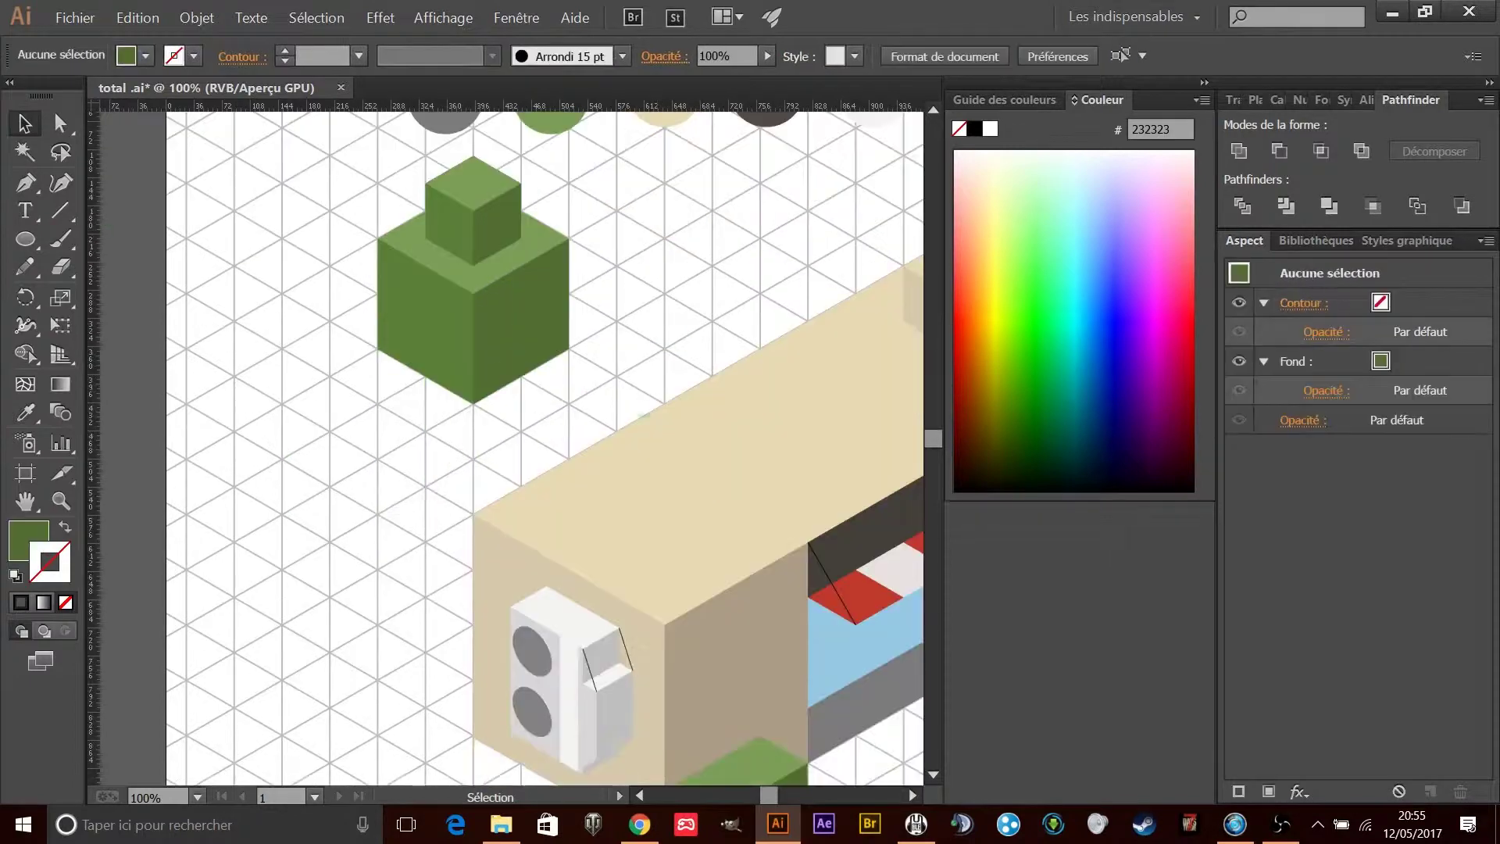
- Draw the two trunk faces in browns a37a52 and 7f5d41
click(426, 429)
click(473, 455)
double_click(28, 539)
click(1352, 315)
key(ctrl+minus)
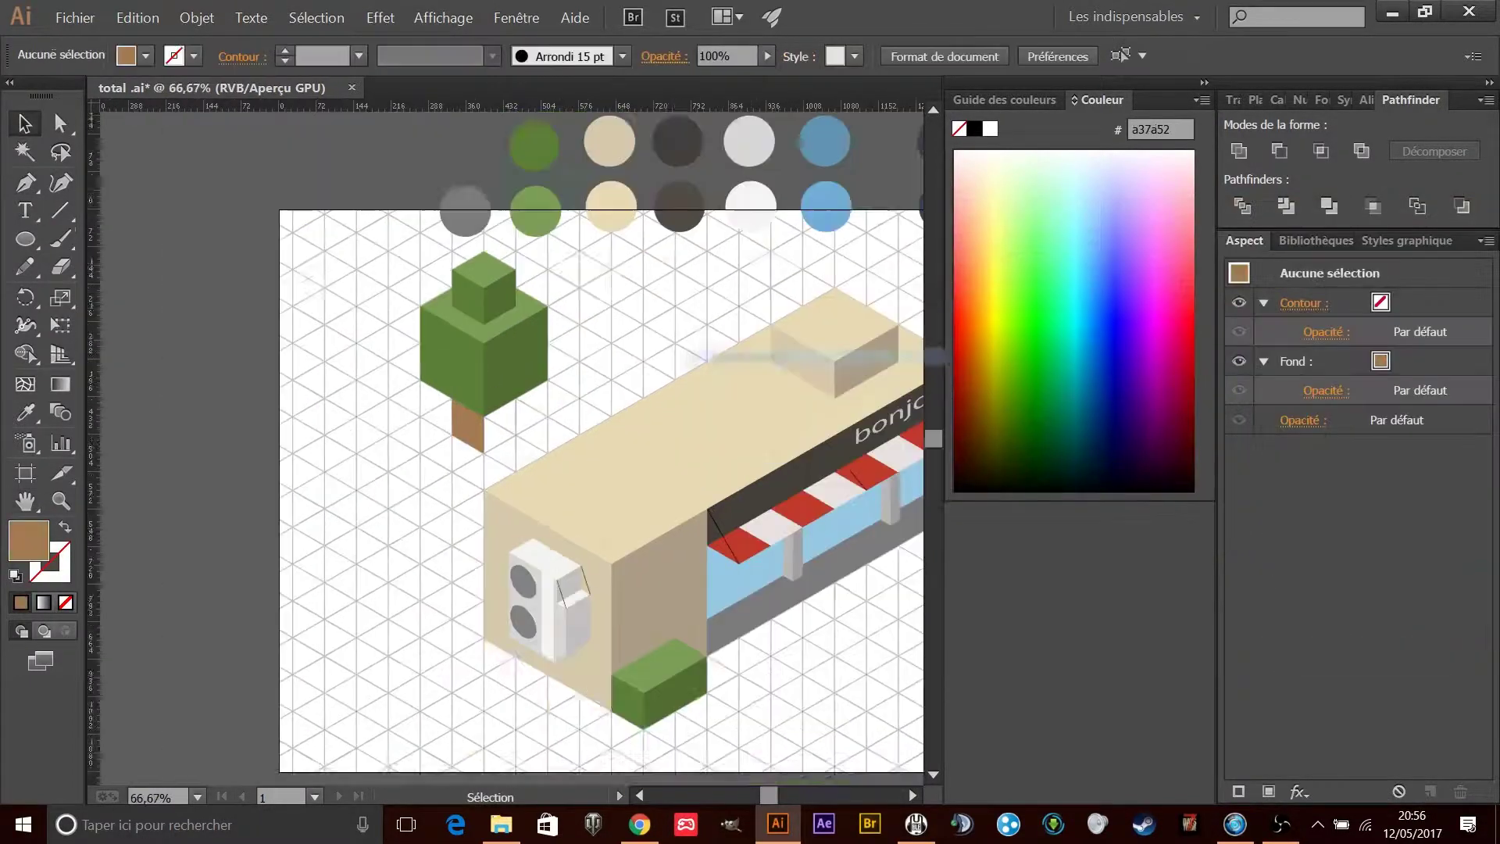
key(ctrl+1)
click(473, 460)
click(521, 432)
click(522, 487)
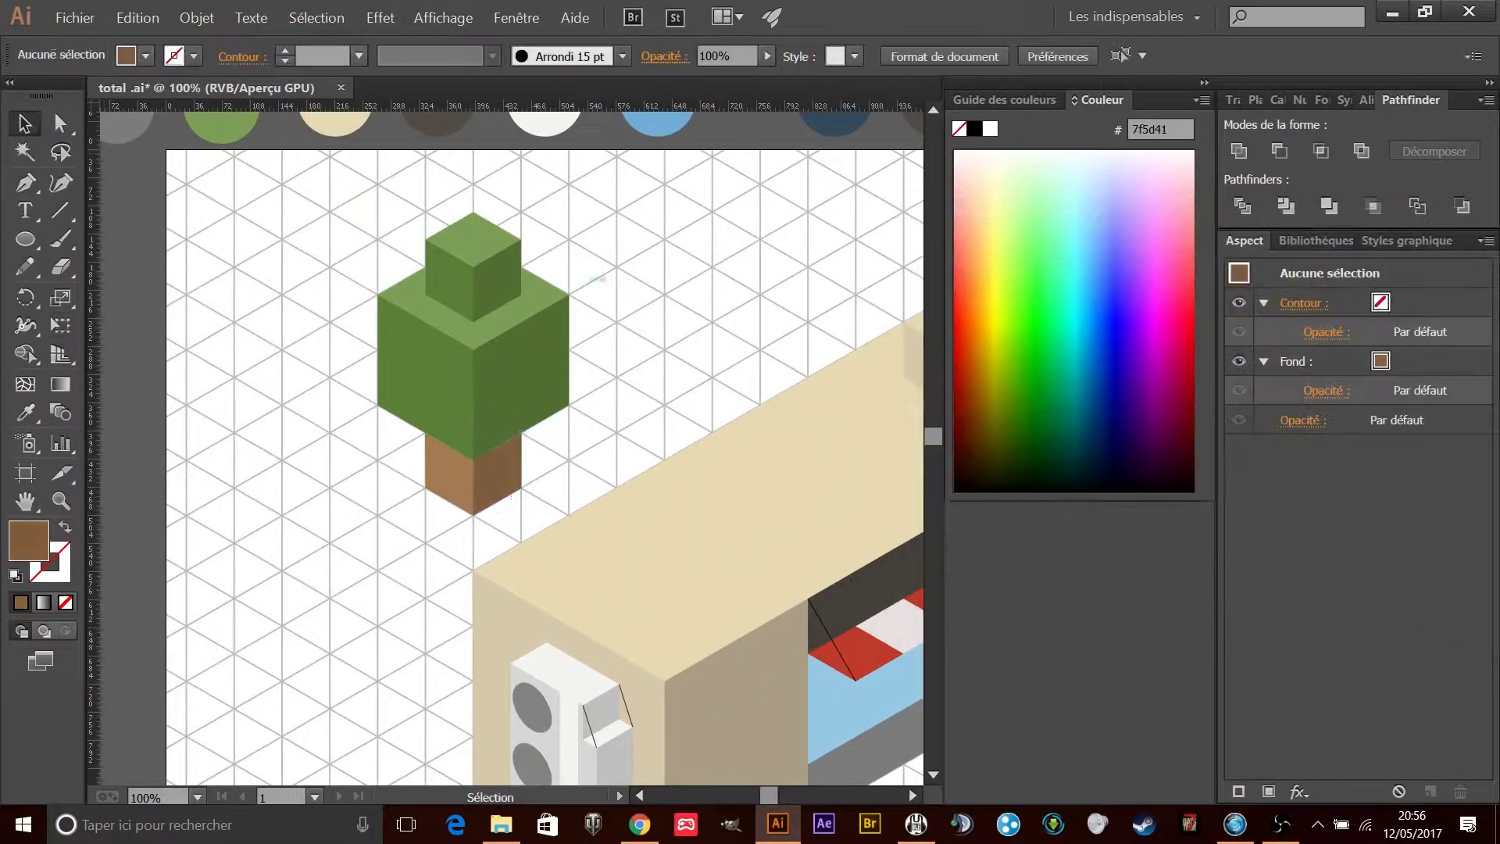
- Group the tree and place it beside the shop's back corner
key(ctrl+minus)
drag(485, 281, 506, 500)
key(ctrl+z)
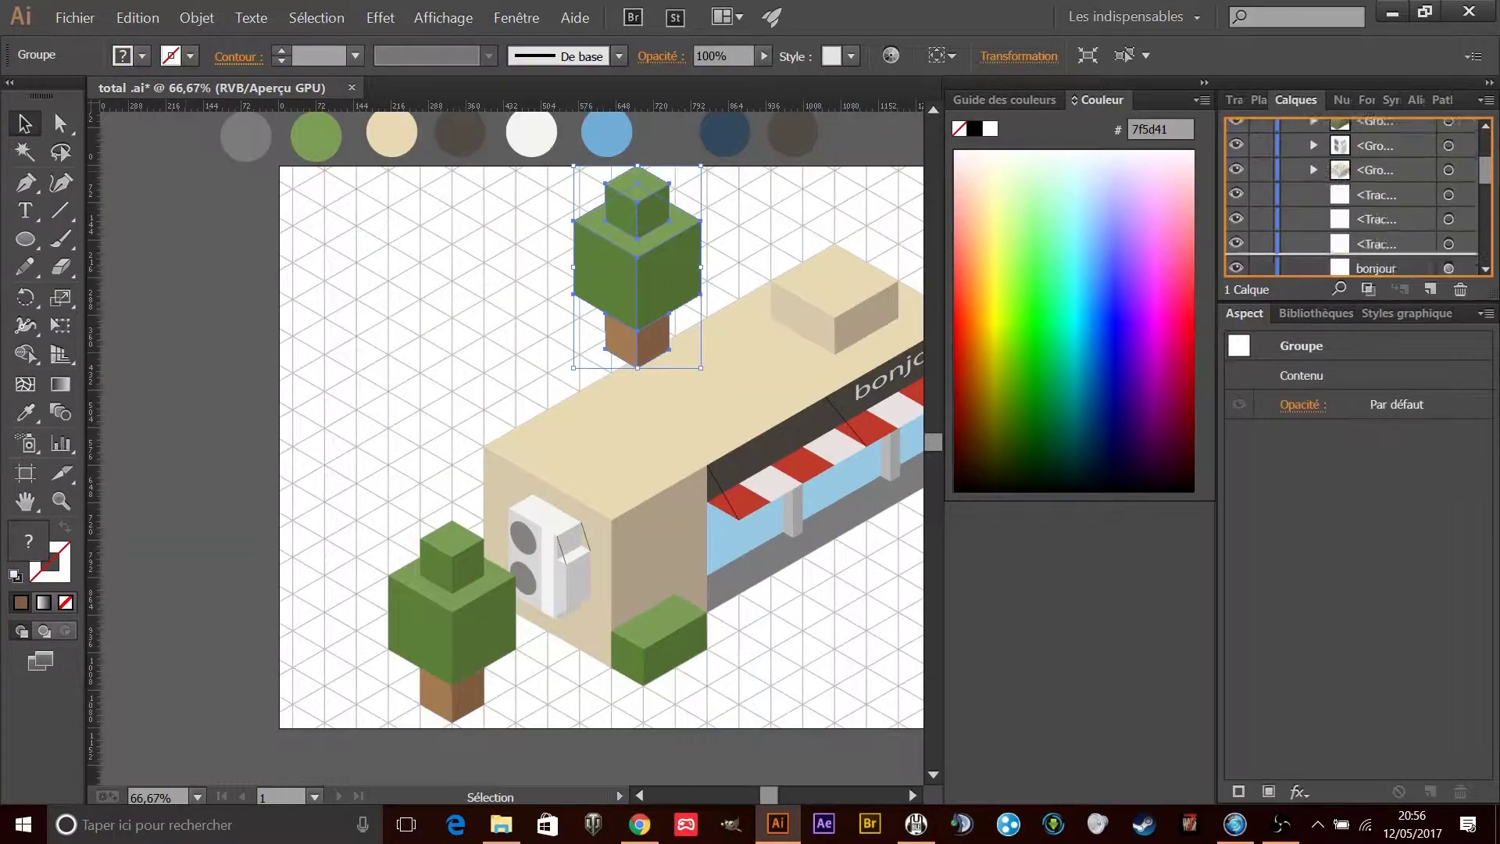
drag(637, 266, 578, 312)
click(113, 406)
key(ctrl+minus)
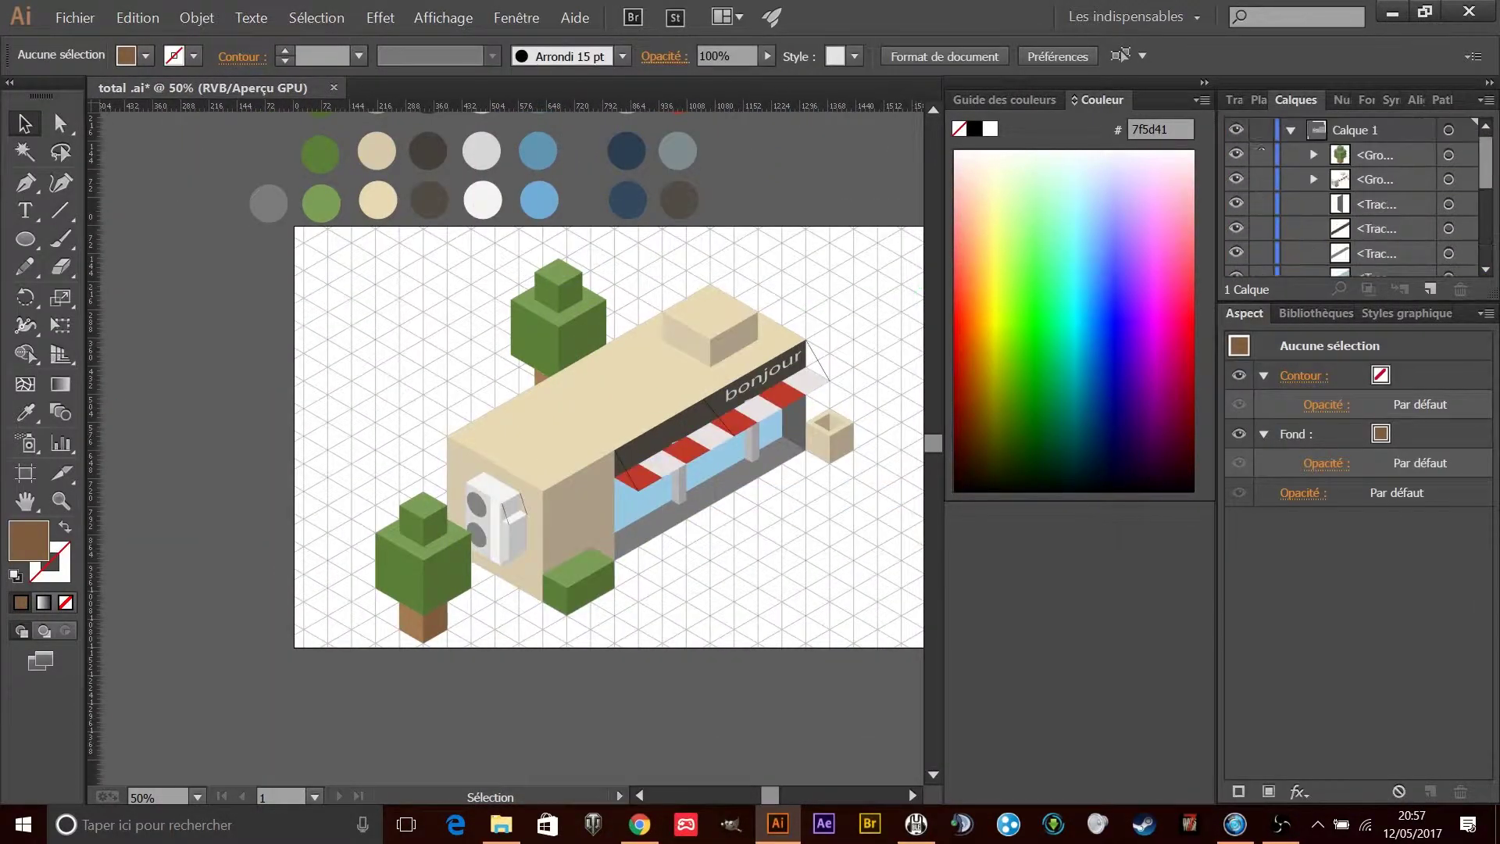
- Temporarily hide the shop to adjust the back tree, then show it again
click(1236, 179)
click(620, 342)
key(ctrl+1)
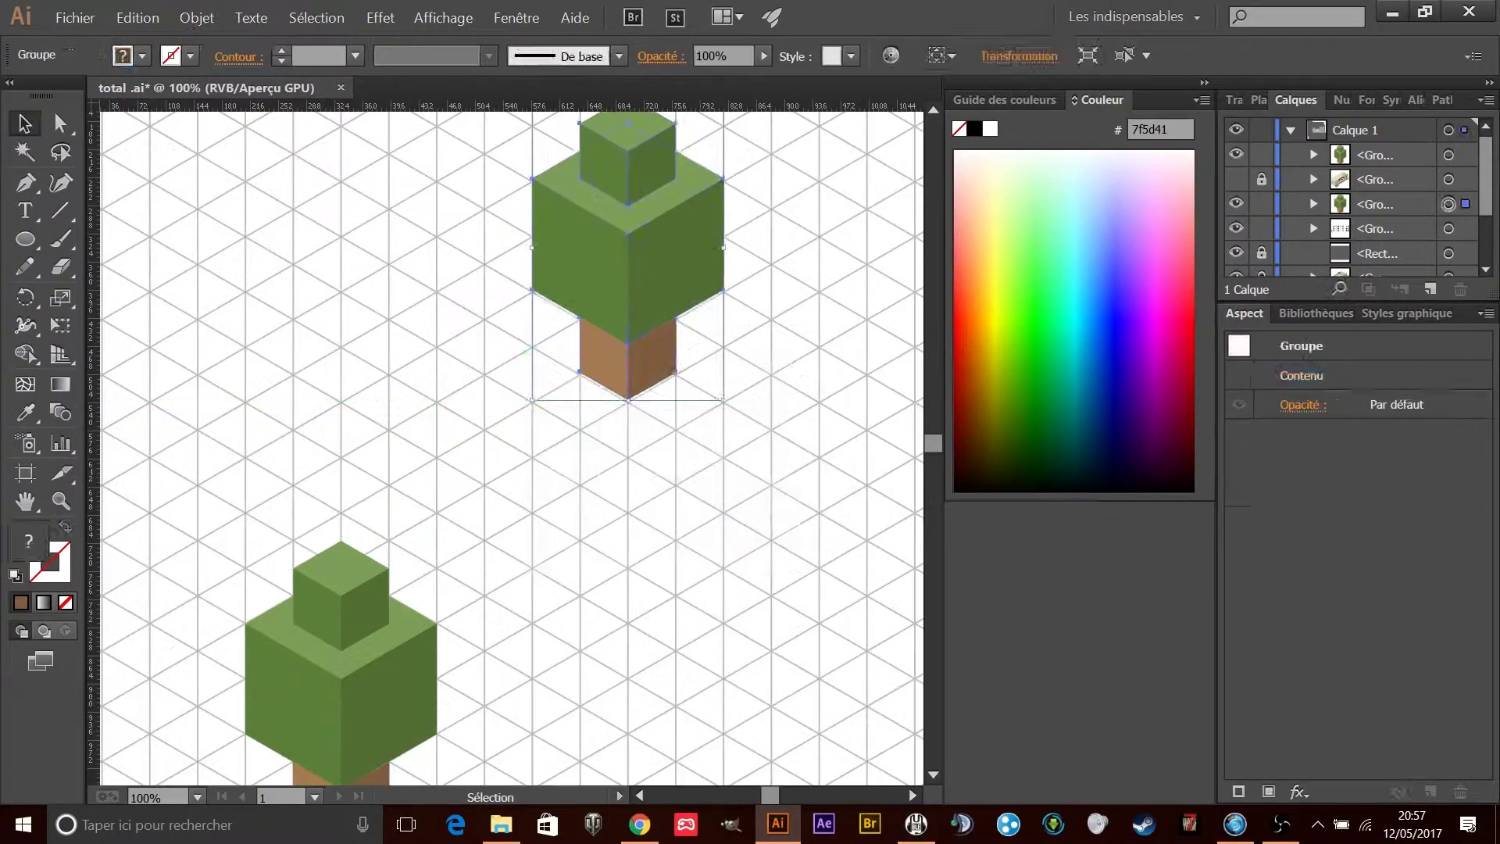
click(1236, 178)
key(ctrl+shift+a)
key(ctrl+minus)
key(ctrl+minus)
key(ctrl+minus)
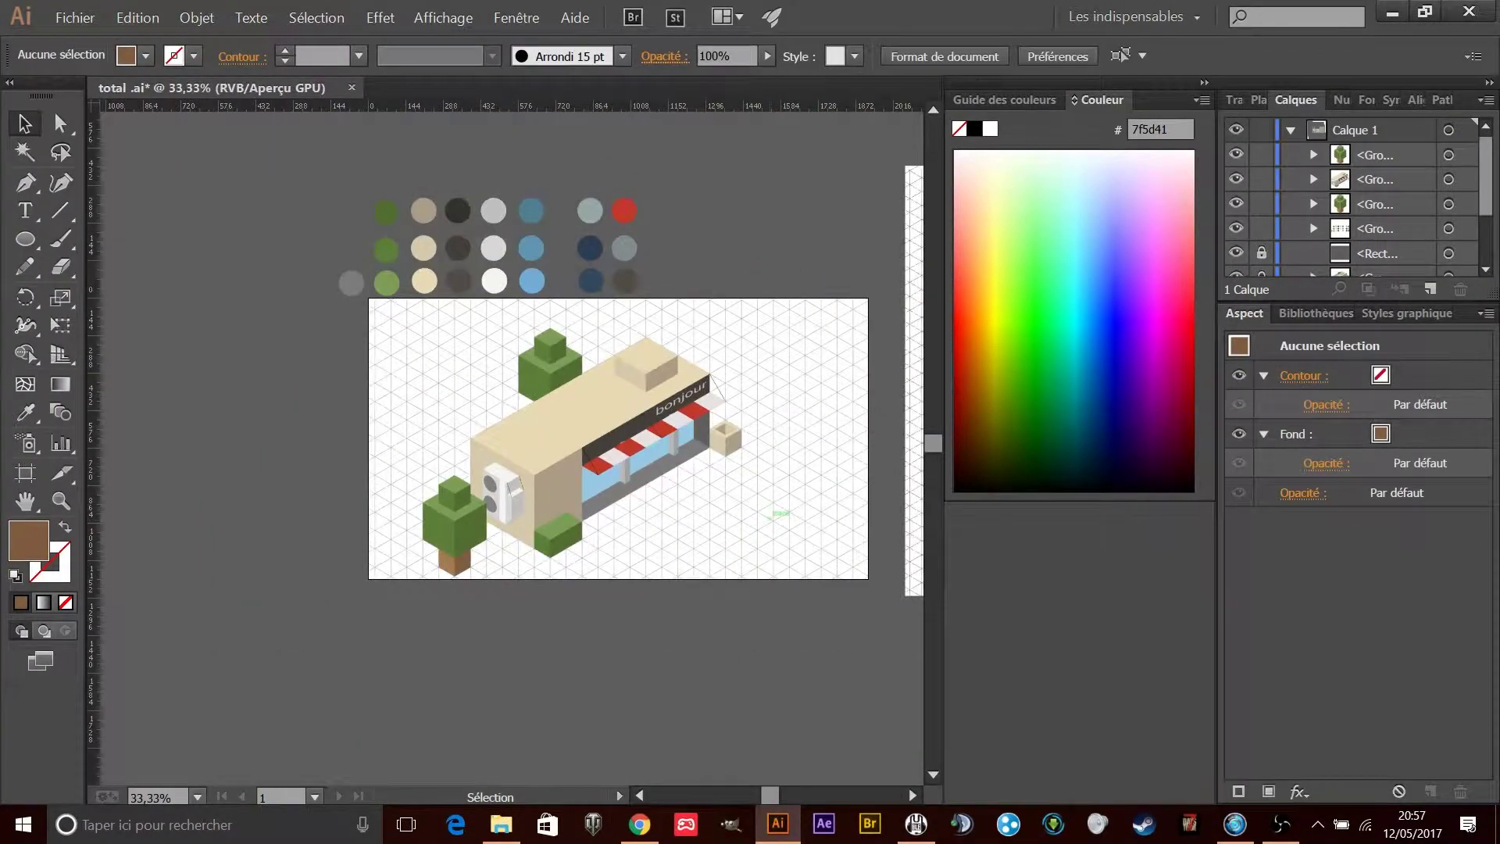
- Draw a black shadow beside the planter at 11% opacity, then hide and lock the building group
key(ctrl+plus)
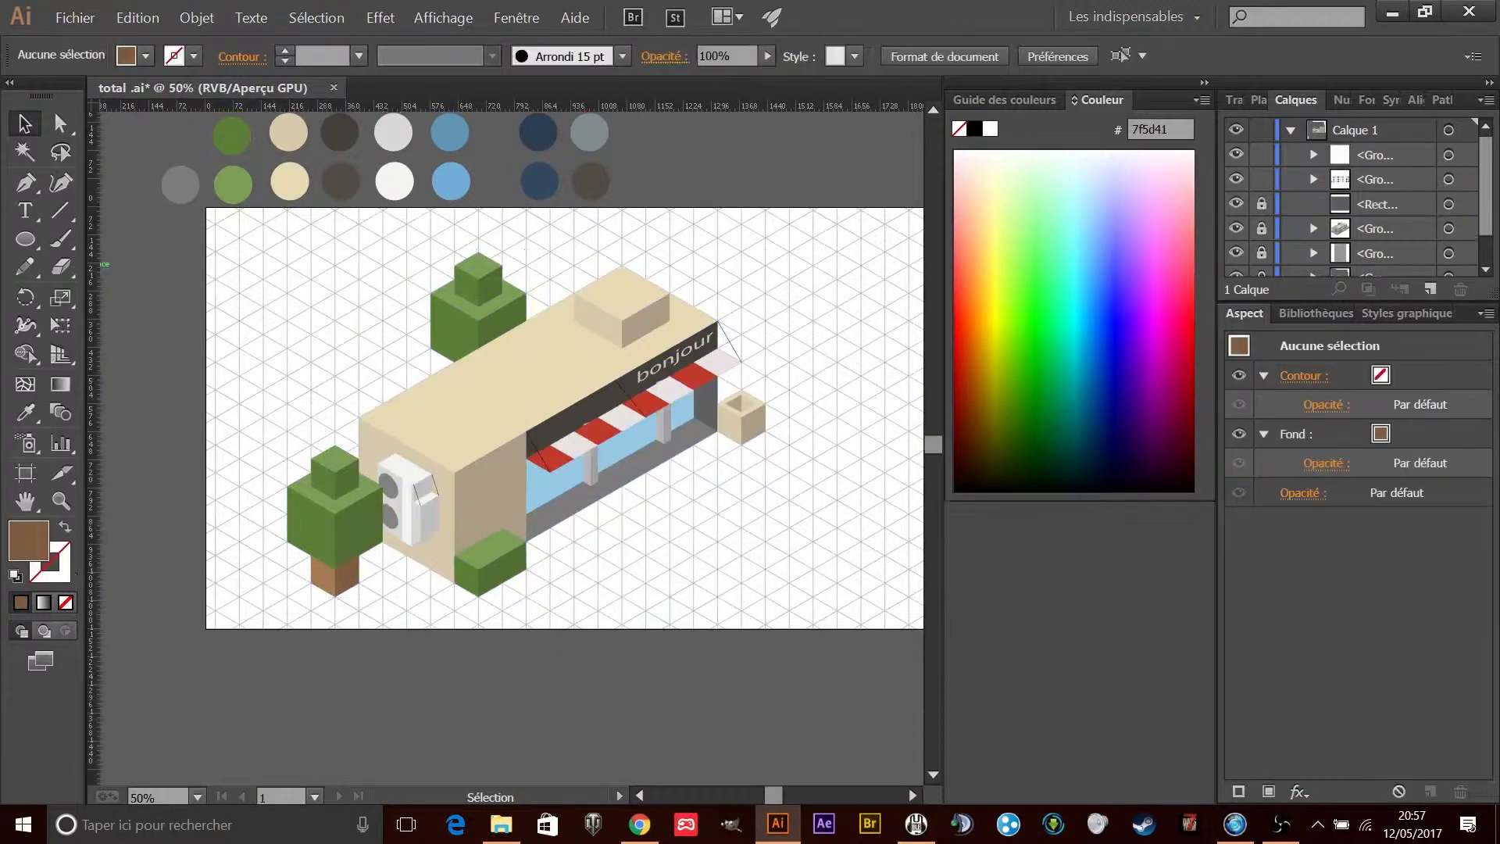
scroll(574, 321, right, 3)
click(681, 377)
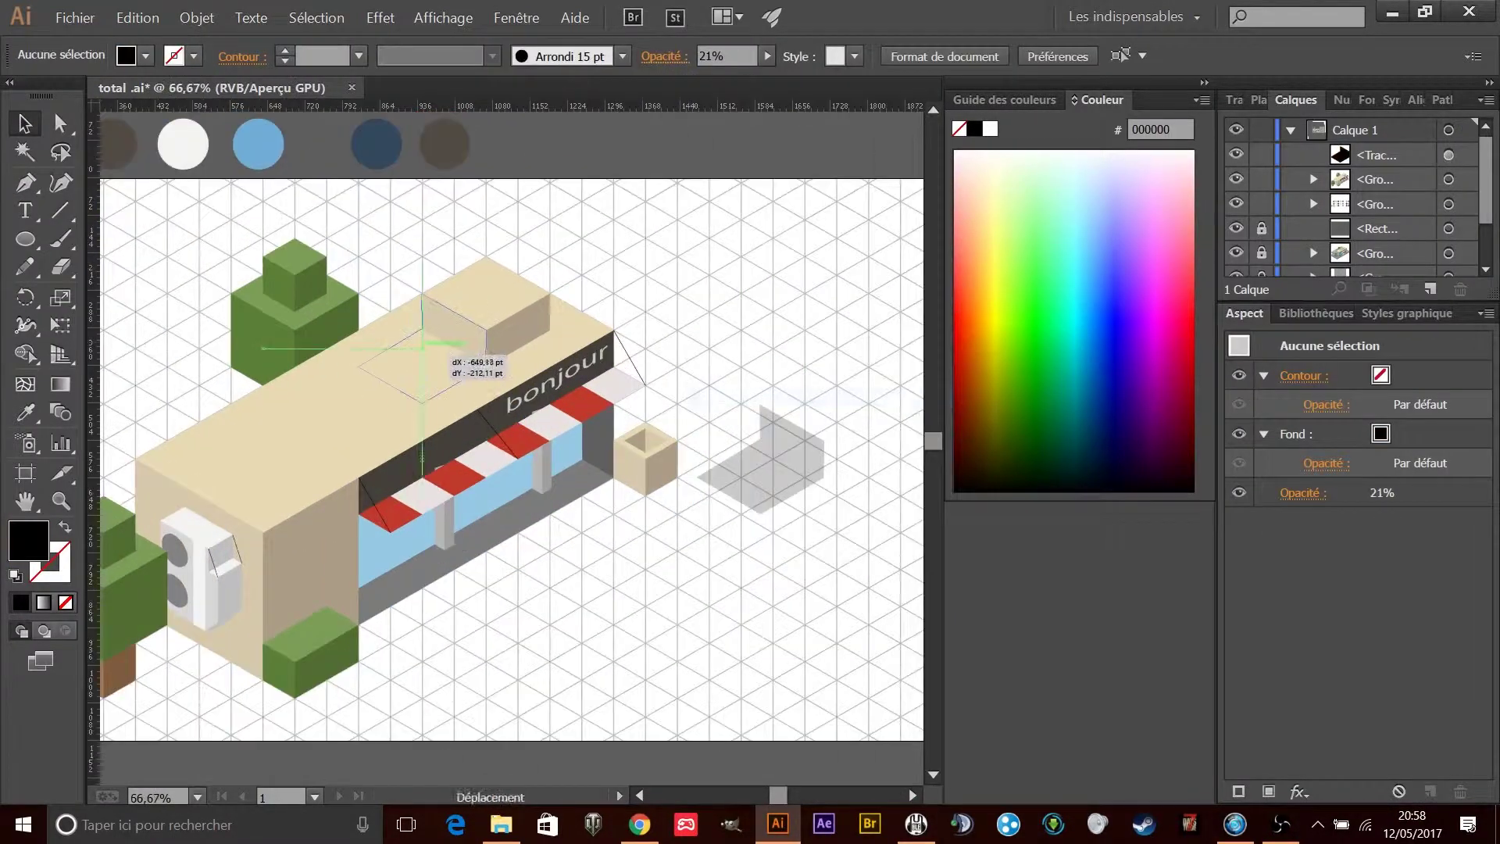
key(ctrl+plus)
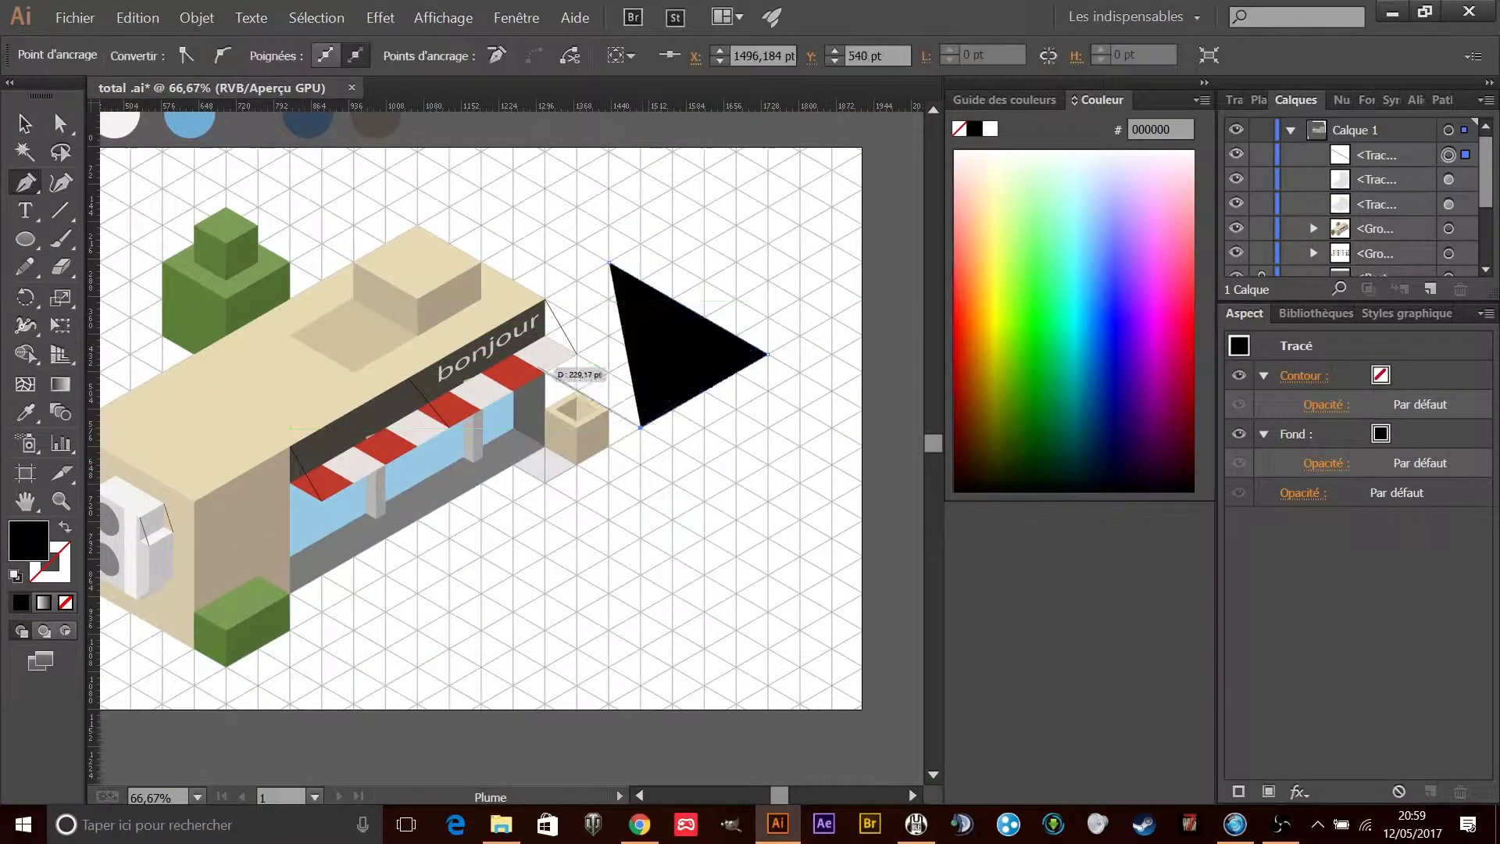
key(ctrl+3)
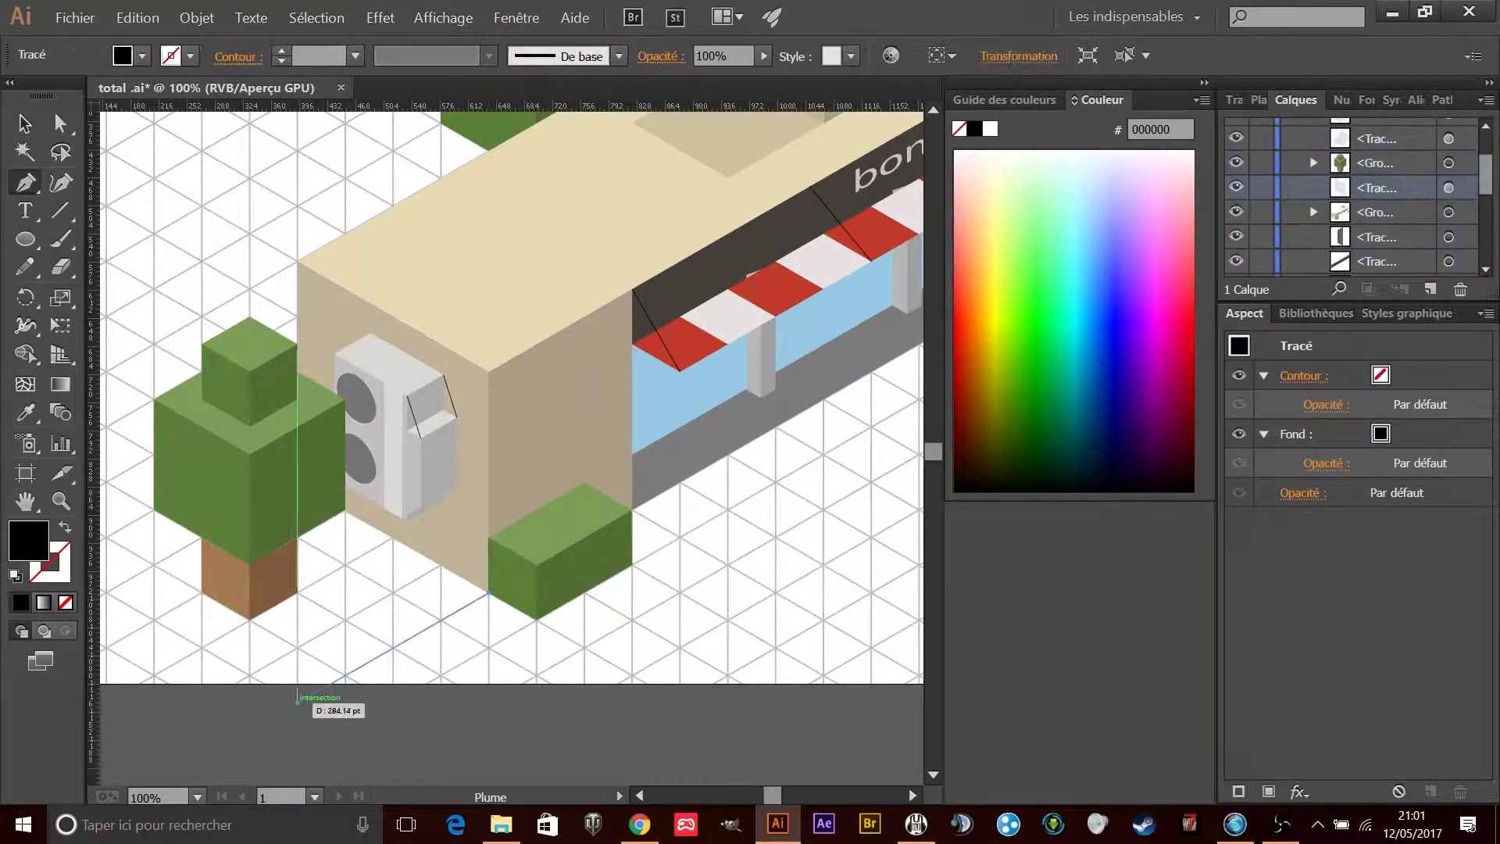
- Close the building's ground-shadow outline and set its opacity to 11%
click(297, 700)
click(105, 593)
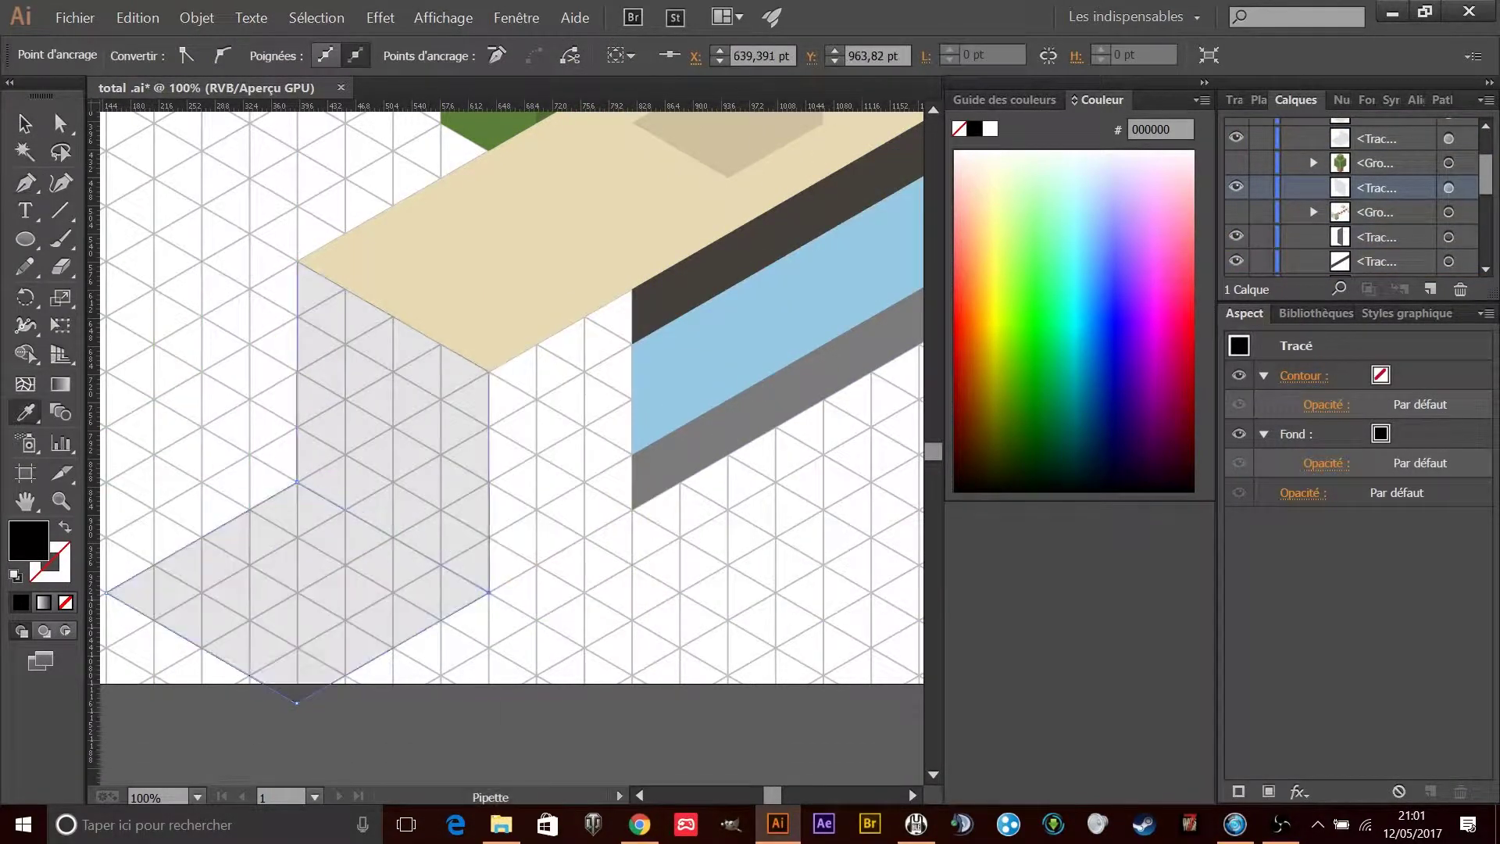
text(11v)
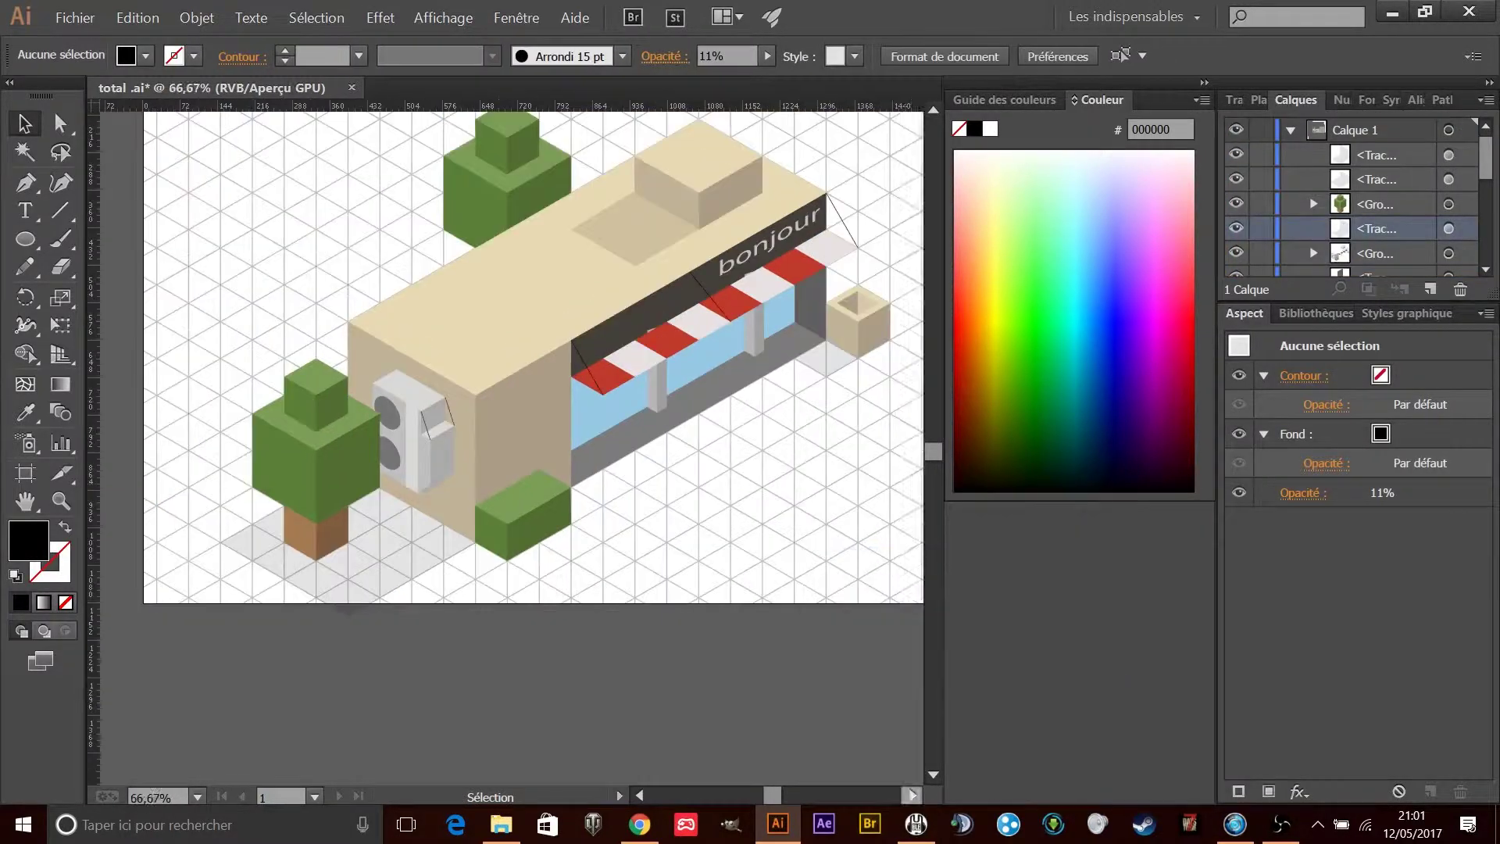
text(p)
- Draw a second faint shadow path beneath the hedge
click(461, 594)
click(414, 622)
click(461, 648)
click(507, 622)
click(507, 567)
key(v)
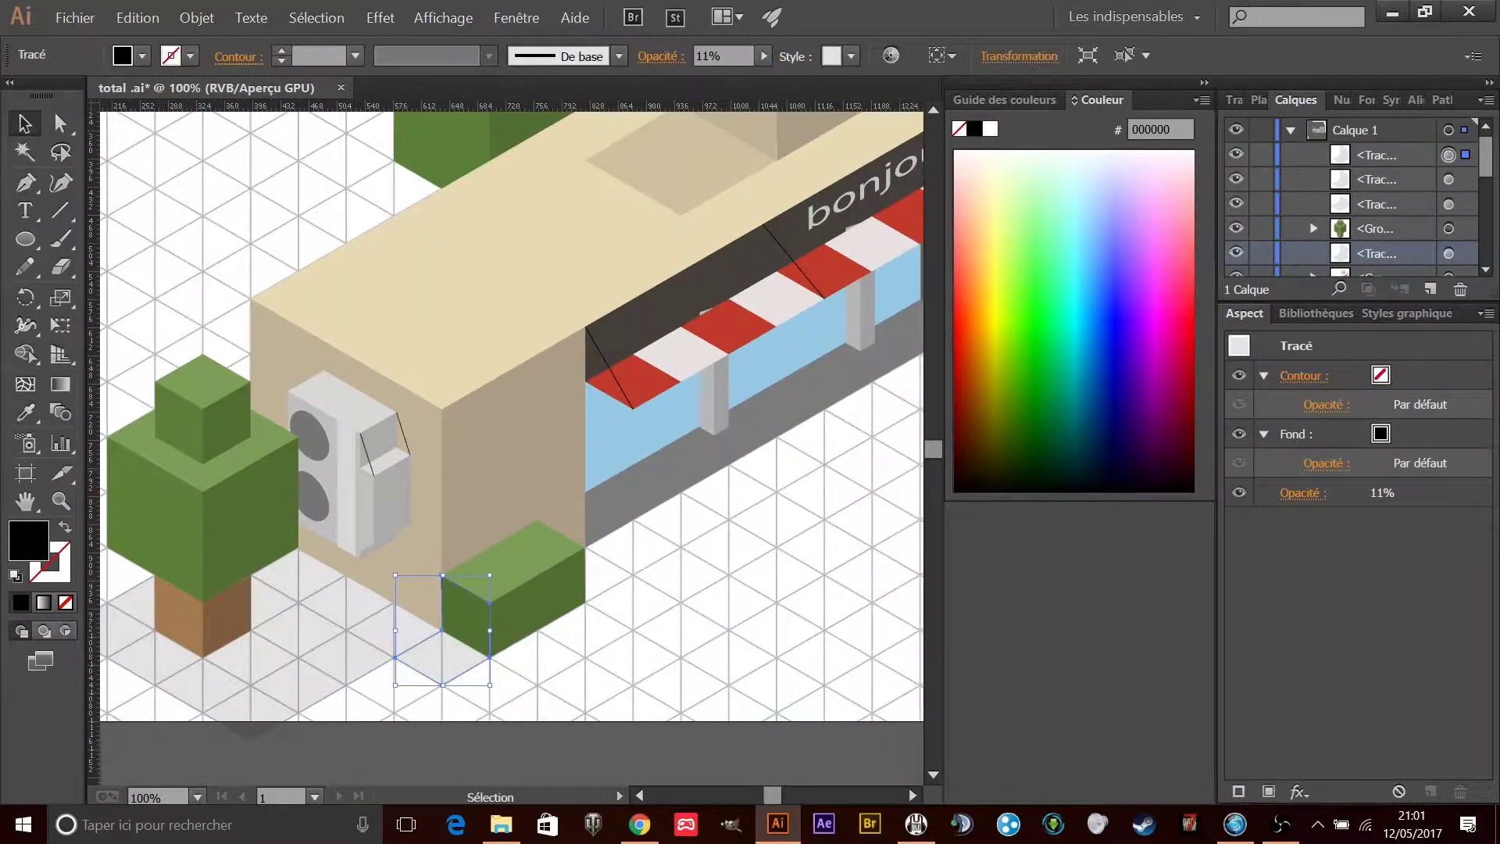
scroll(109, 391, down, 3)
scroll(513, 391, up, 3)
key(p)
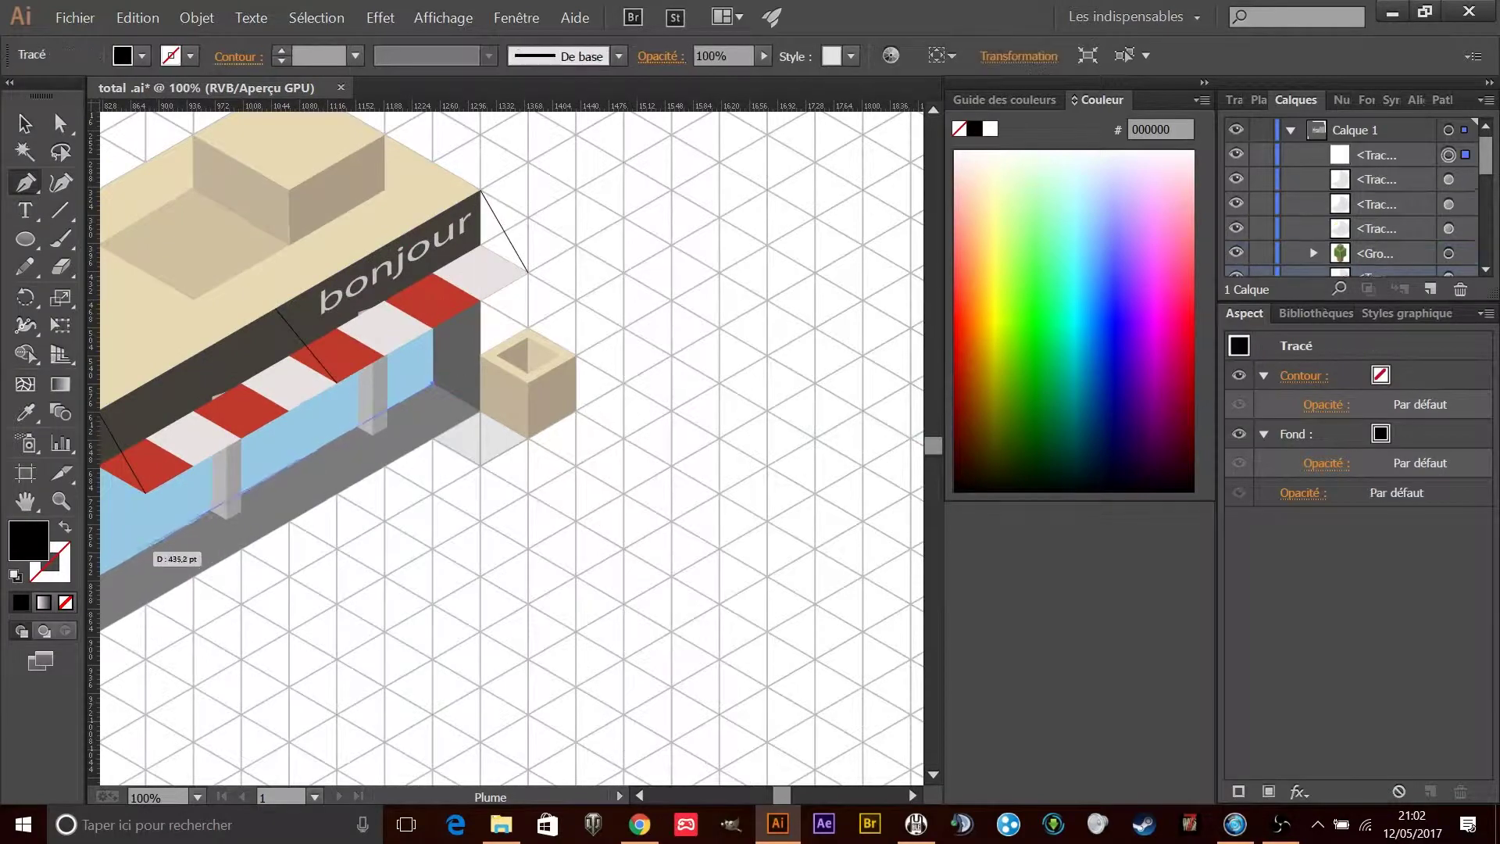
key(ctrl+z)
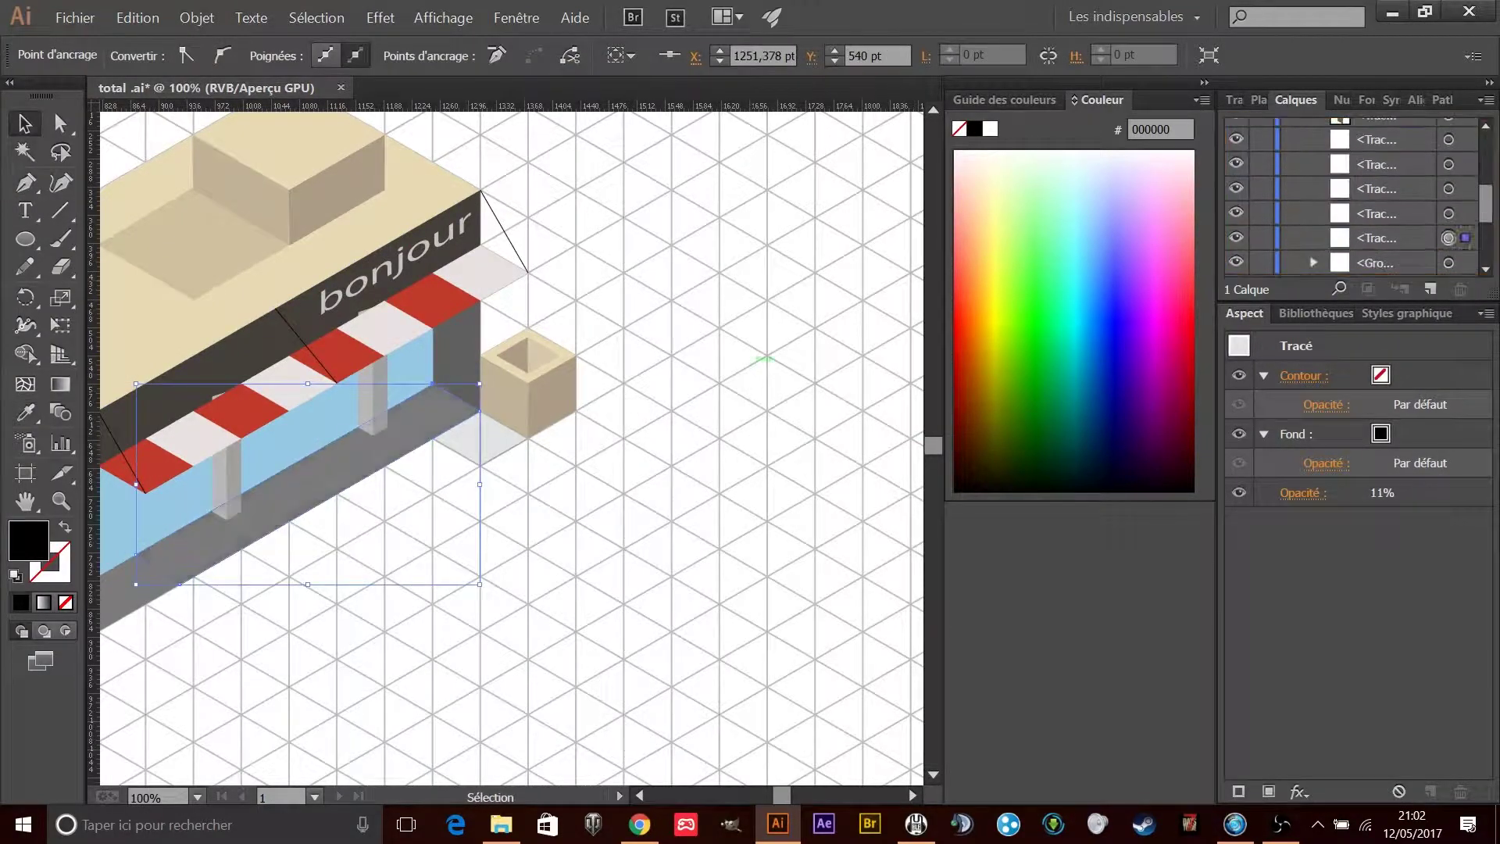
scroll(508, 437, down, 3)
- Fill the top of the platform outline with 95a5a6 grey
scroll(508, 438, down, 1)
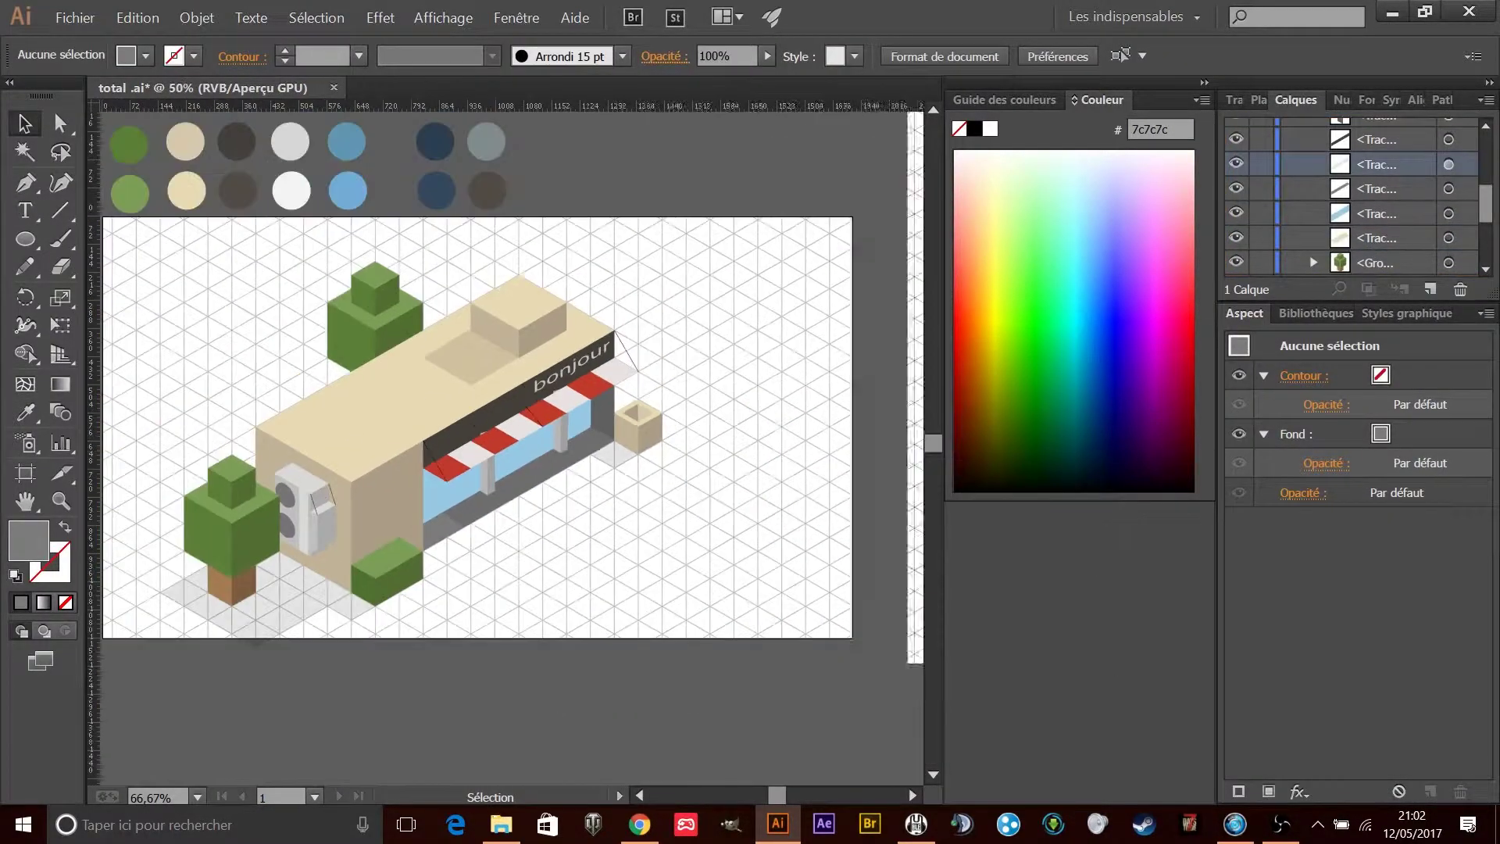
scroll(507, 438, up, 1)
scroll(508, 438, up, 2)
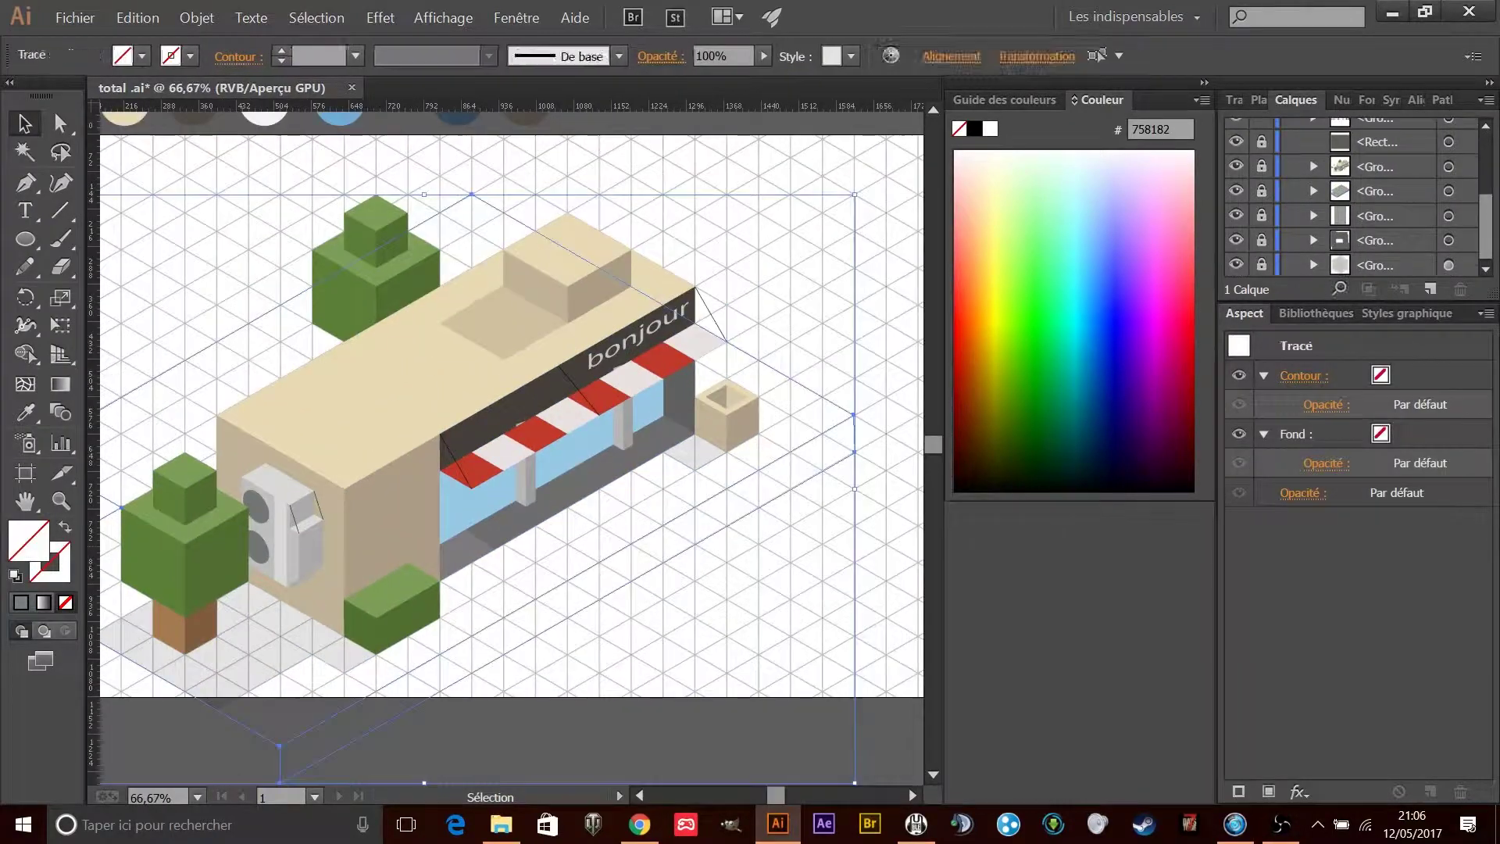
right_click(835, 441)
click(899, 445)
scroll(508, 437, down, 1)
click(704, 438)
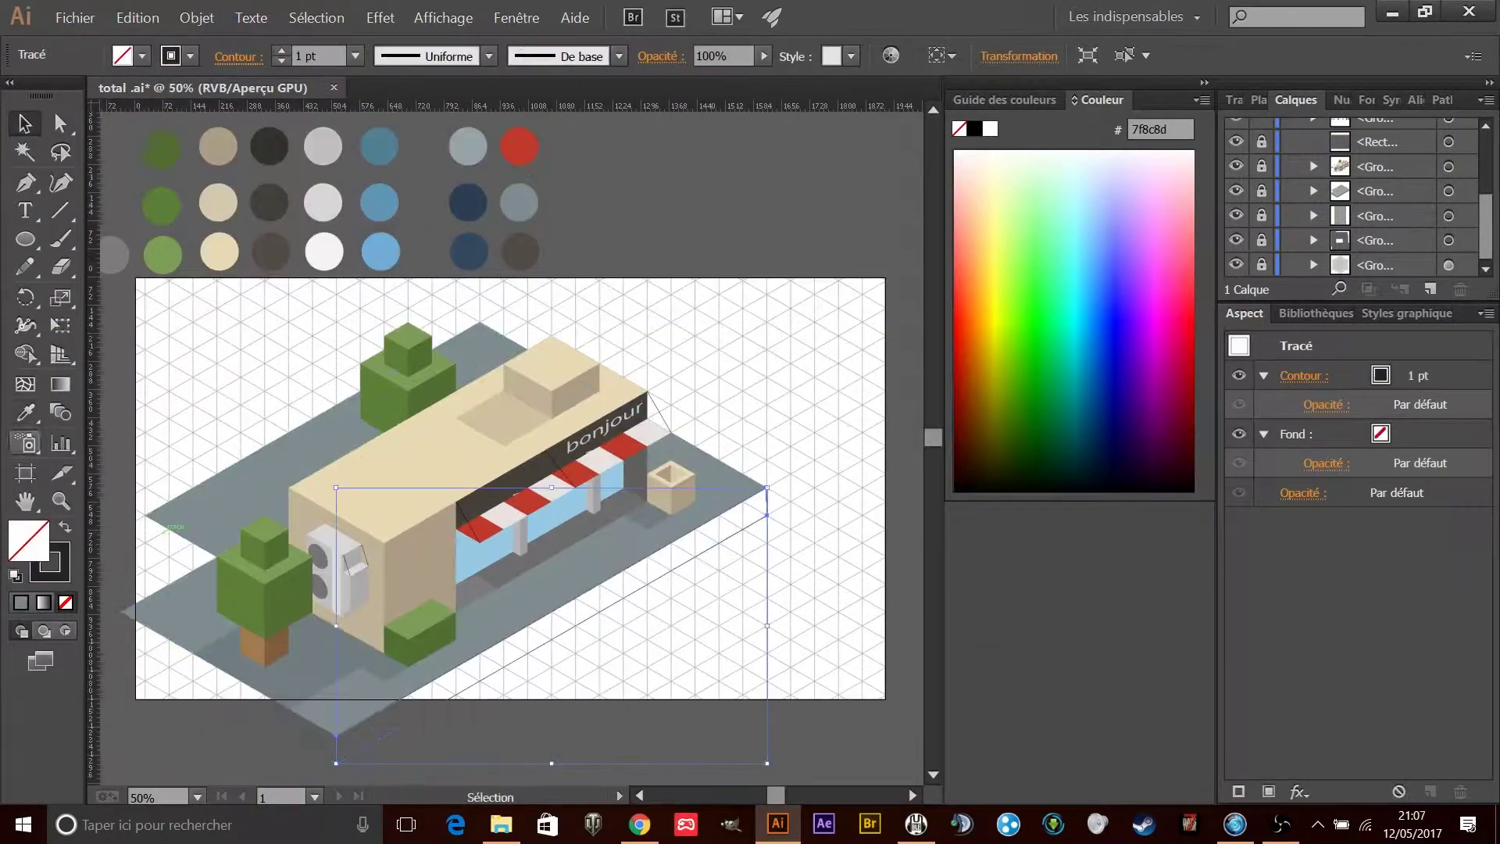
double_click(28, 539)
key(Escape)
double_click(29, 539)
key(Return)
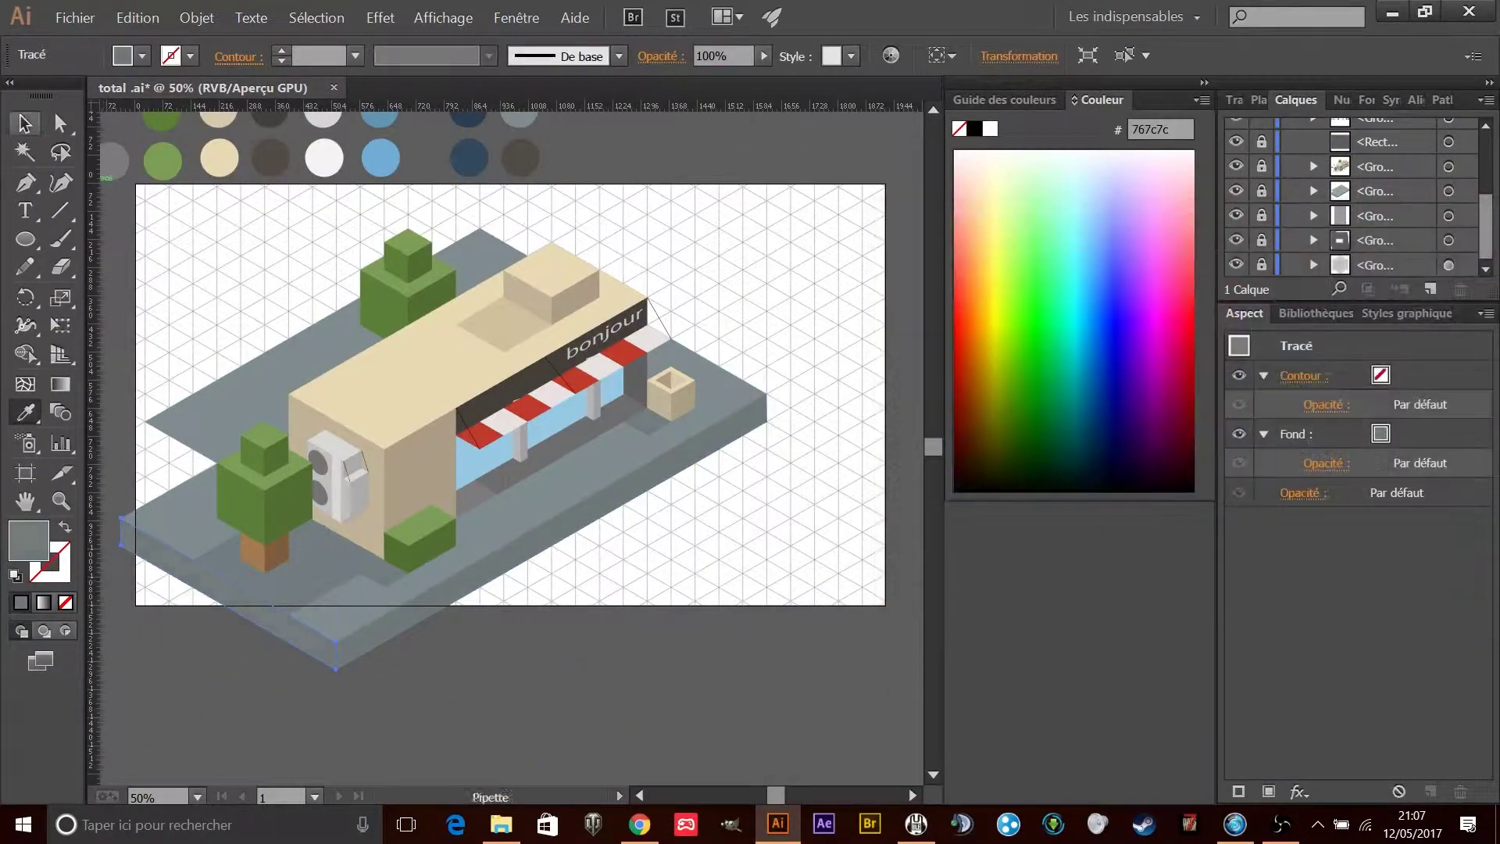
- Give the platform's side face a darker grey and continue its outline path
scroll(508, 438, up, 1)
scroll(508, 437, down, 2)
scroll(508, 437, down, 2)
double_click(28, 539)
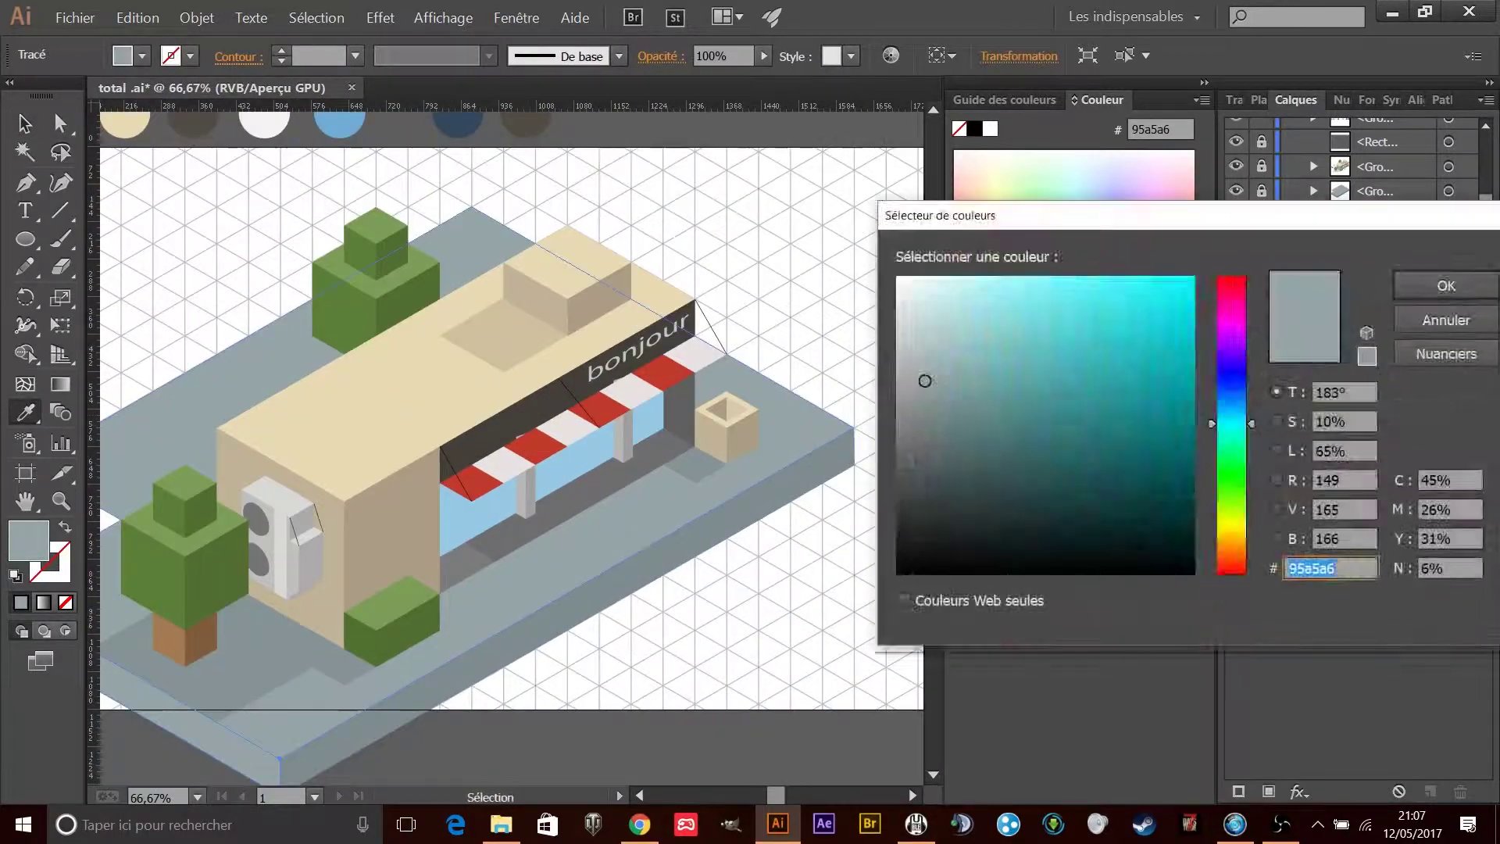
key(Return)
key(p)
scroll(508, 438, left, 3)
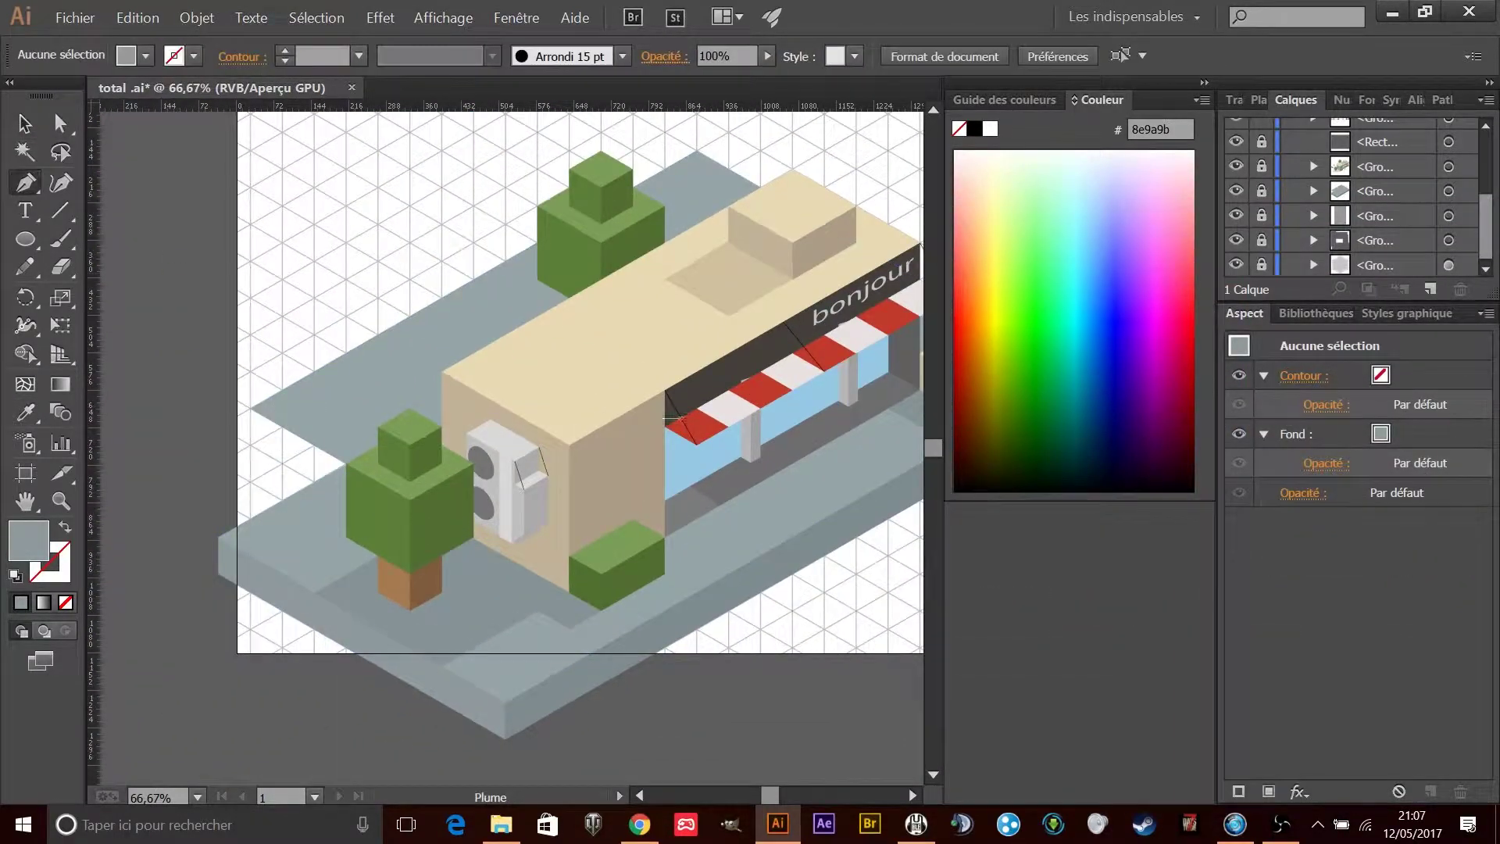
click(250, 444)
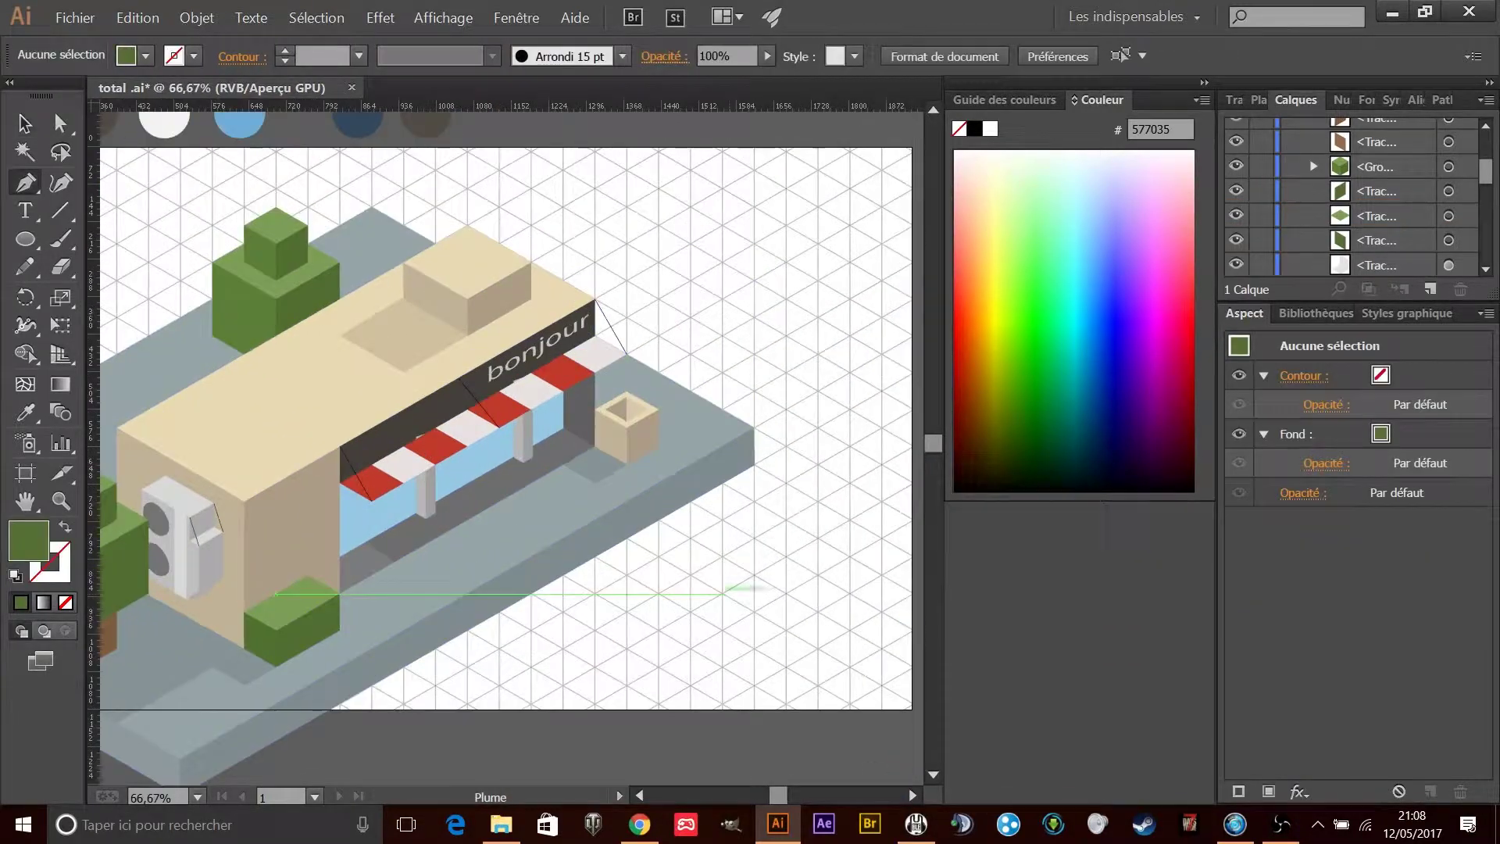
- Draw a diamond paving tile in lighter ground grey and move it onto the platform
key(p)
click(704, 569)
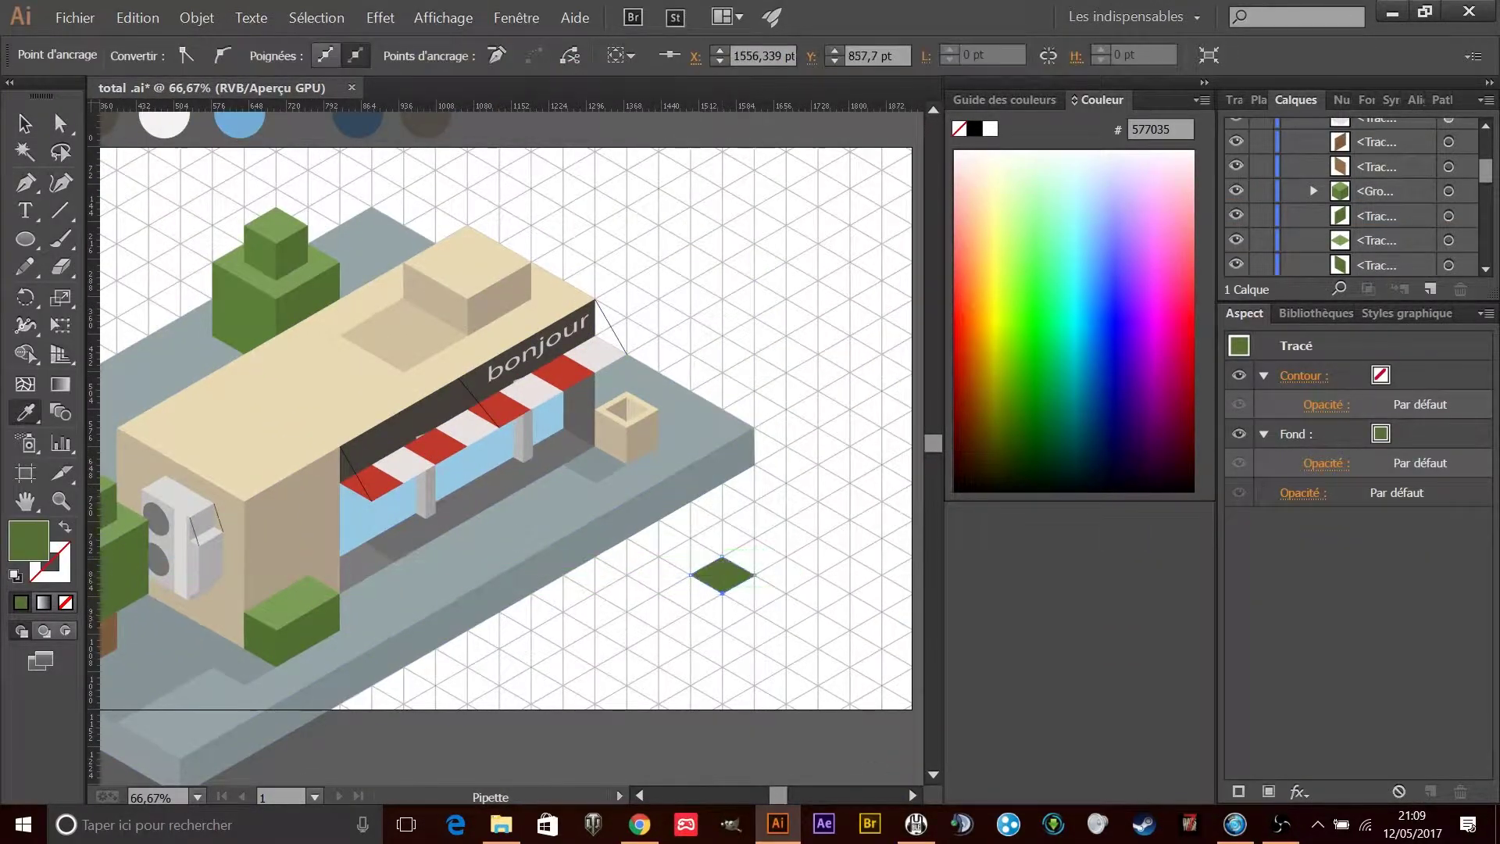
click(594, 501)
key(ctrl+plus)
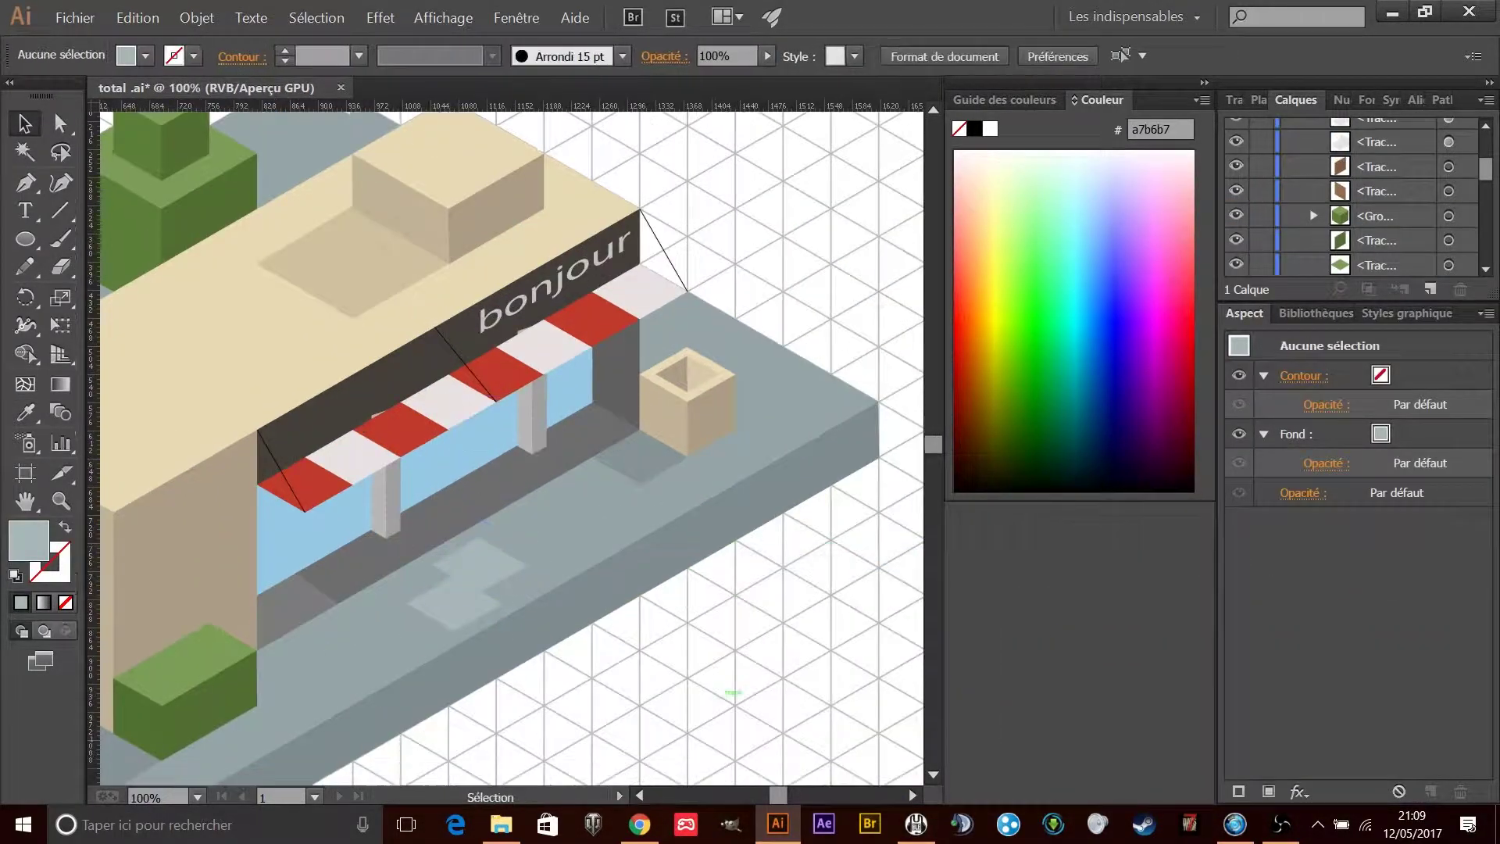
drag(815, 412, 805, 420)
scroll(805, 419, up, 4)
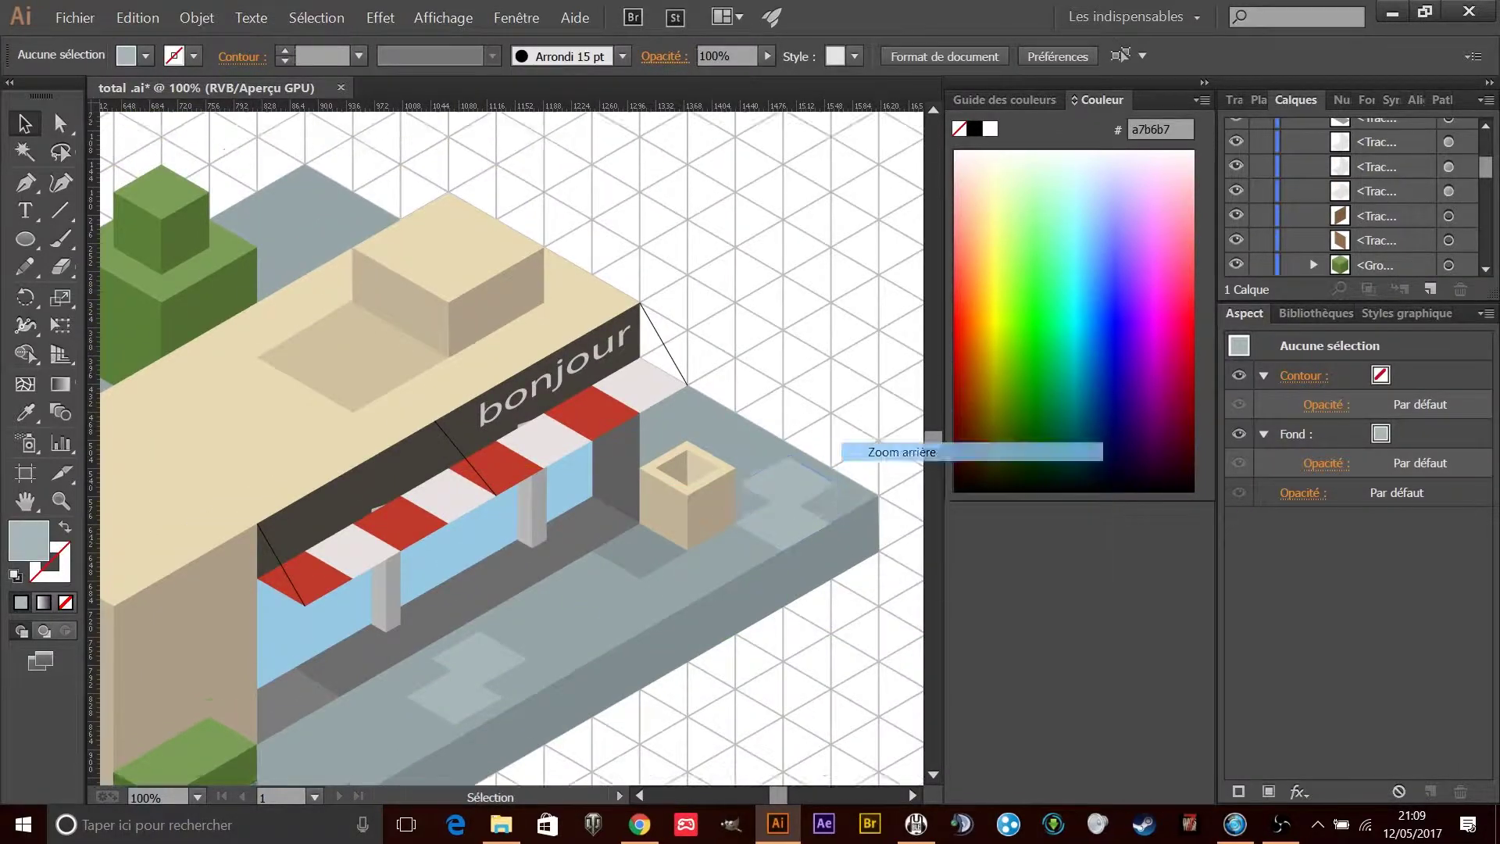
key(ctrl+minus)
scroll(297, 516, up, 2)
scroll(297, 516, up, 2)
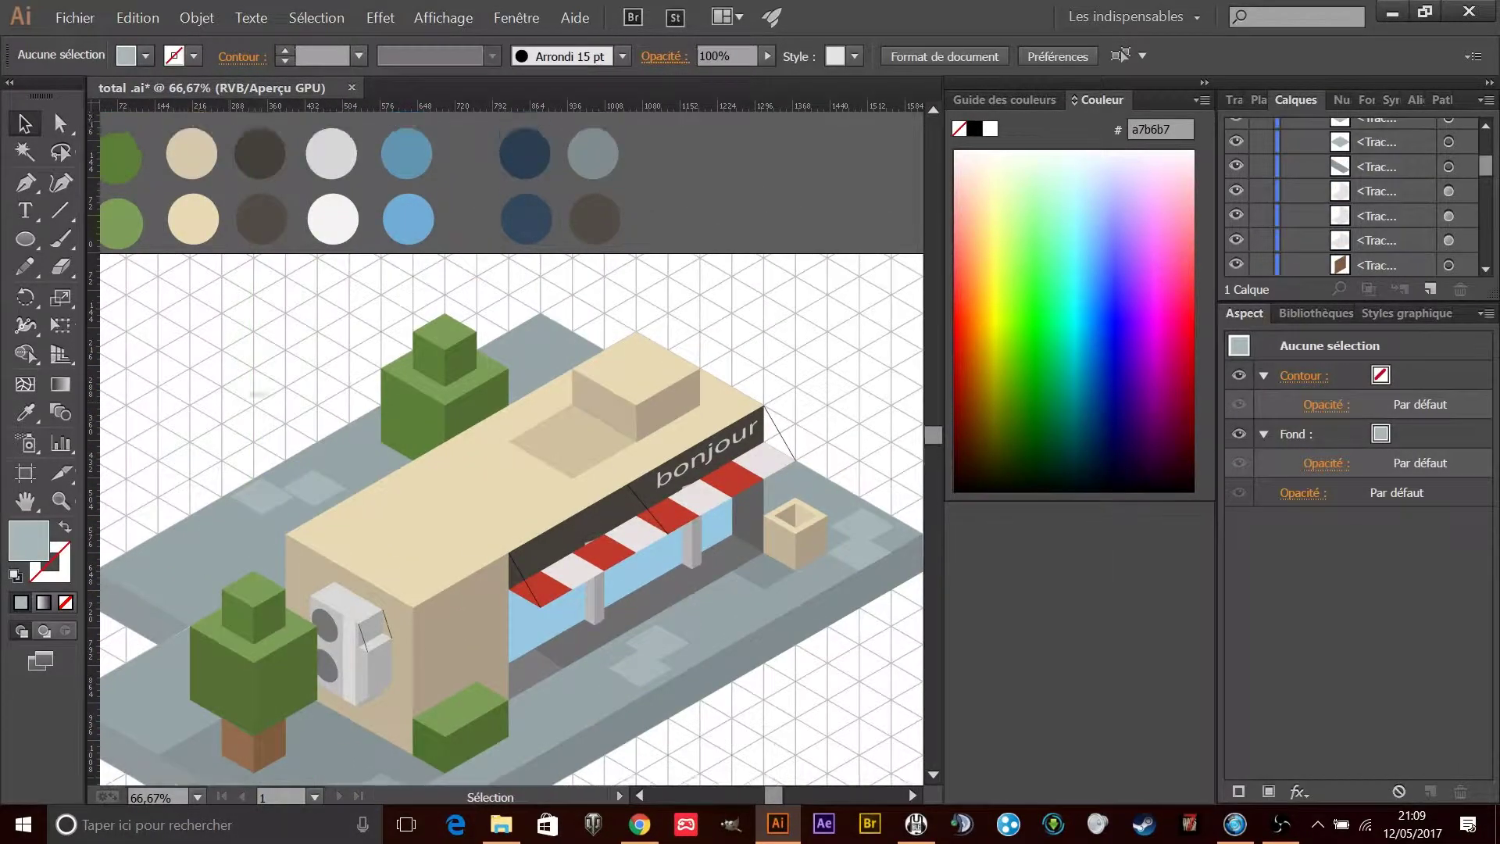
key(ctrl+minus)
key(ctrl+minus)
right_click(791, 474)
click(849, 532)
- Give the new window shape the window blue and move it onto the end wall
key(ctrl+plus)
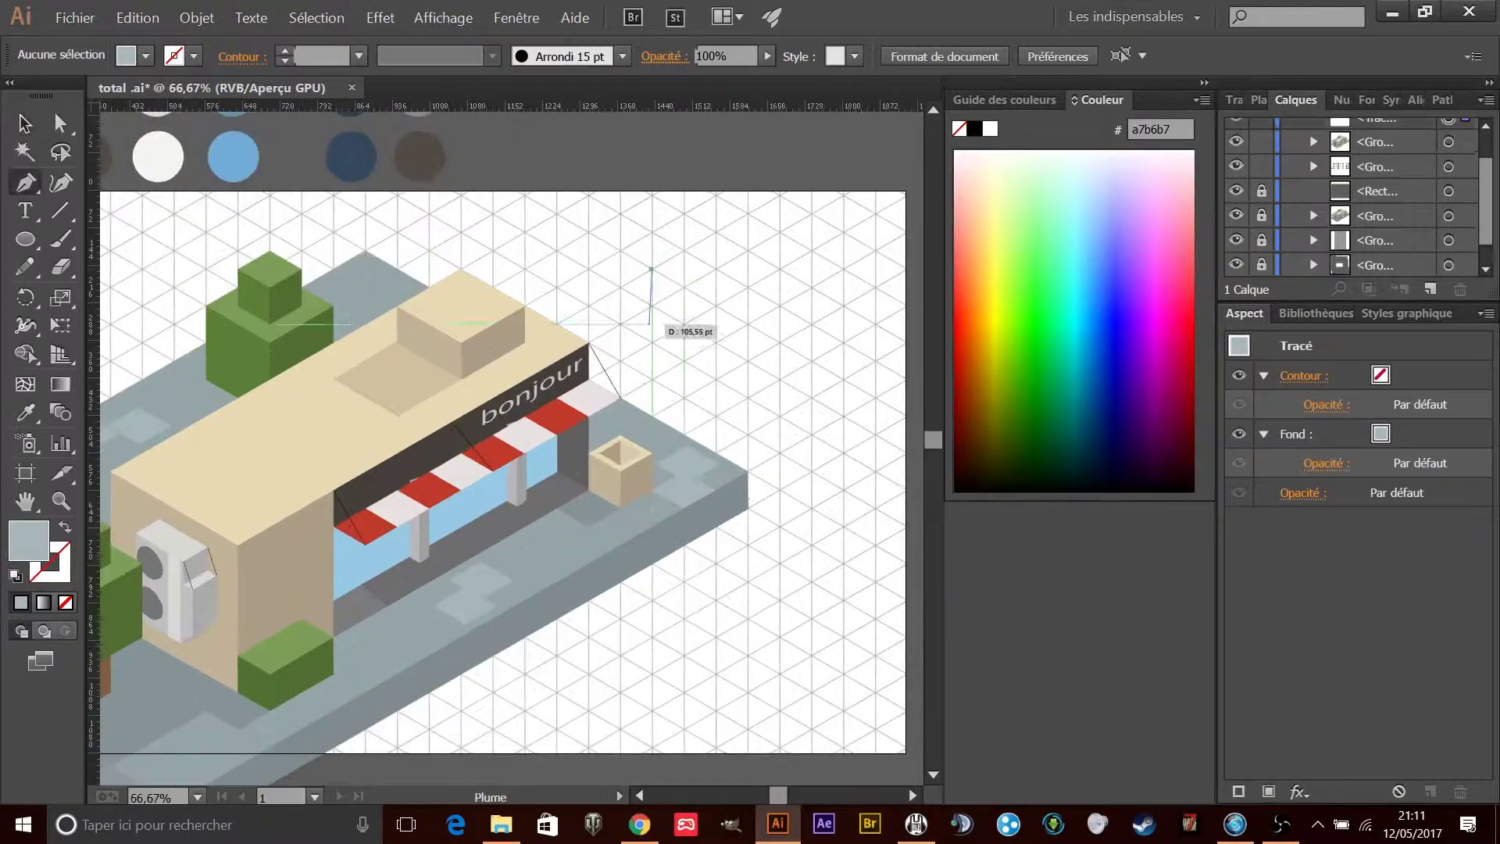
key(i)
click(233, 213)
scroll(748, 357, up, 1)
key(ctrl+shift+a)
key(p)
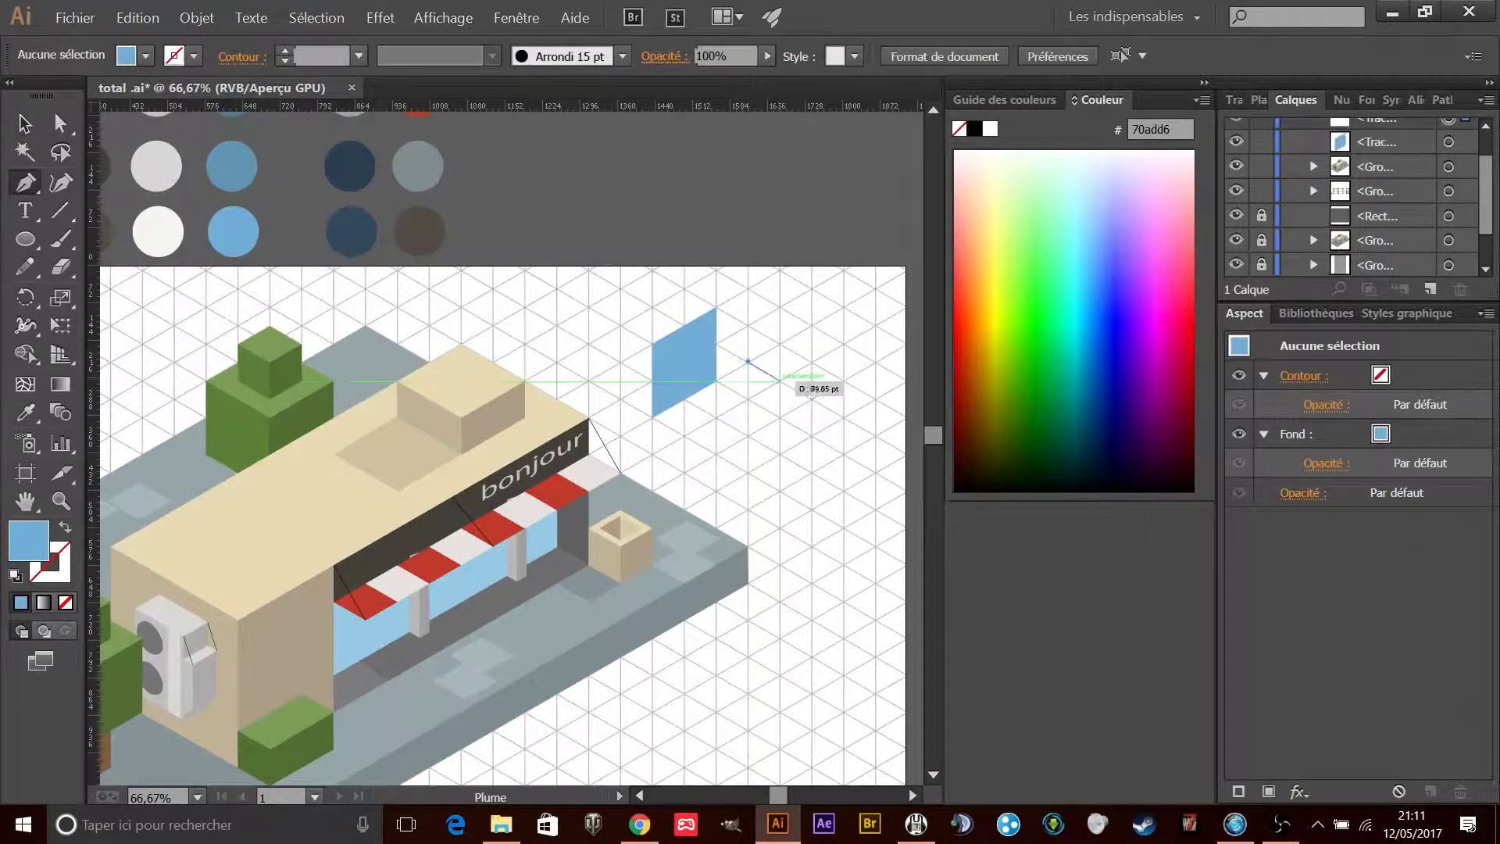
scroll(748, 383, up, 4)
key(v)
drag(776, 455, 699, 444)
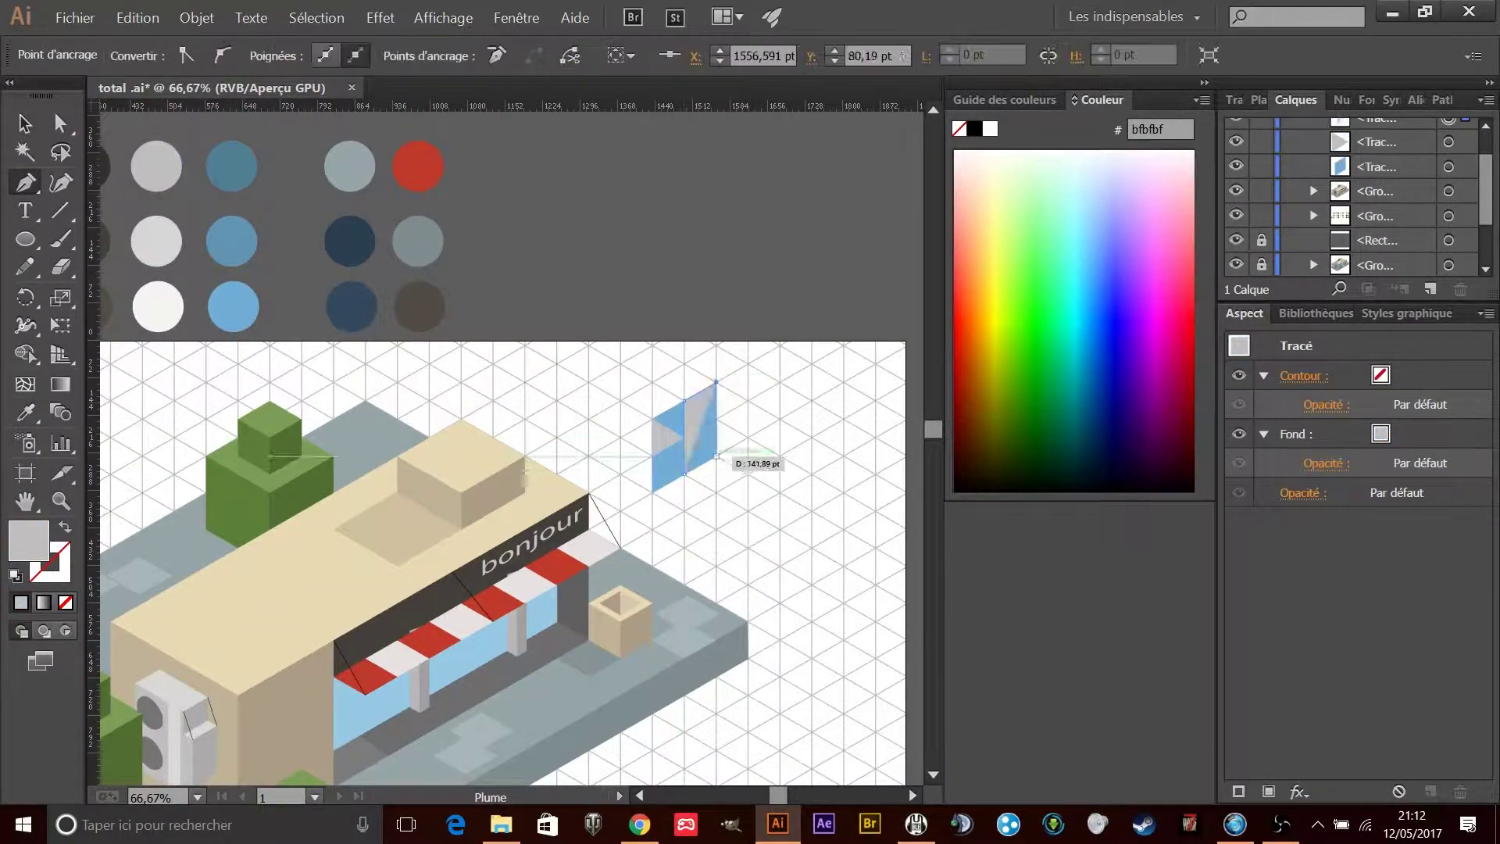
- Close the triangular detail and fill it with the awning red
click(717, 456)
click(717, 381)
scroll(717, 456, up, 2)
key(i)
click(308, 453)
scroll(508, 446, down, 8)
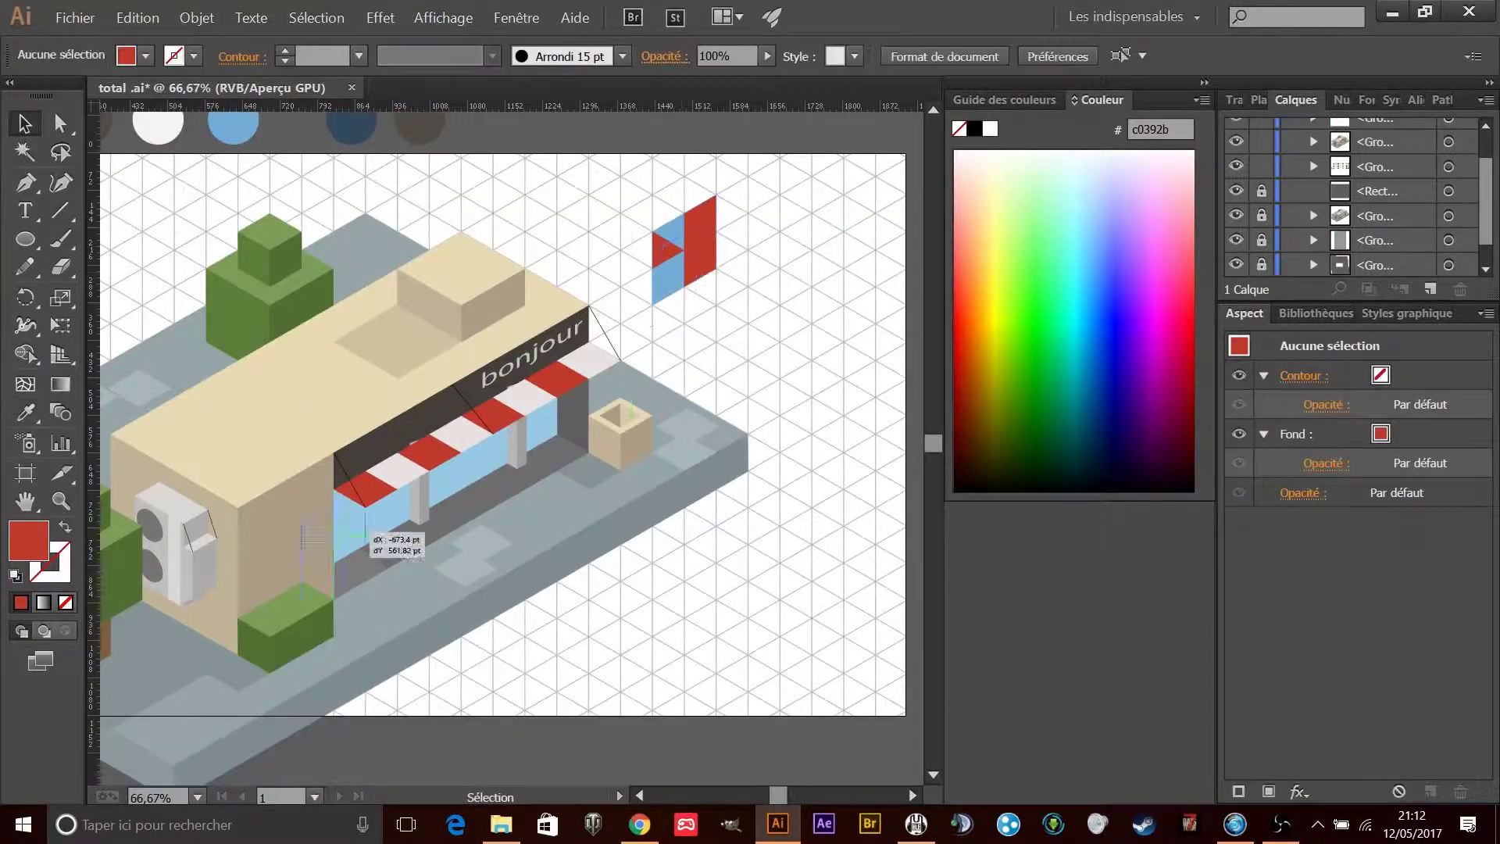
scroll(508, 445, left, 10)
scroll(508, 445, up, 6)
scroll(508, 453, up, 6)
key(i)
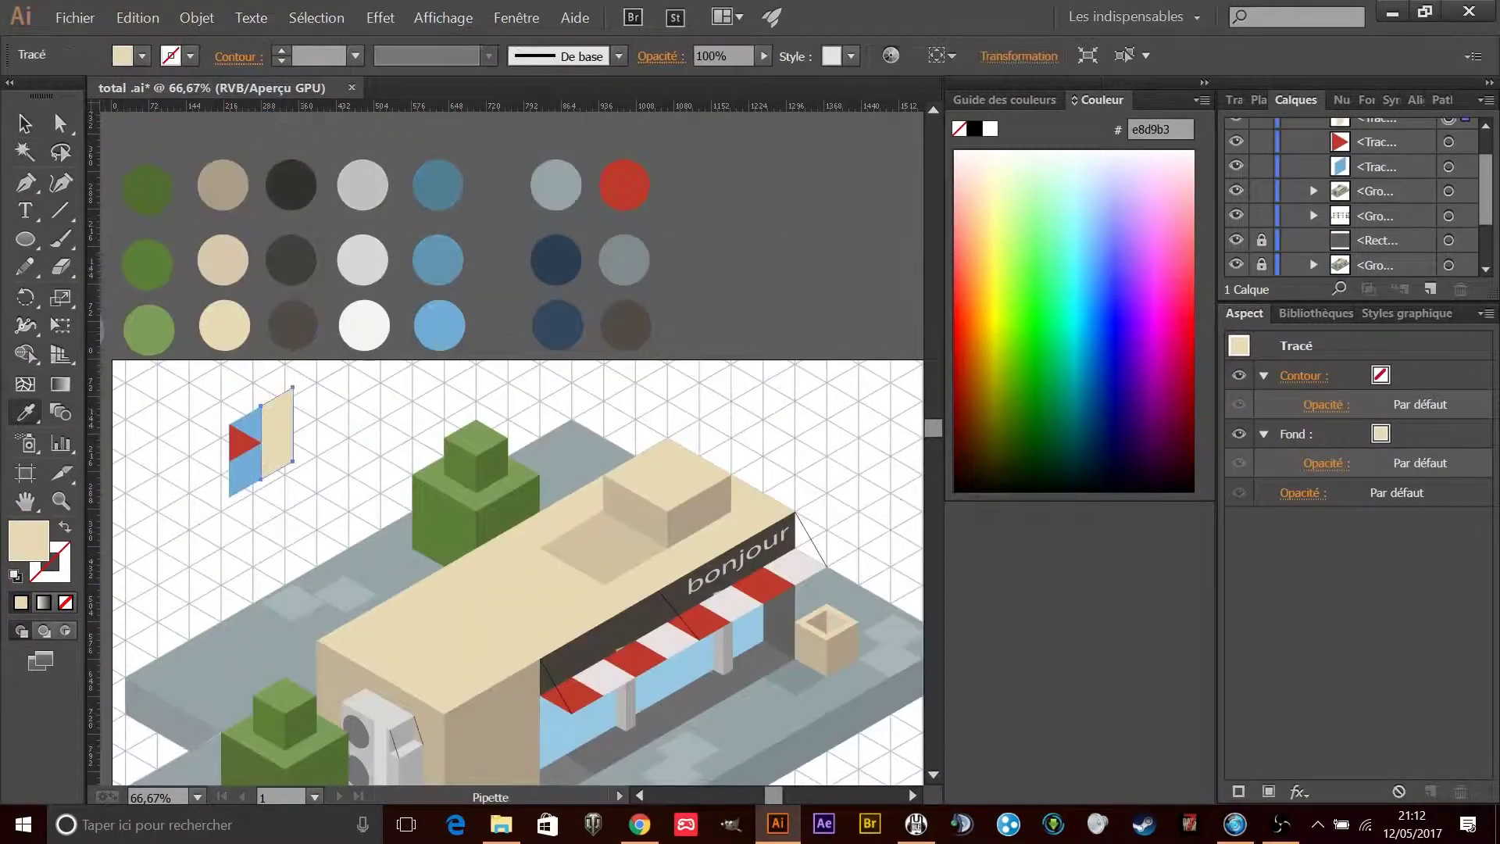
scroll(508, 445, down, 4)
drag(261, 271, 498, 576)
- Draw a new face above the window and give it the tree's green
key(p)
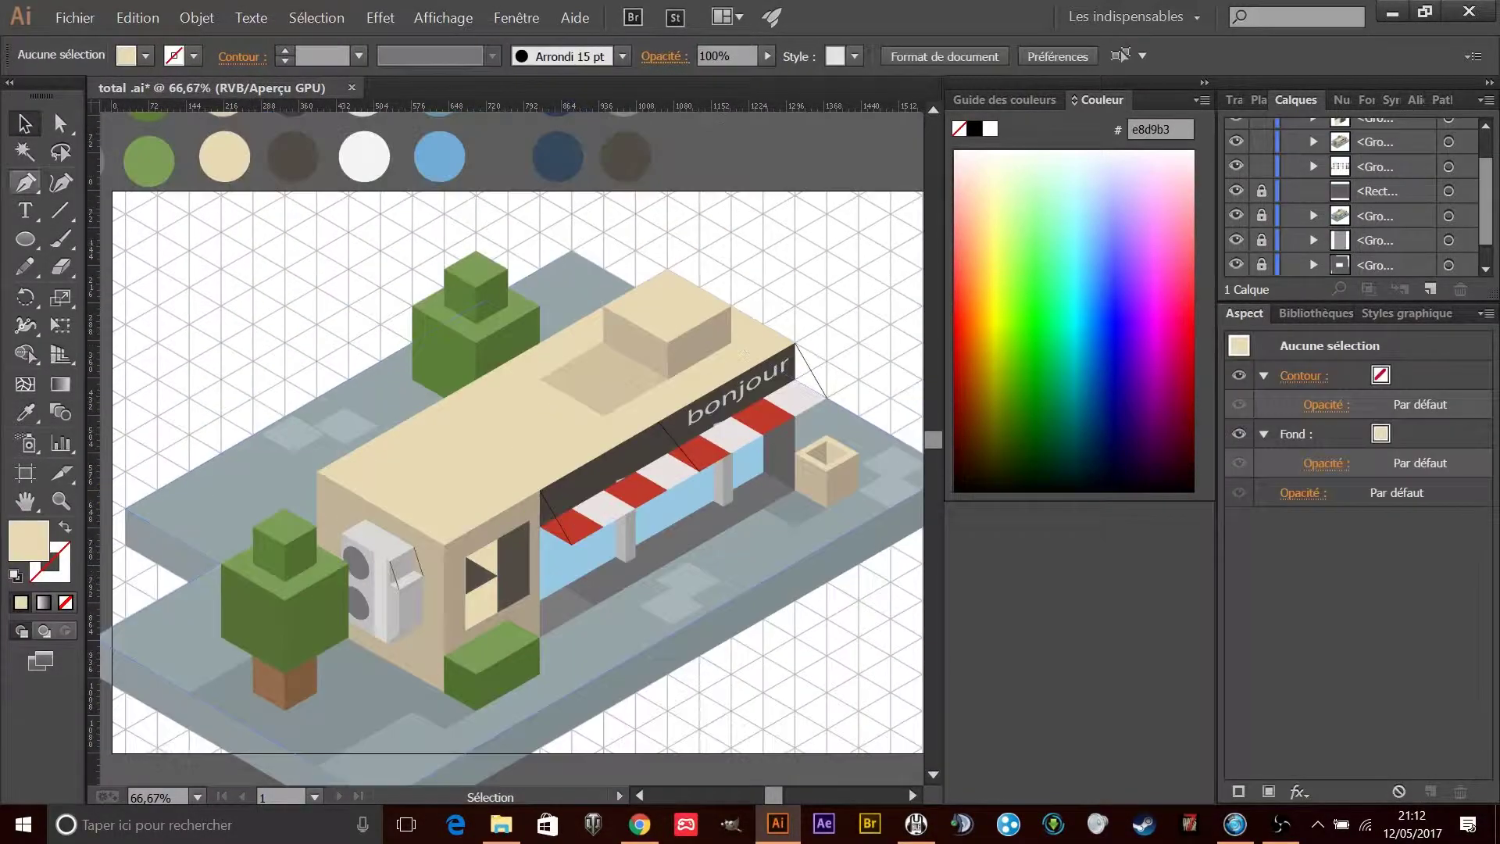
click(220, 304)
click(220, 342)
click(469, 336)
- Position the green facet beside the back tree and group the facet shapes
key(v)
key(ctrl+1)
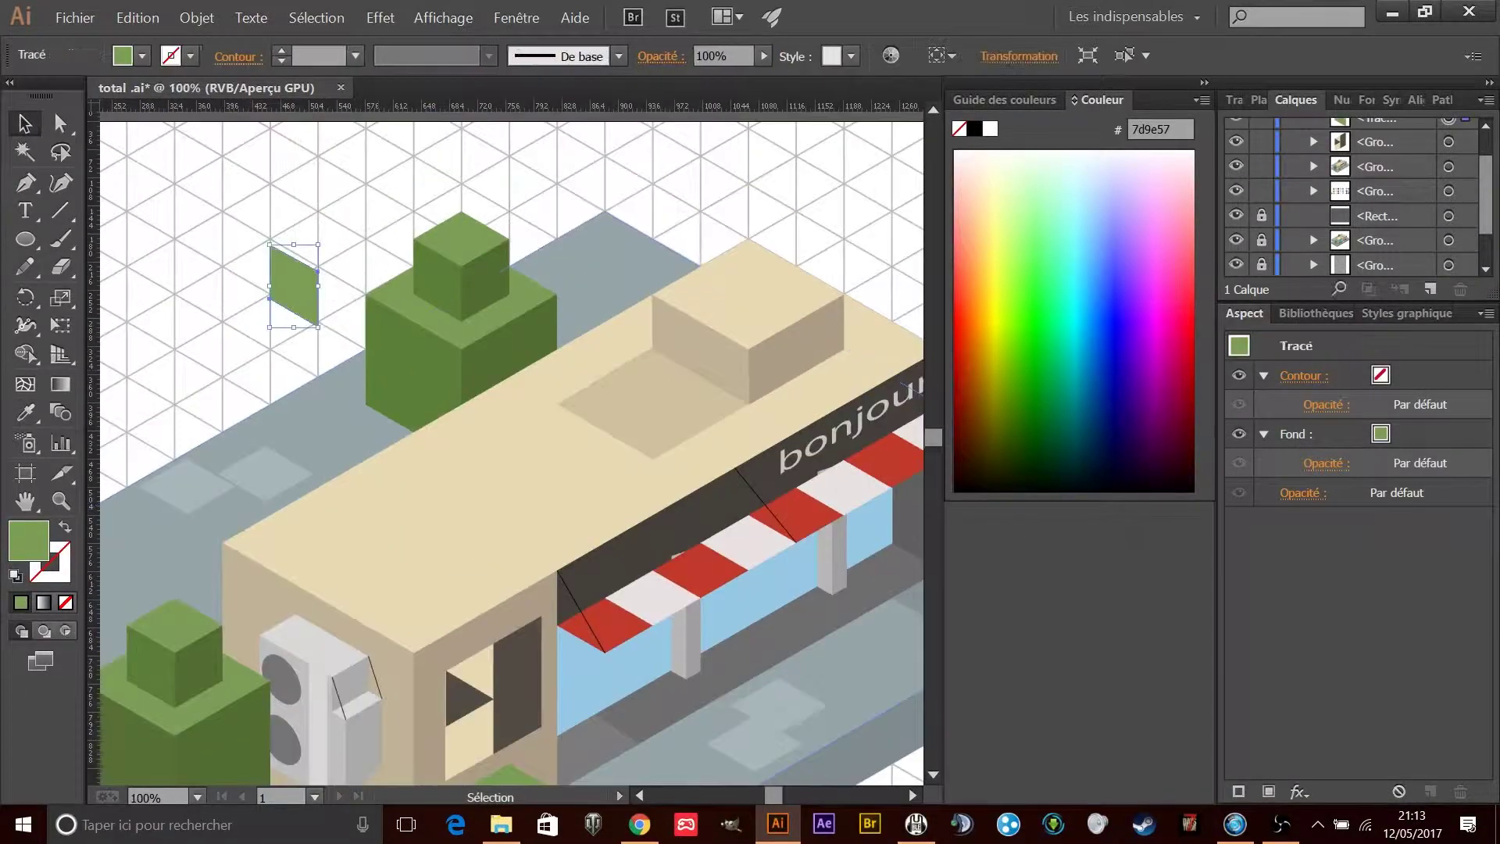
drag(295, 284, 391, 373)
drag(500, 438, 184, 307)
right_click(184, 307)
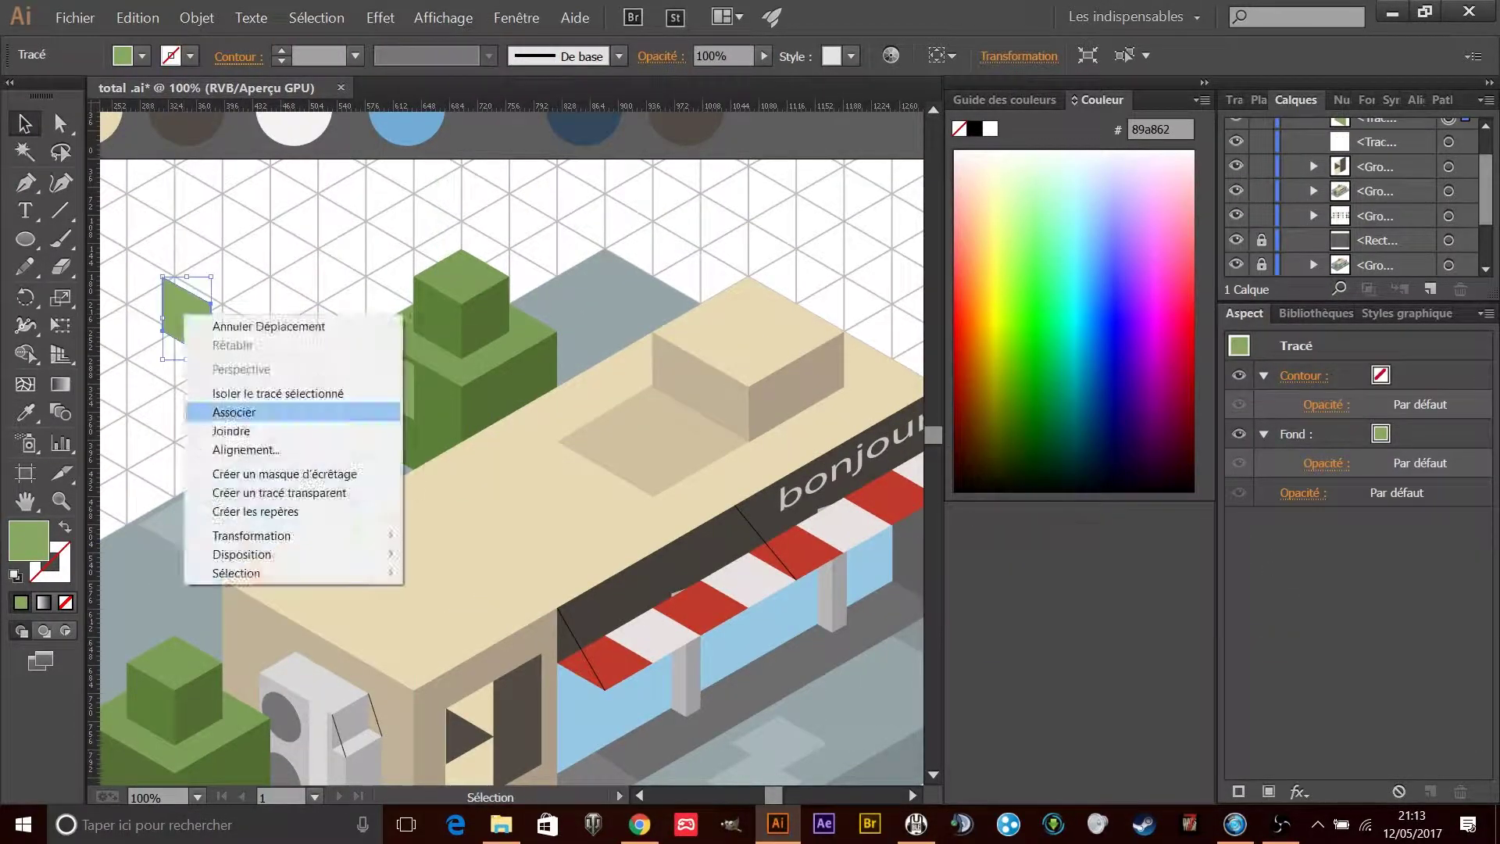
click(500, 235)
drag(534, 367, 536, 367)
scroll(536, 368, up, 1)
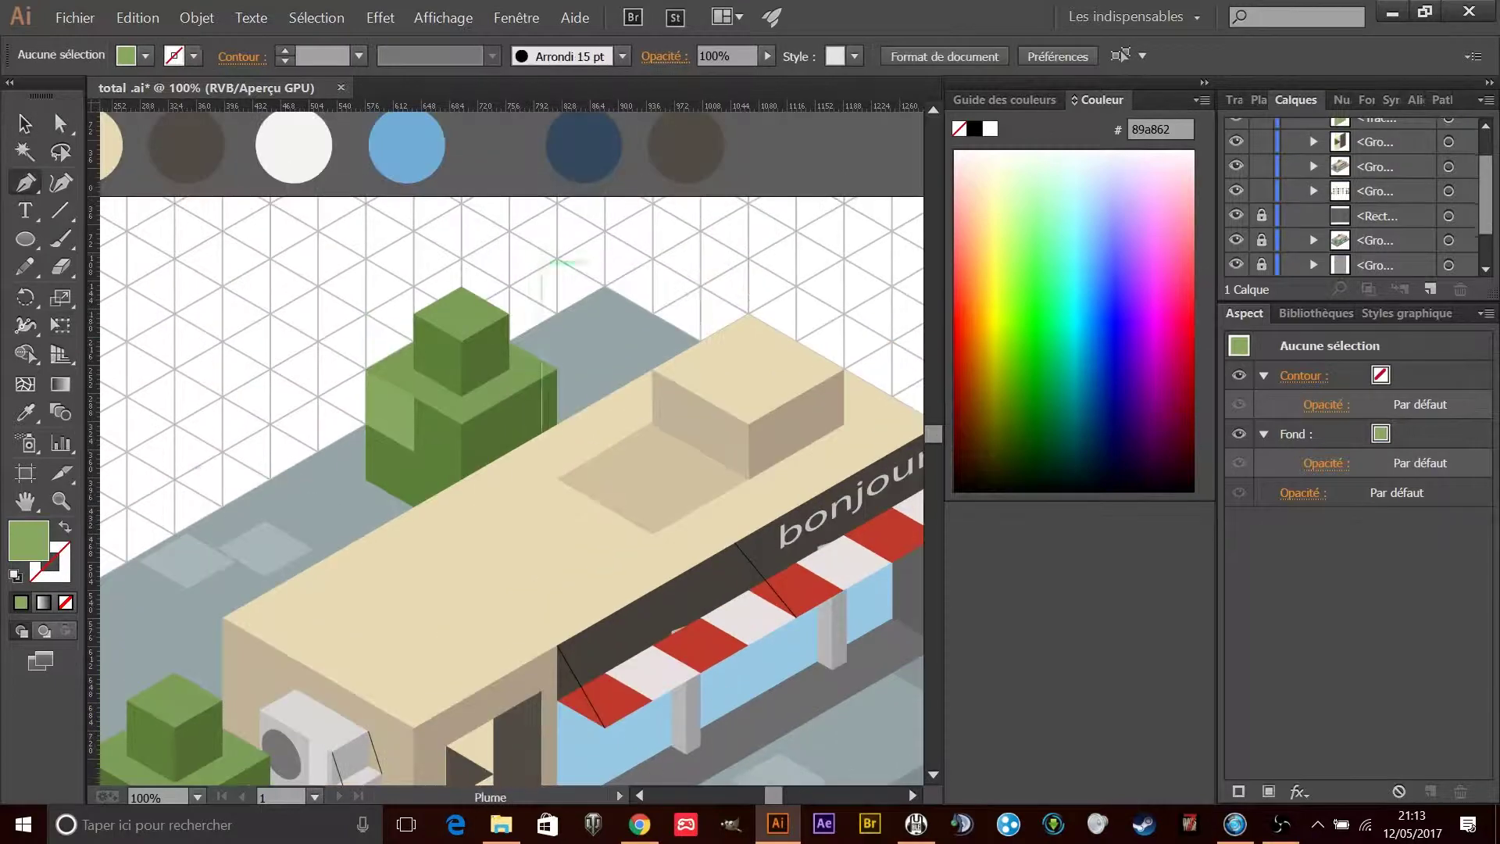
- Draw another leaf facet filled 8faa6a and move the highlight facets onto the trees
key(p)
click(604, 232)
double_click(29, 541)
text(8fa66a)
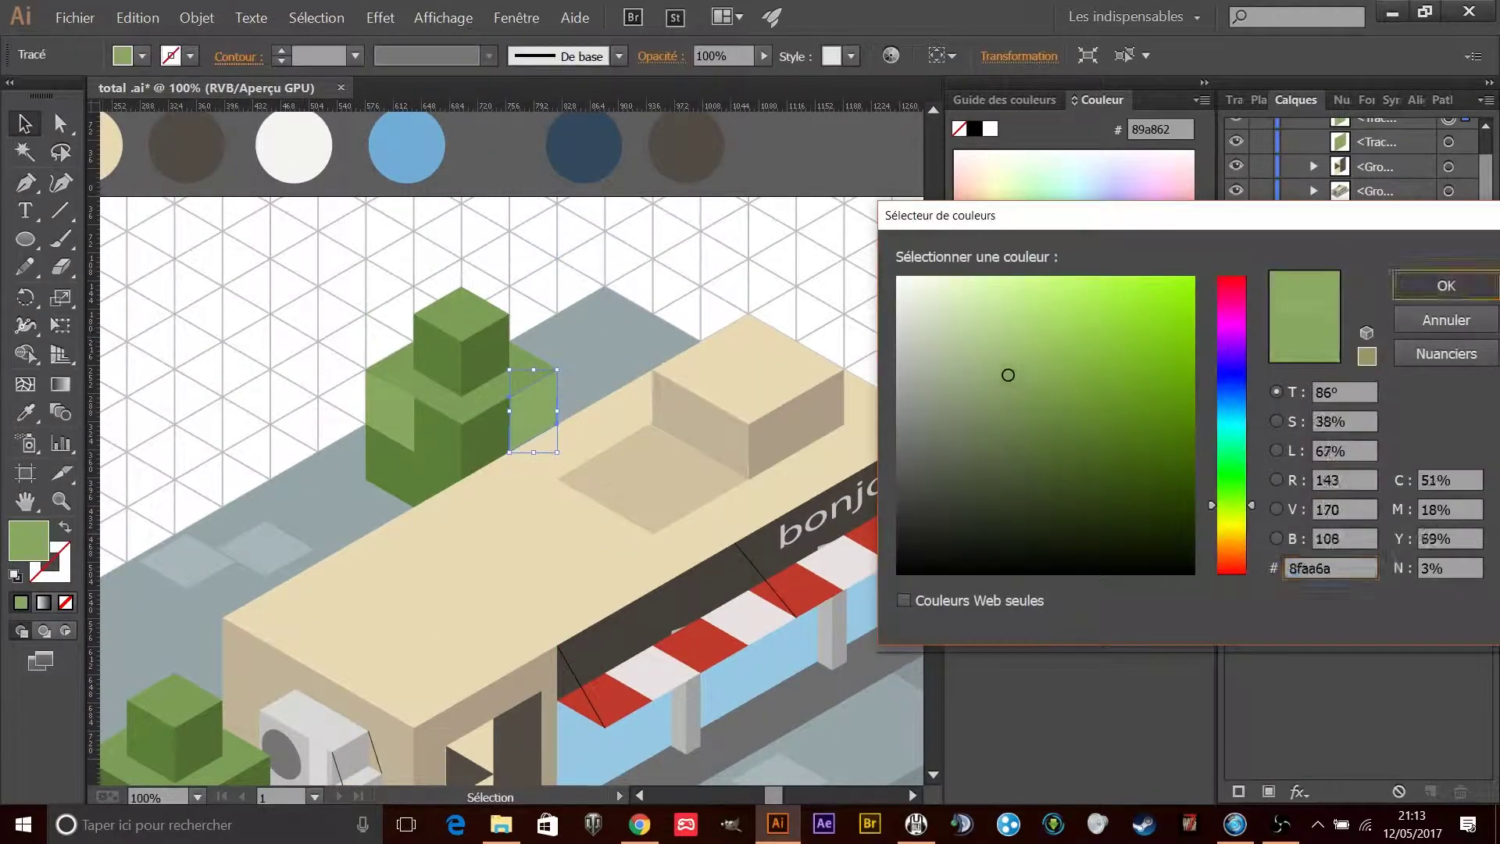
key(Return)
key(ctrl+minus)
drag(539, 330, 341, 436)
key(ctrl+shift+a)
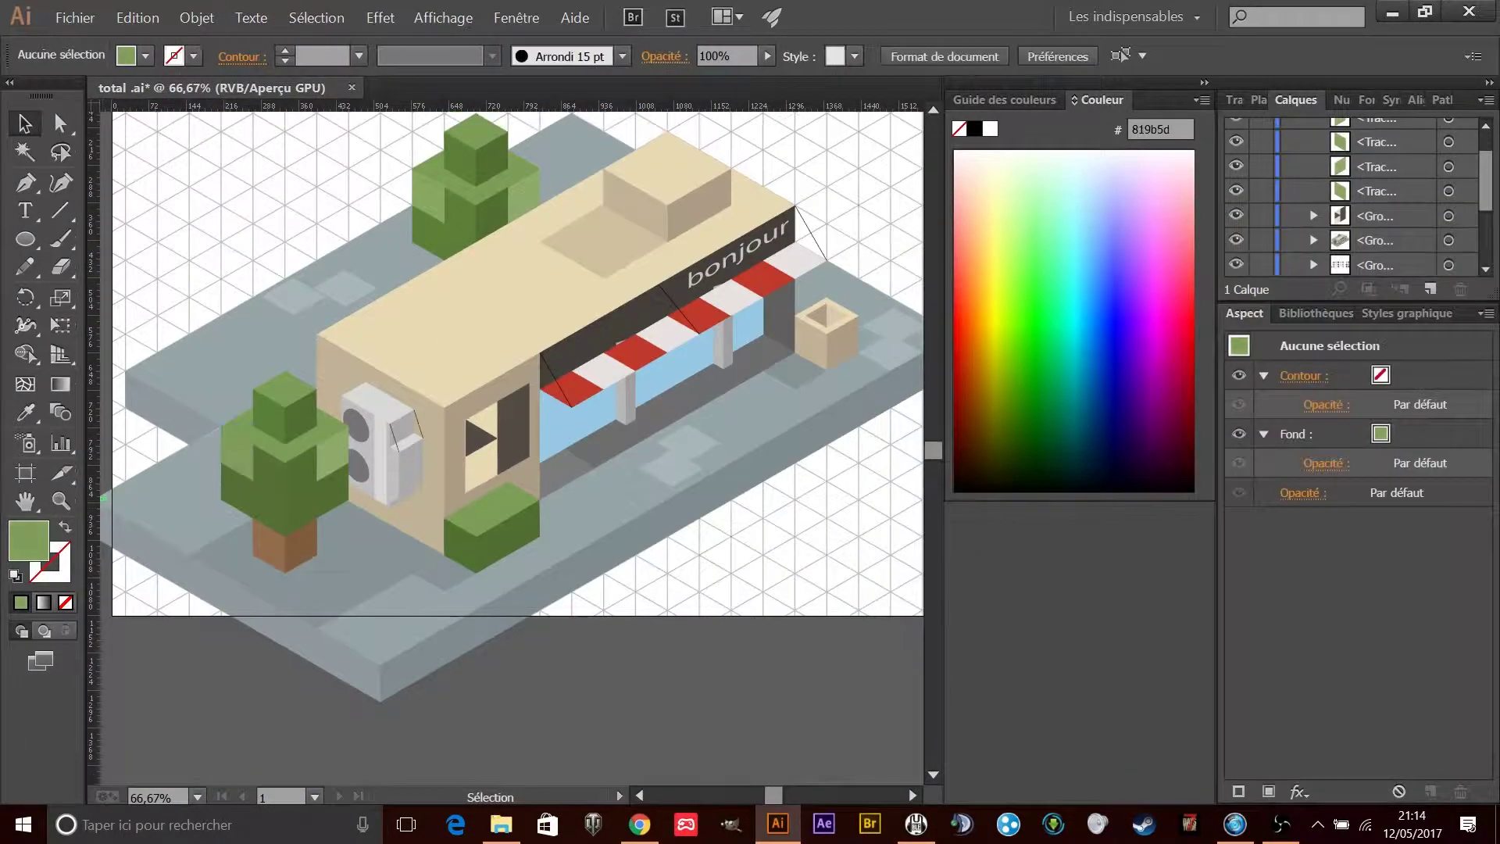
key(ctrl+minus)
right_click(280, 222)
click(340, 272)
drag(177, 465, 178, 462)
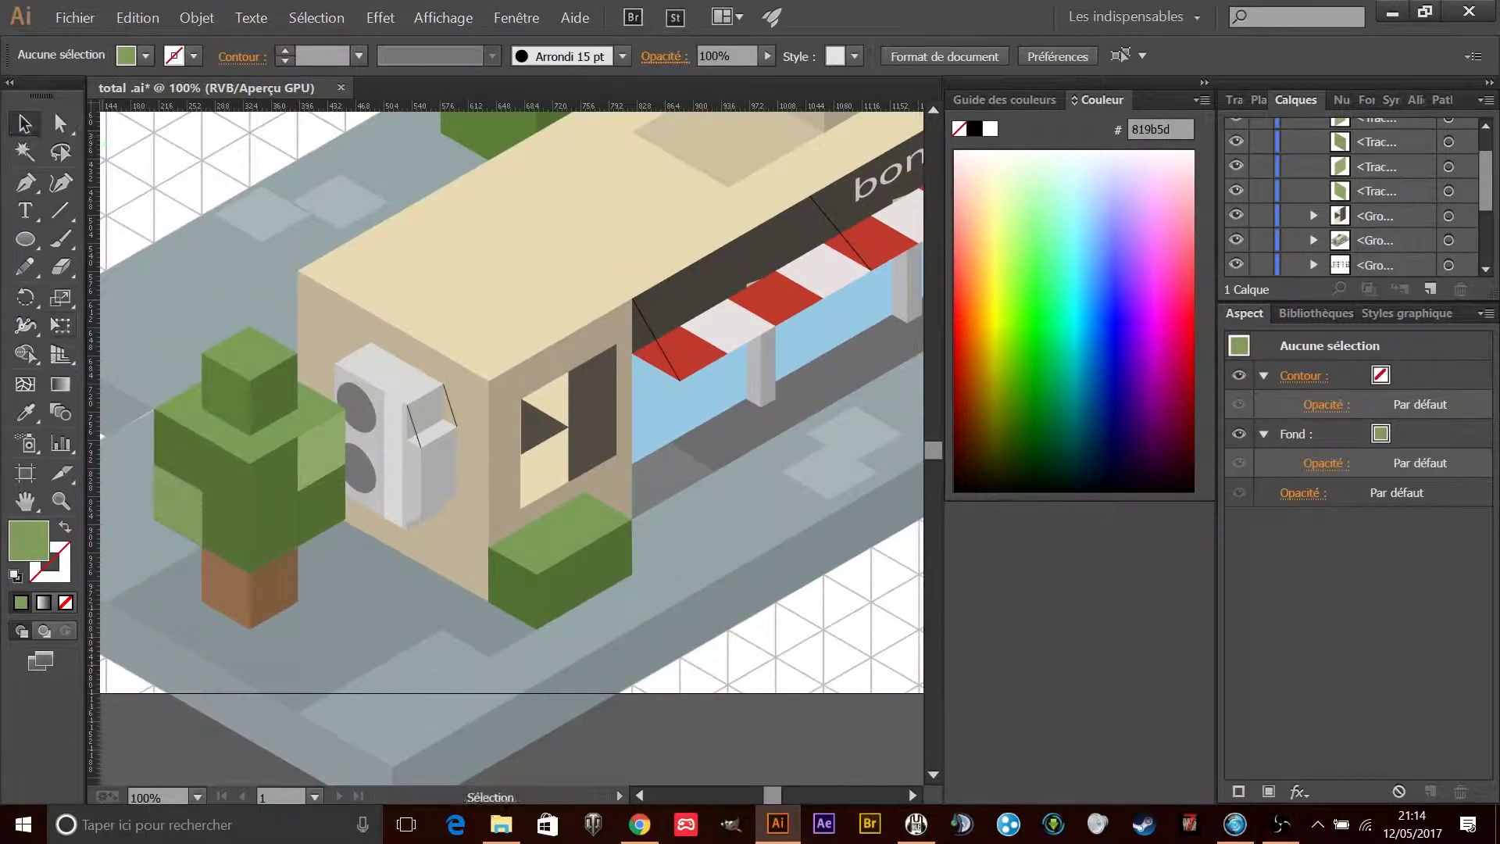